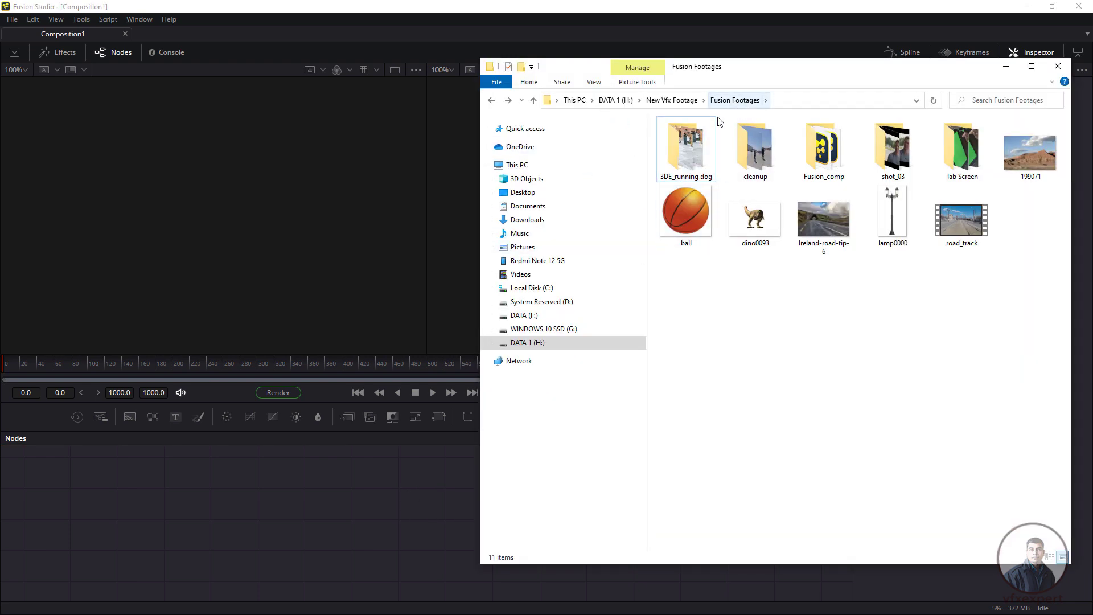
click(711, 181)
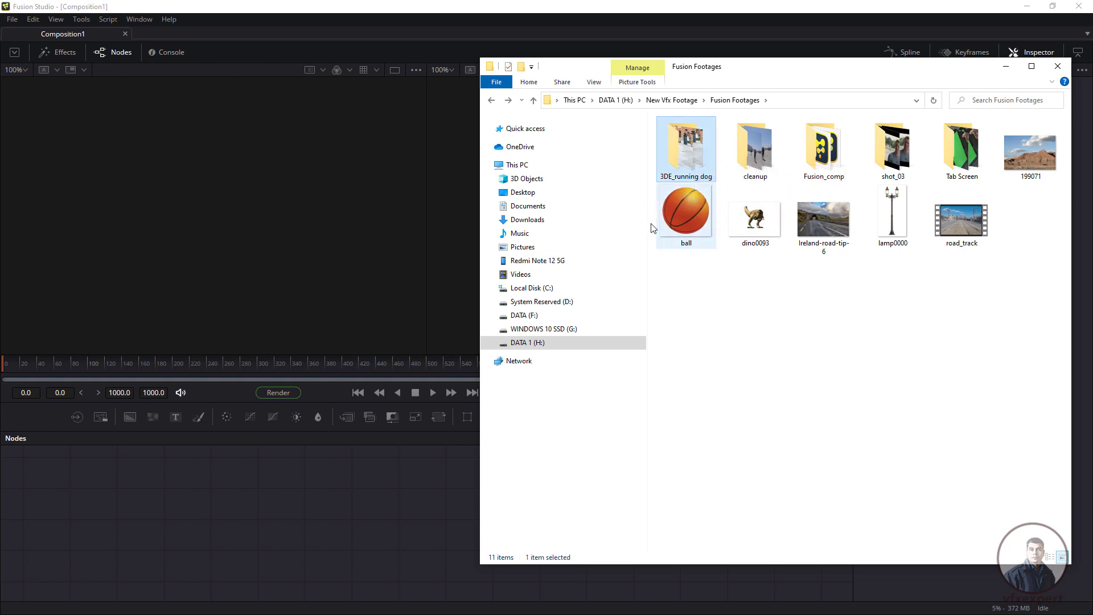
drag(685, 165, 327, 513)
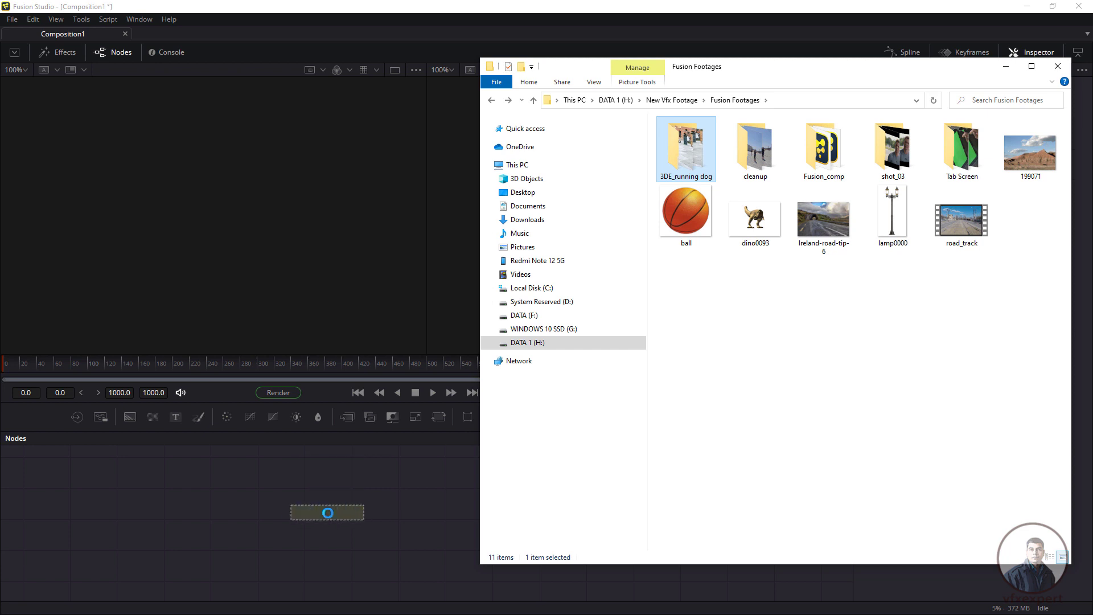
key(ctrl+z)
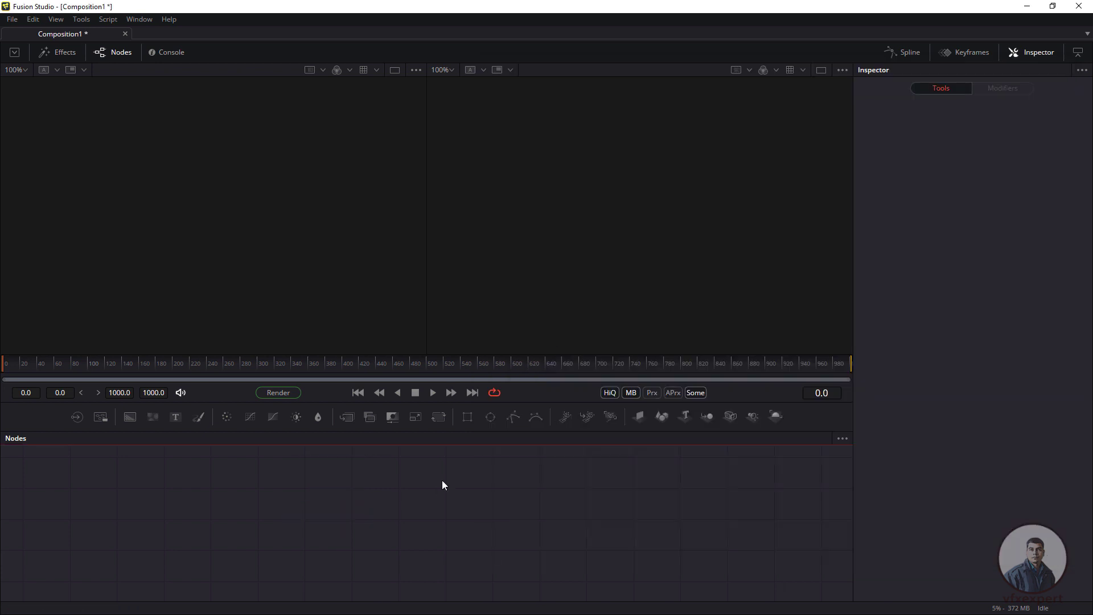
Step: Load the running_dog image sequence from the 3DE_running dog folder into the node graph
key(alt+Tab)
double_click(688, 152)
click(697, 157)
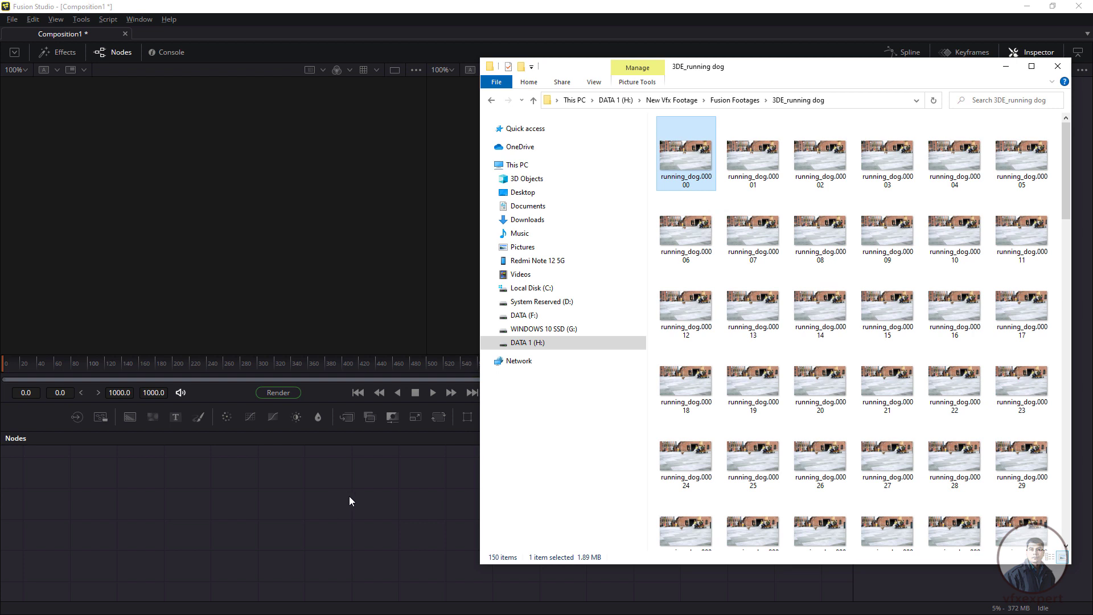
drag(685, 162, 374, 497)
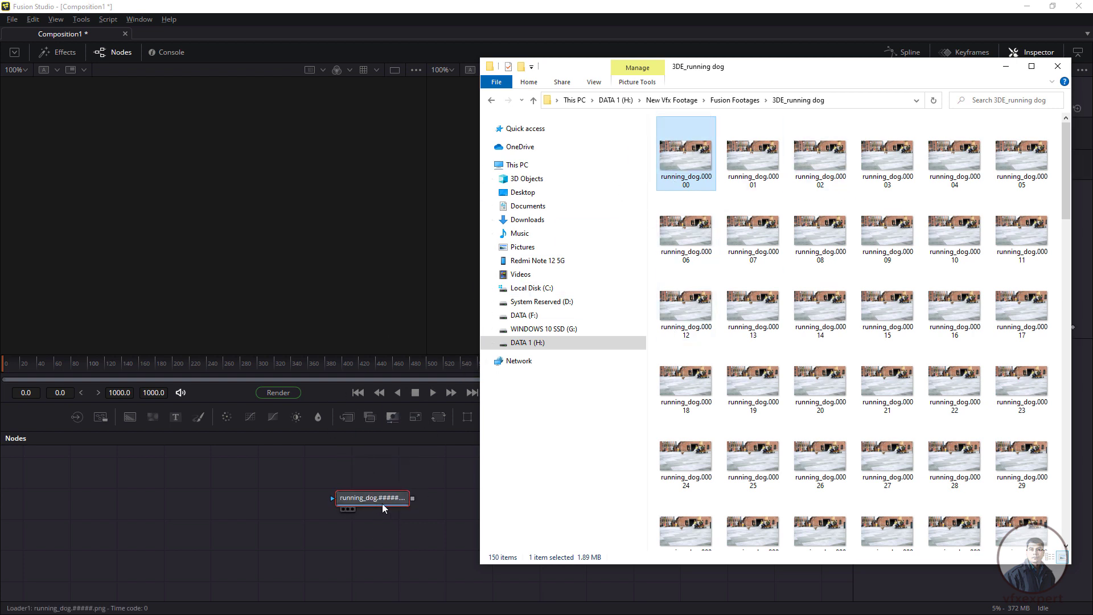
drag(371, 500, 323, 503)
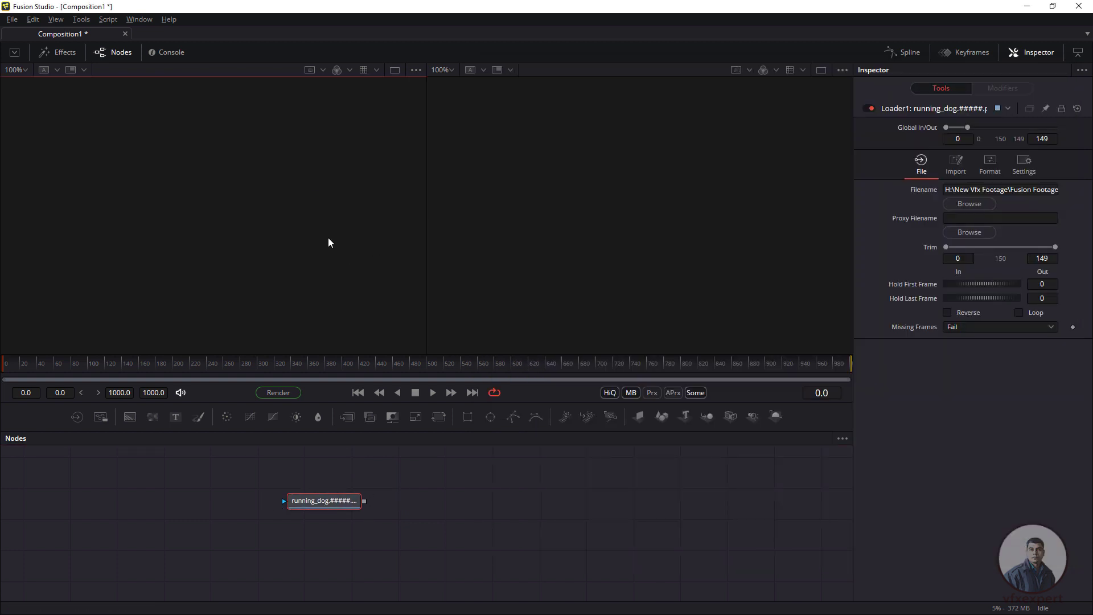
Step: Display the running_dog footage in a single viewer and fit the whole frame
drag(330, 495, 315, 189)
click(395, 70)
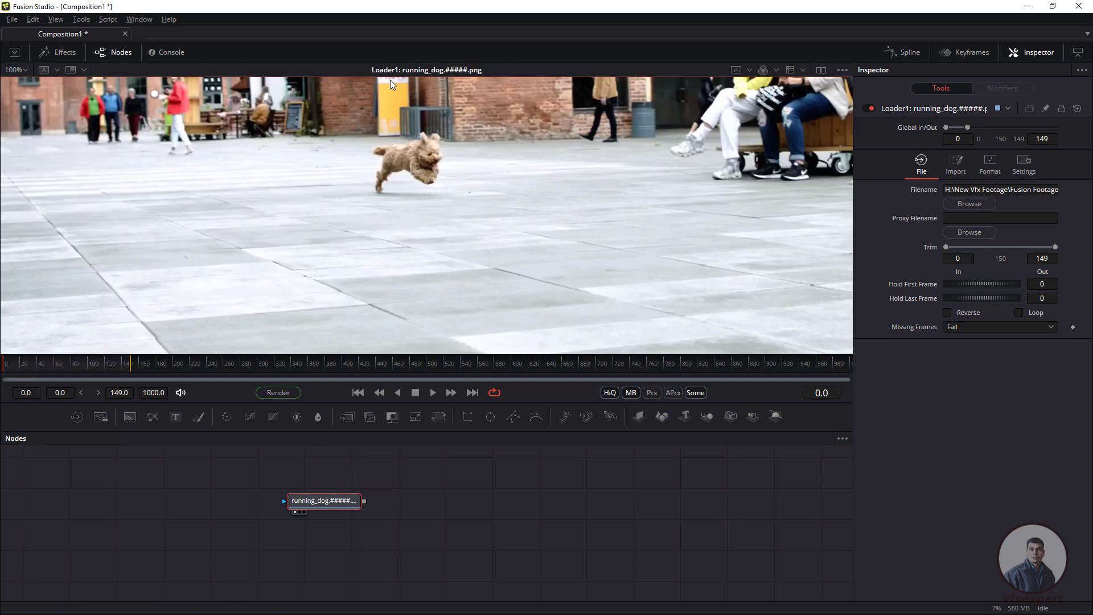
key(ctrl+f)
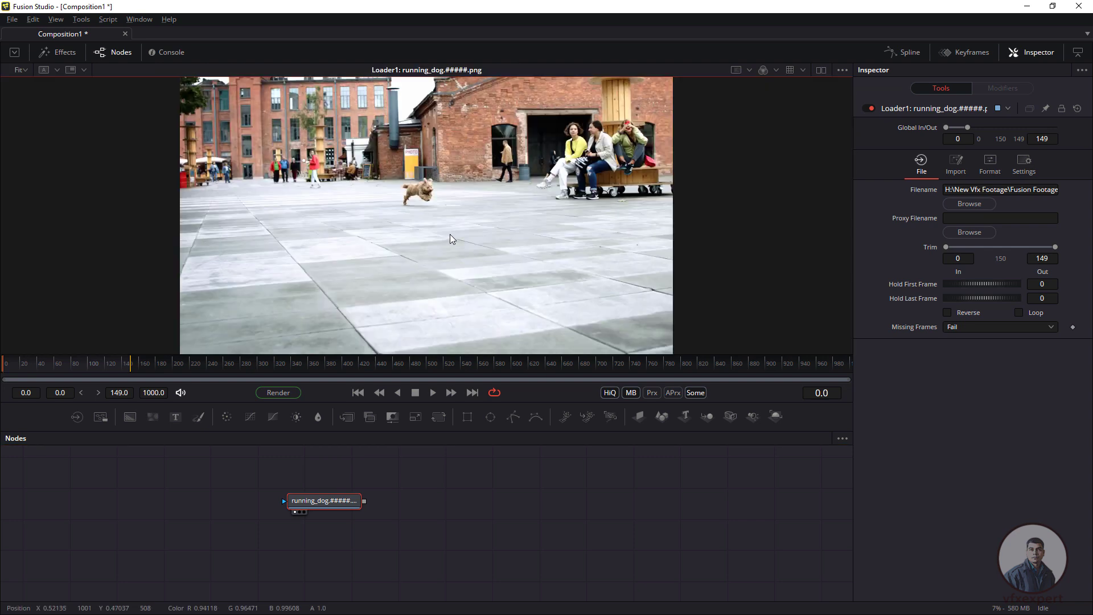
Step: Preview the running_dog footage and set the composition's global end frame to 150
click(433, 393)
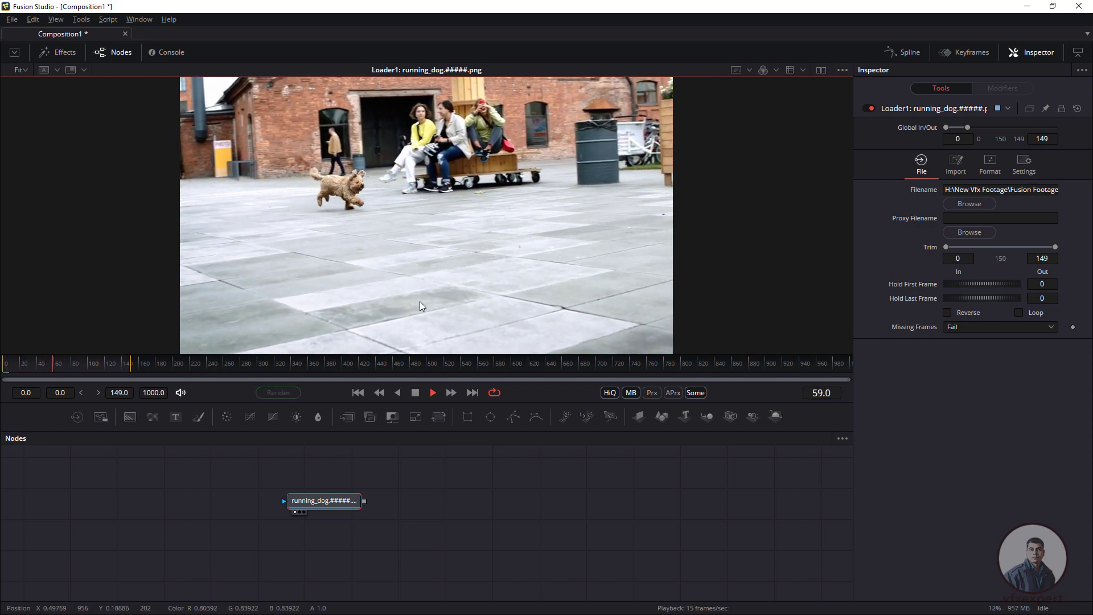
click(415, 393)
drag(333, 506, 296, 501)
key(ctrl+z)
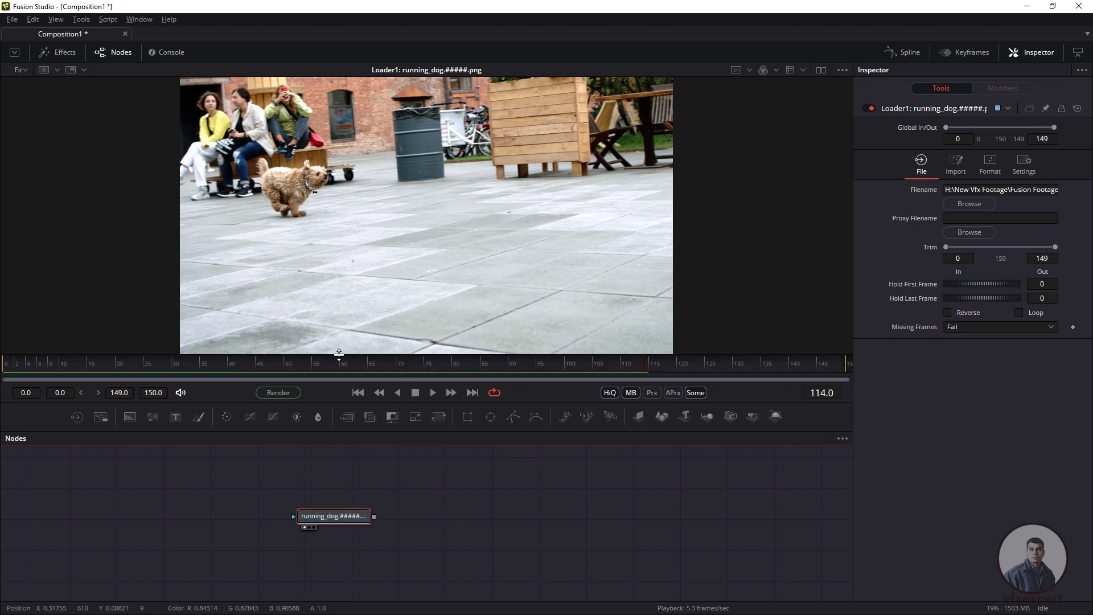
drag(354, 527, 345, 522)
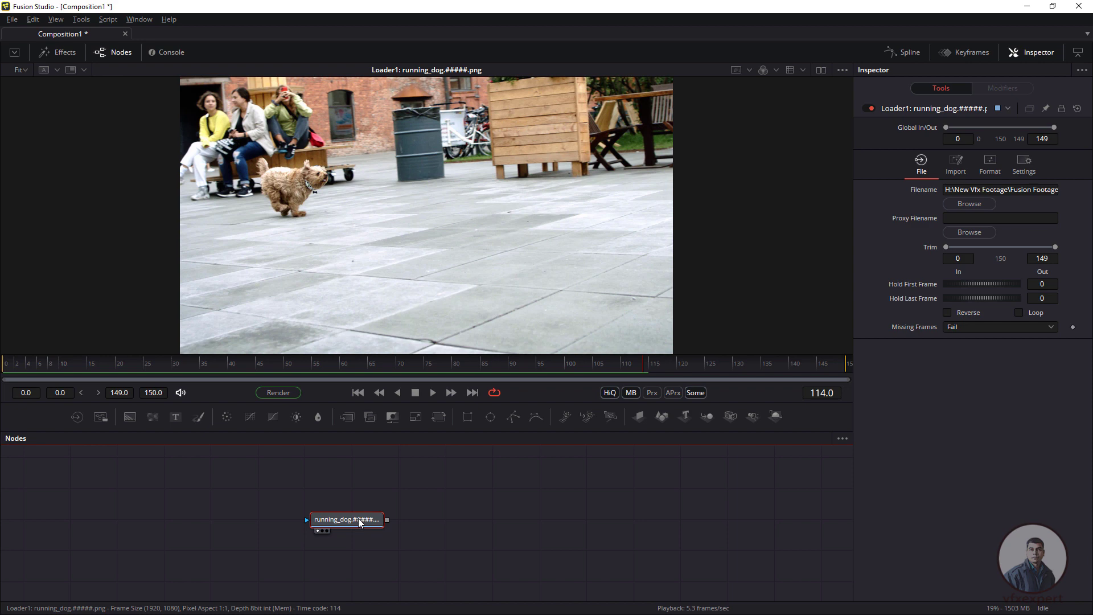
Step: Play and scrub through the footage from the first frame to examine the dog's movement
click(358, 393)
click(433, 392)
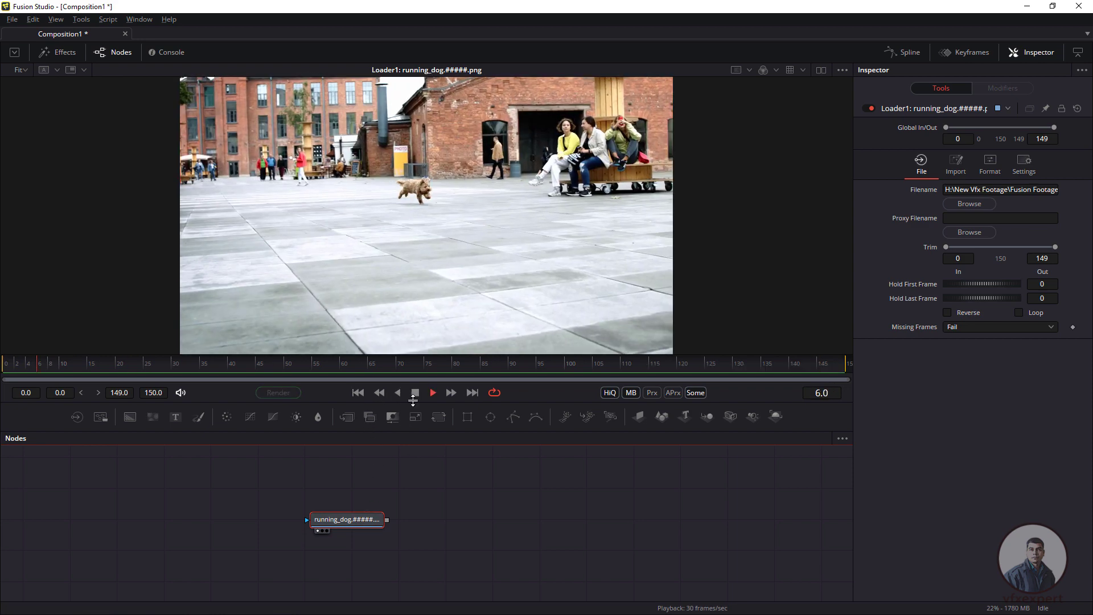
key(space)
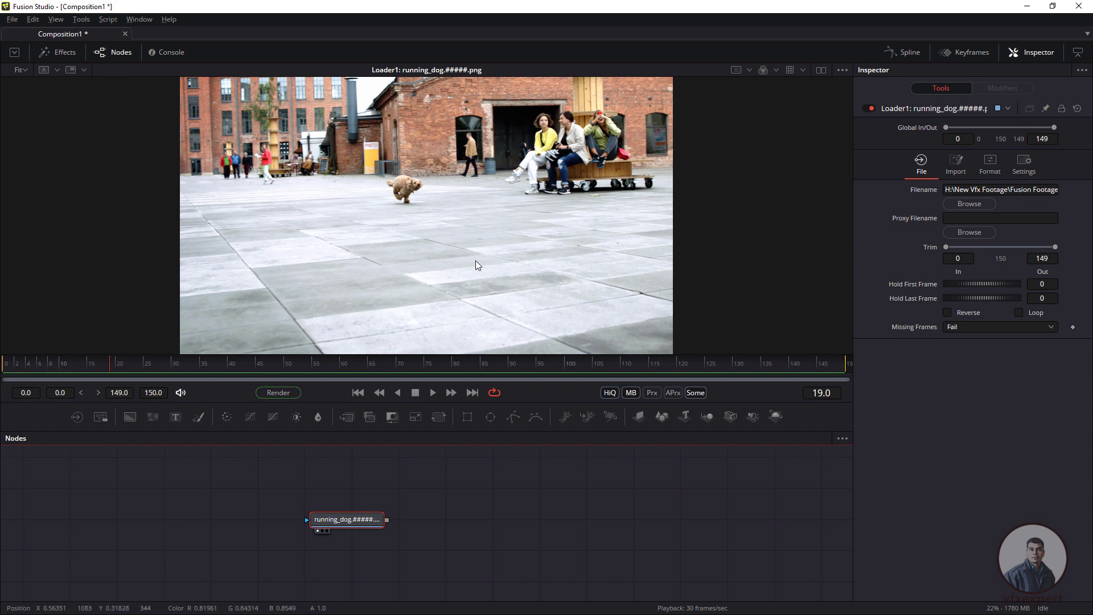
drag(361, 362, 643, 390)
drag(351, 142, 238, 237)
click(433, 392)
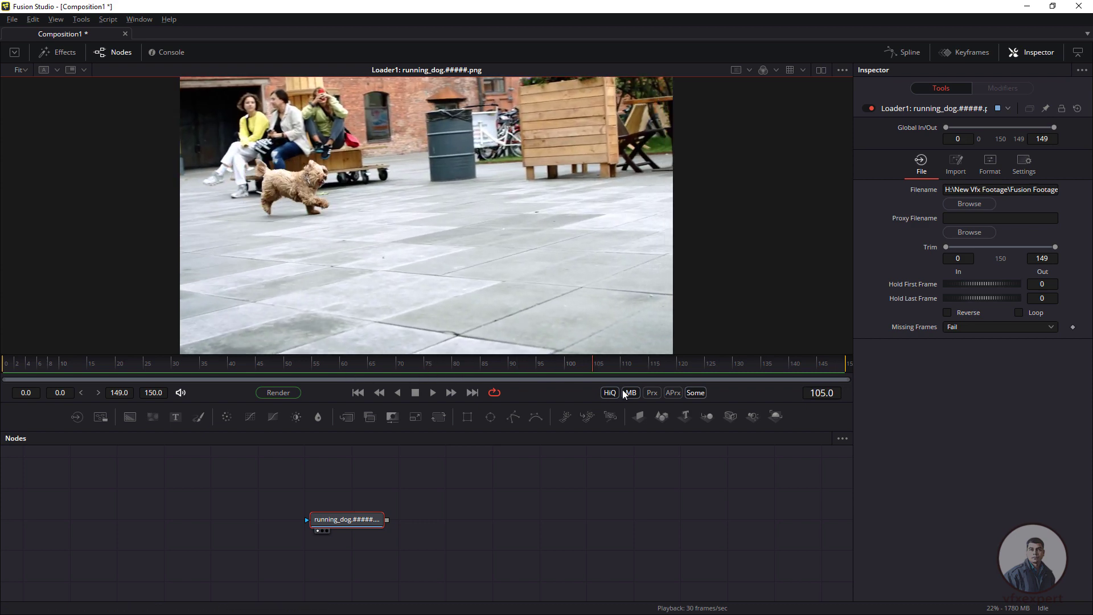
drag(333, 135, 210, 289)
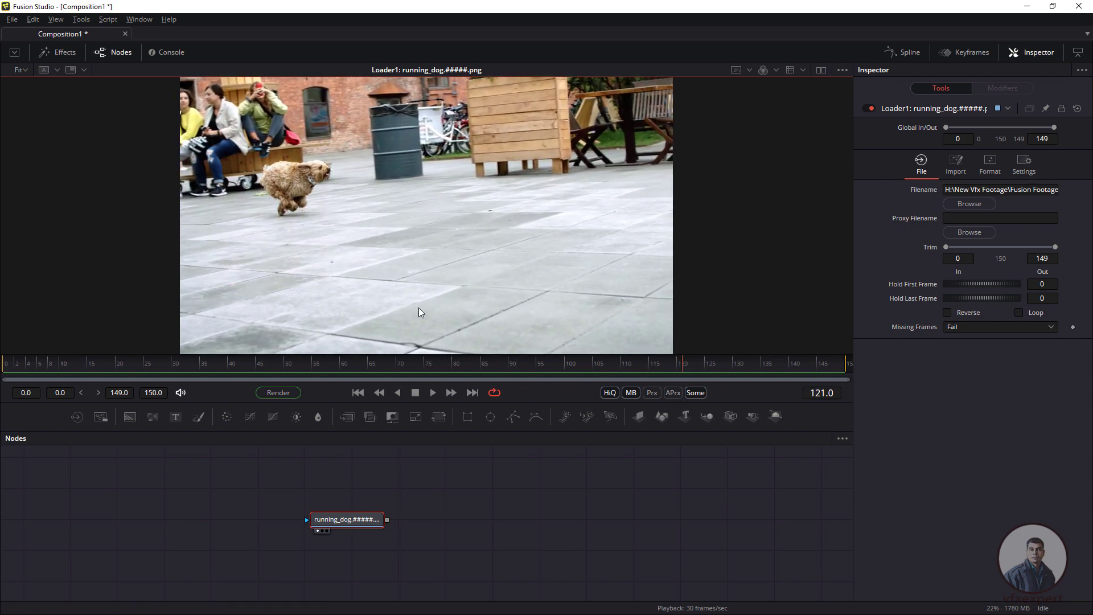
Step: At frame 150, draw a closed B-Spline mask loosely around the running dog and refine its points
drag(354, 517, 298, 509)
click(442, 514)
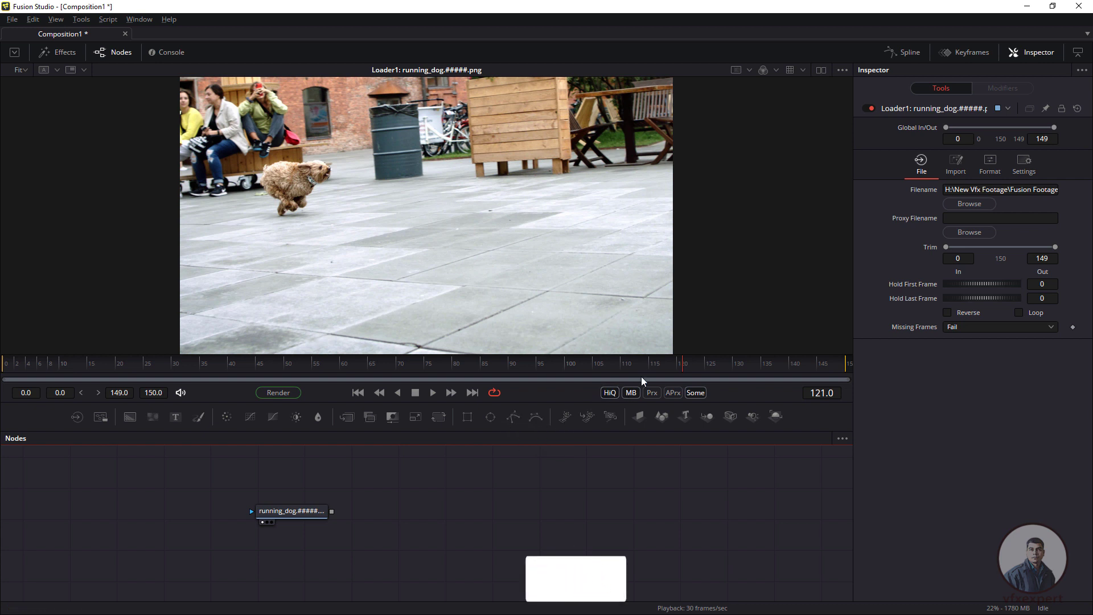
drag(689, 370, 849, 397)
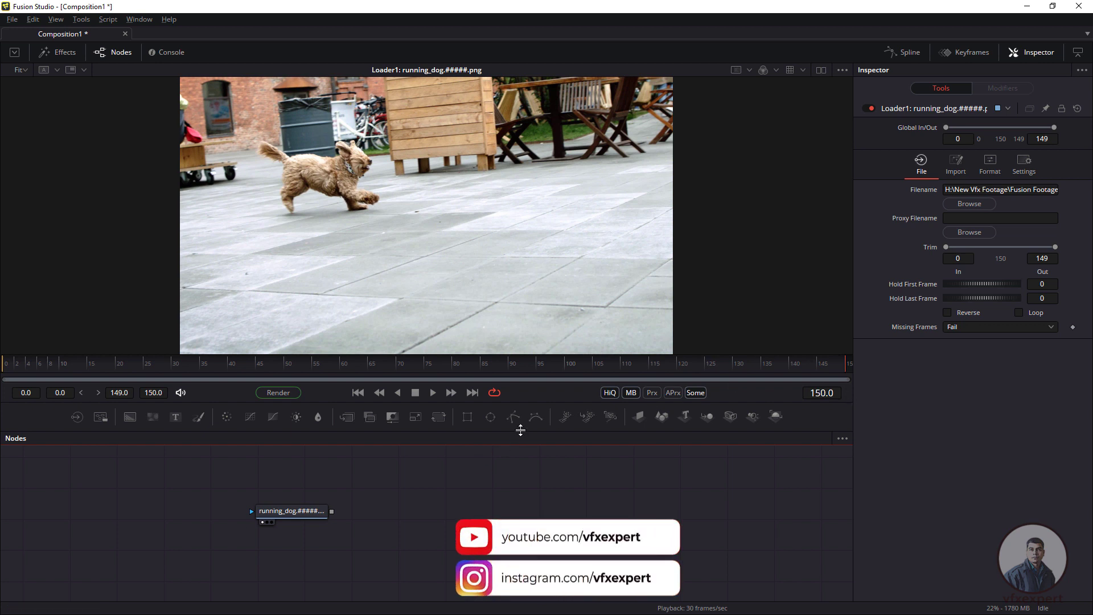
click(535, 416)
click(374, 220)
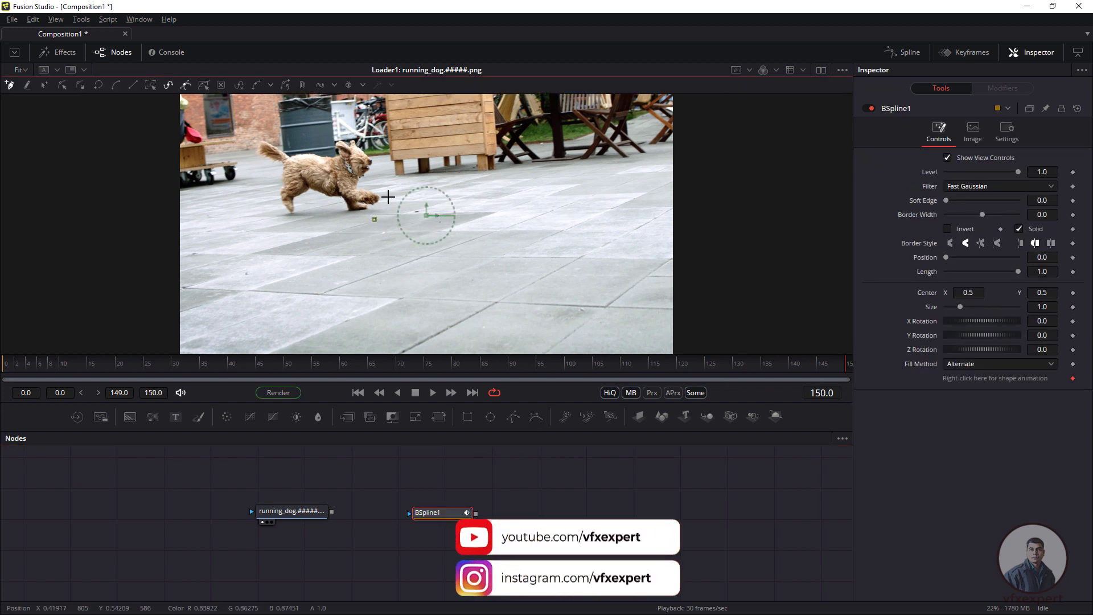
click(406, 185)
click(383, 135)
click(272, 128)
click(244, 155)
click(267, 214)
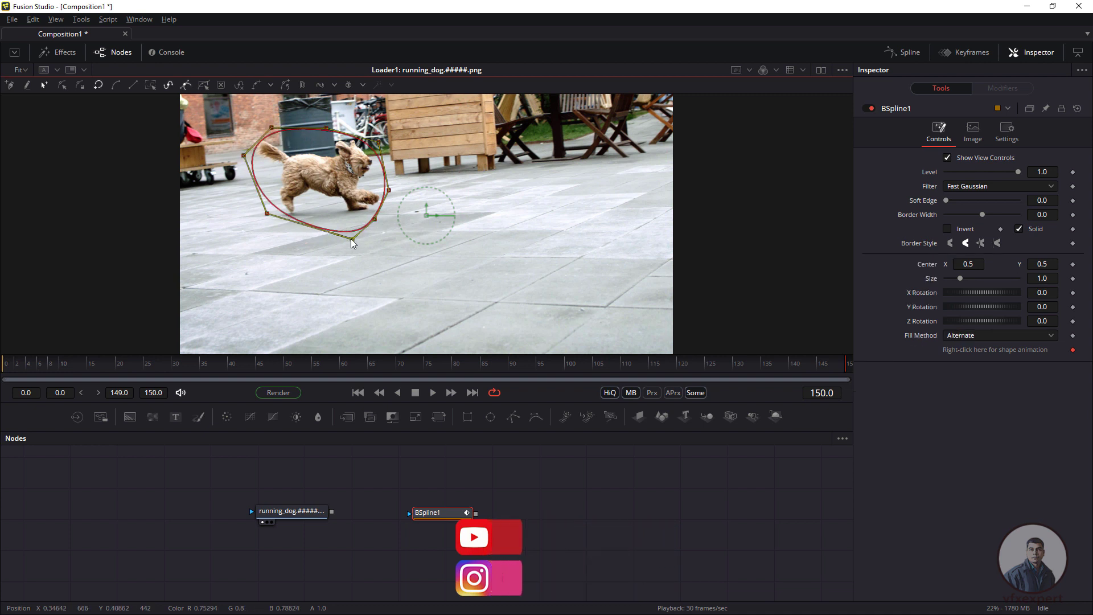
click(353, 237)
click(374, 219)
drag(272, 130, 261, 125)
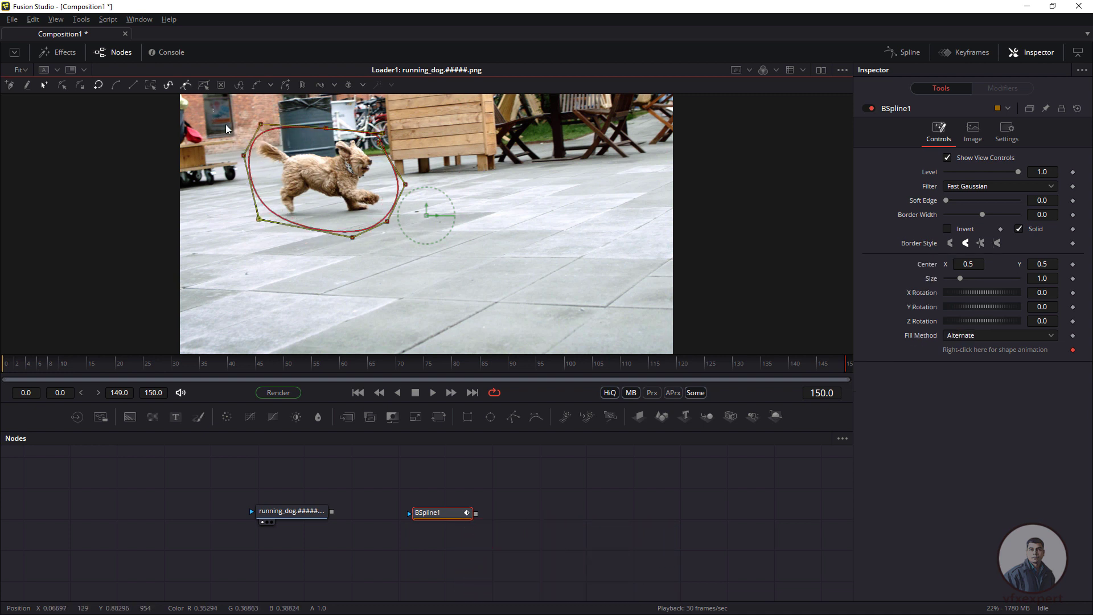
Step: Keyframe the B-Spline mask to follow the dog backward from frame 125 to frame 0
drag(837, 370, 706, 366)
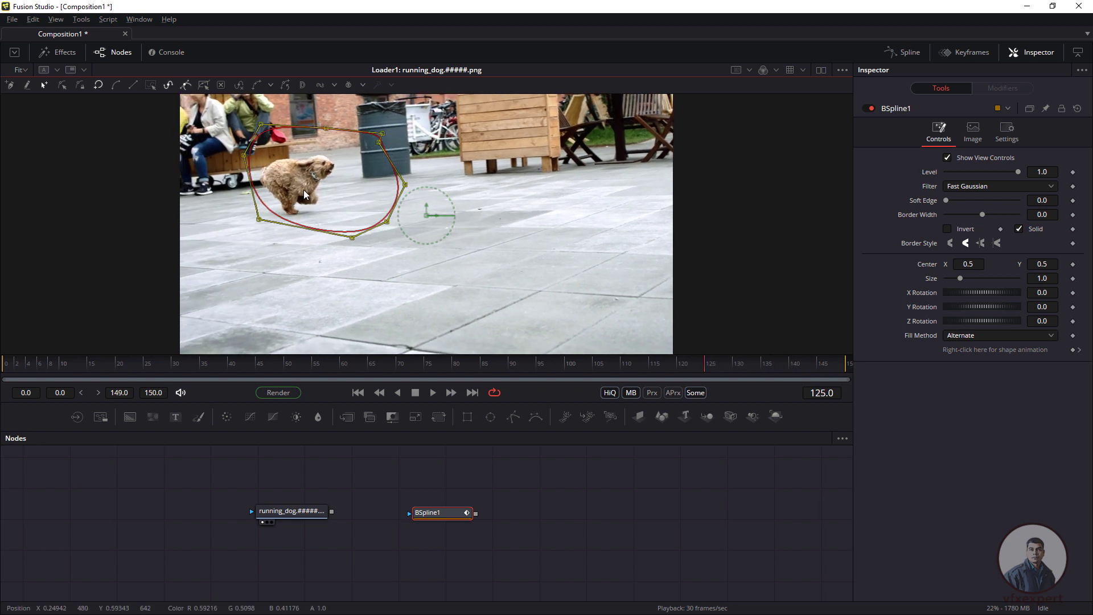
drag(387, 227, 346, 210)
drag(710, 379, 302, 394)
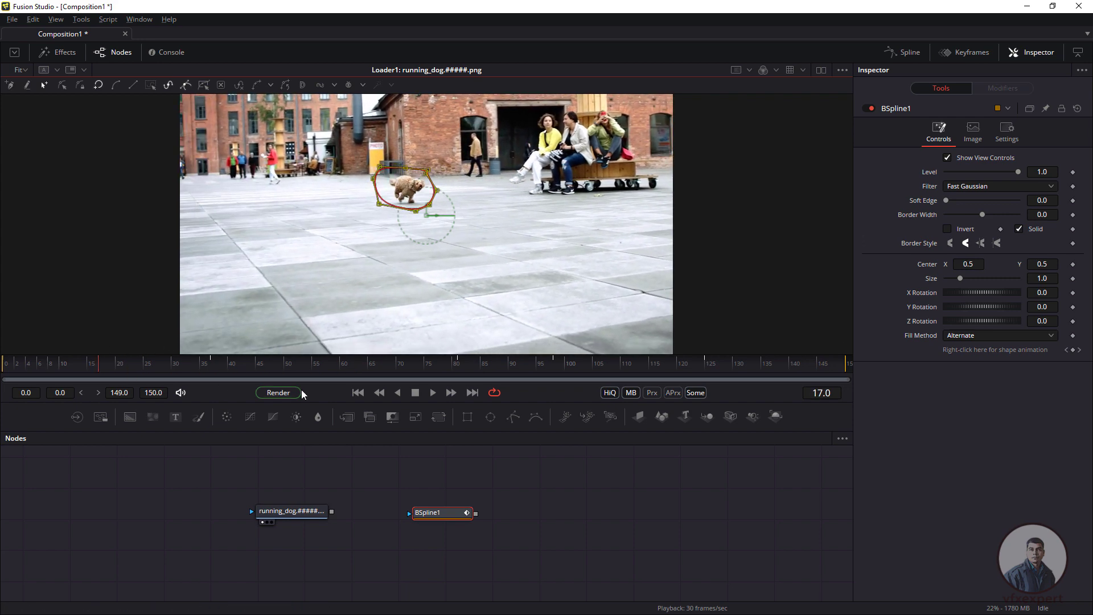
click(357, 392)
Step: Move the BSpline1 node aside and add a Camera Tracker node below it
drag(442, 513, 451, 467)
click(340, 537)
key(shift+space)
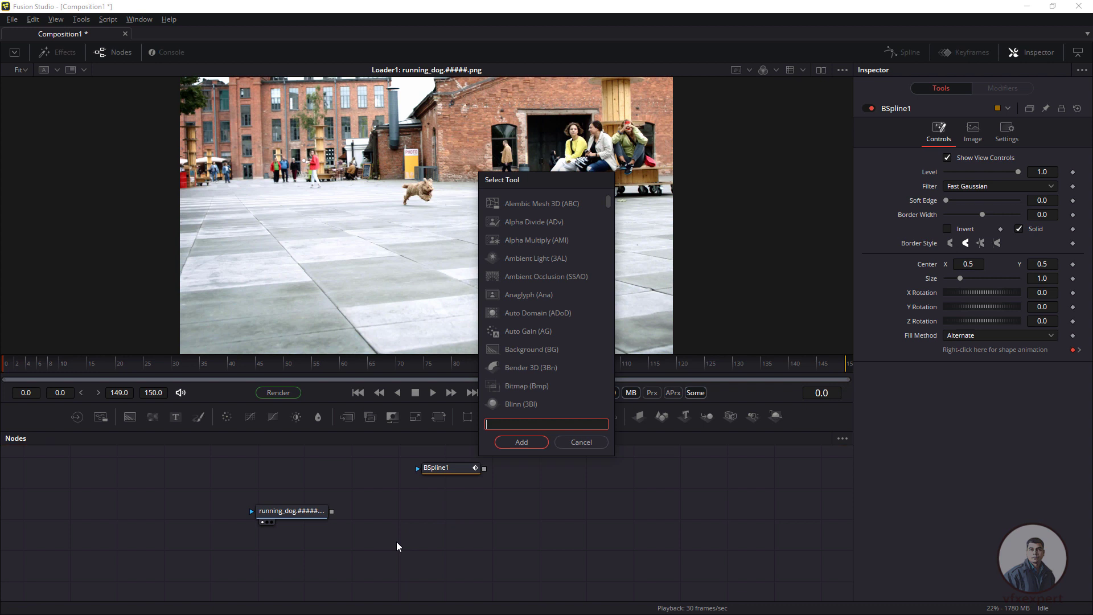
text(came)
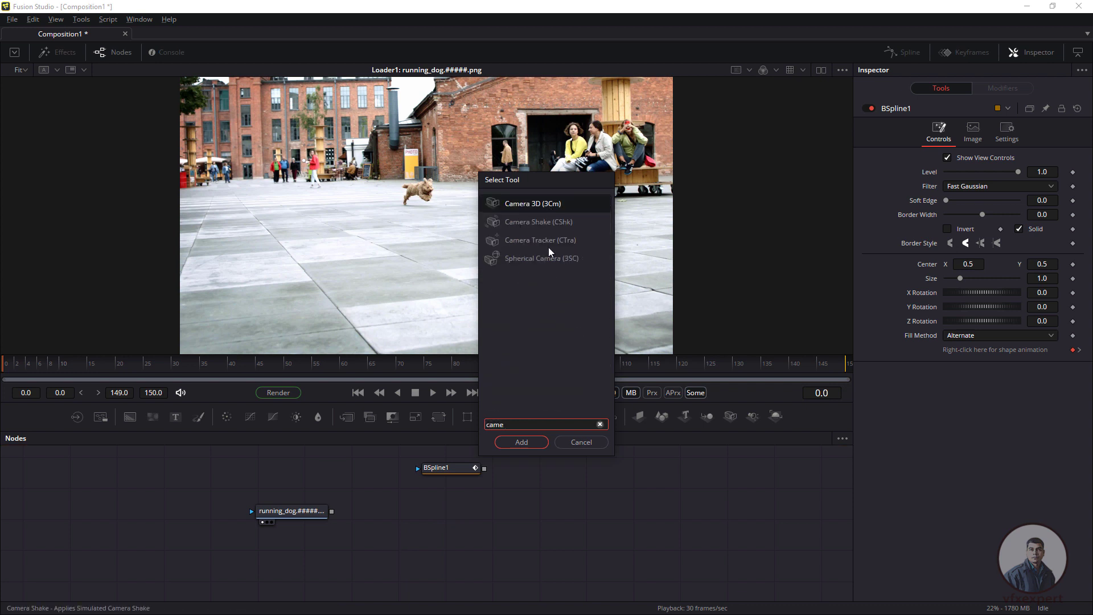
click(517, 240)
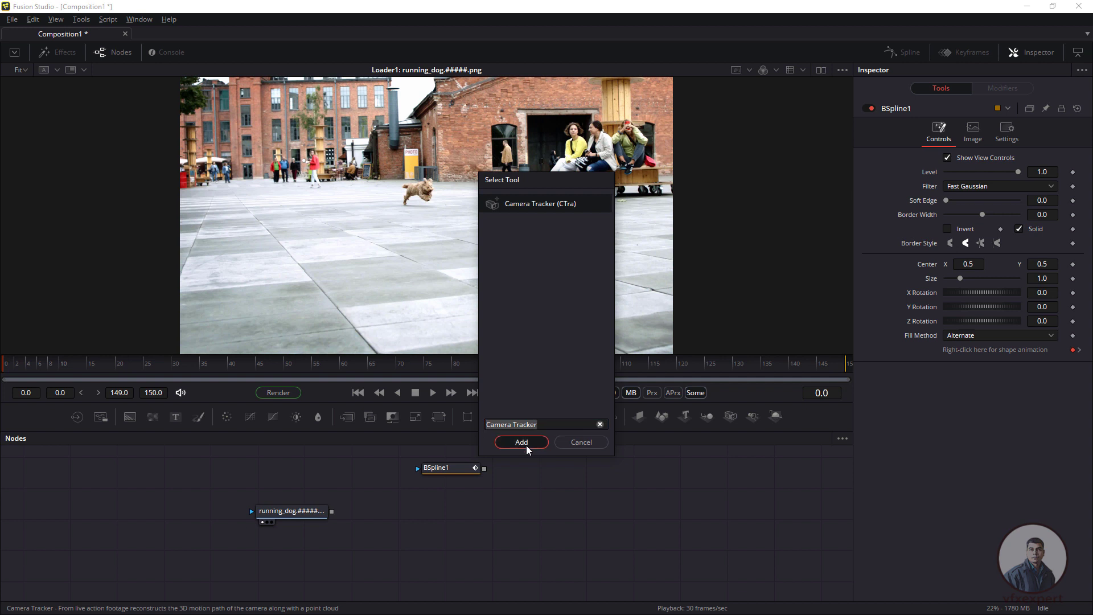
click(522, 442)
Step: Connect the running_dog loader's output to the CameraTracker1 input and show the tracker in the viewer
drag(398, 541, 408, 520)
drag(313, 513, 263, 509)
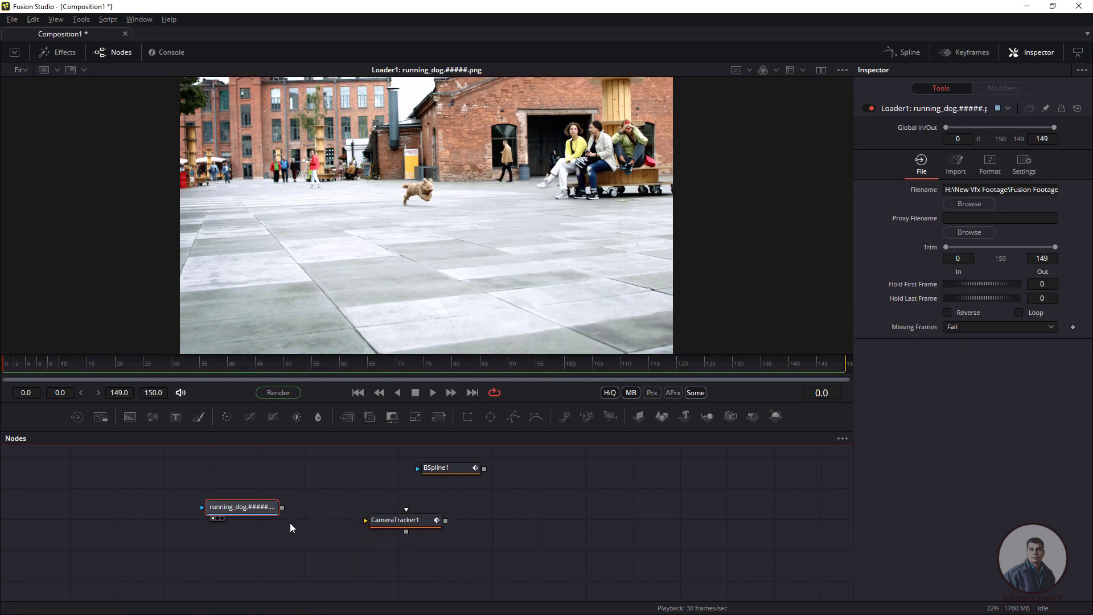
drag(364, 520, 282, 507)
drag(399, 519, 436, 273)
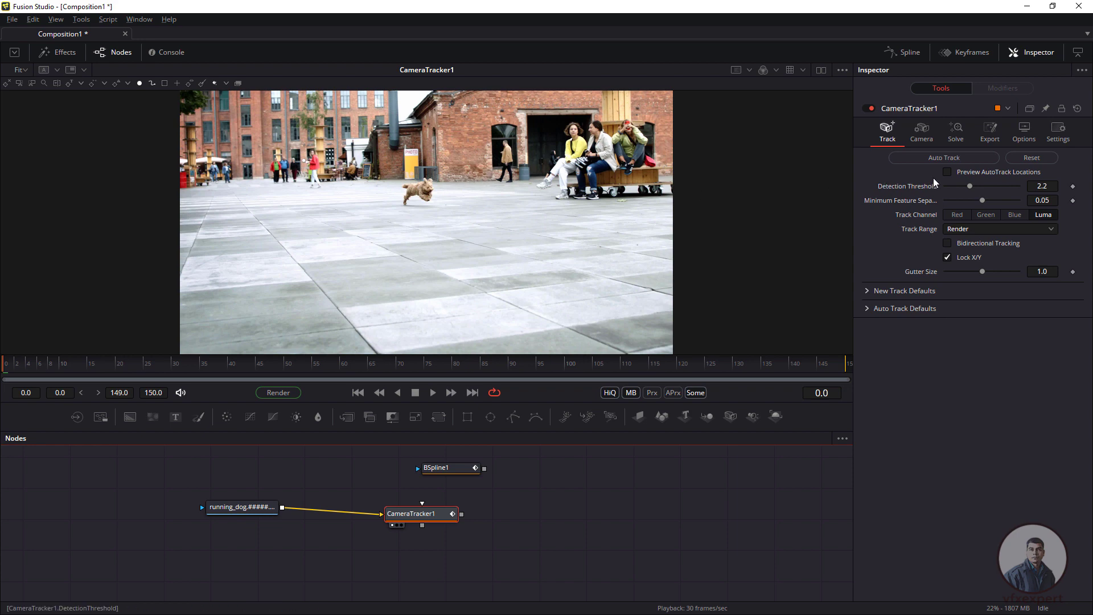
Step: Enable Preview AutoTrack Locations on CameraTracker1 and inspect the points on and around the dog up to frame 97
click(948, 173)
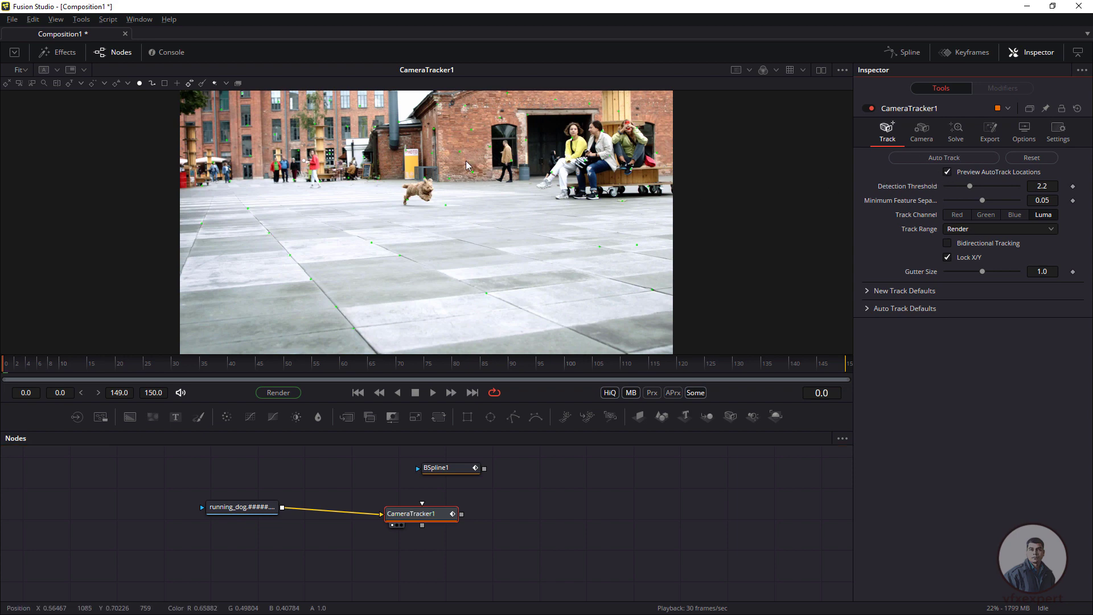
scroll(477, 121, up, 2)
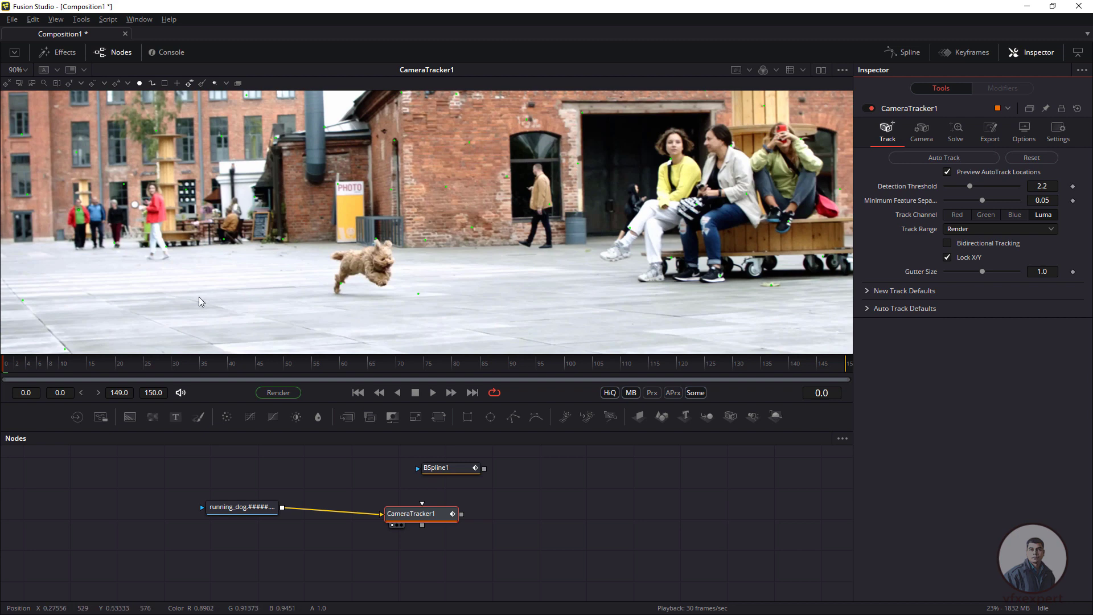
scroll(385, 283, down, 2)
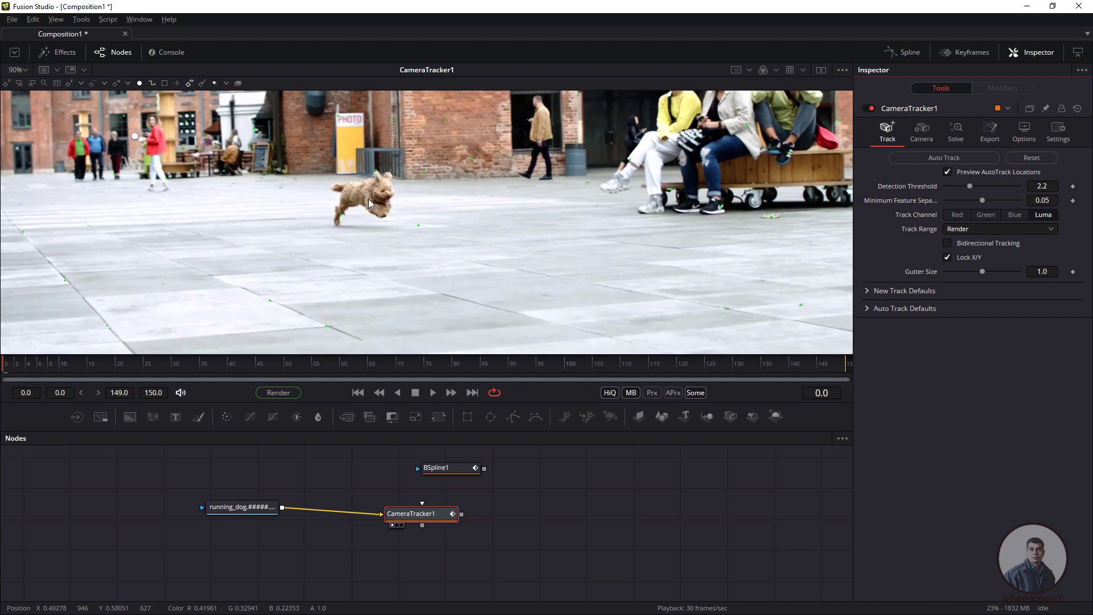
scroll(369, 202, up, 2)
drag(439, 380, 551, 383)
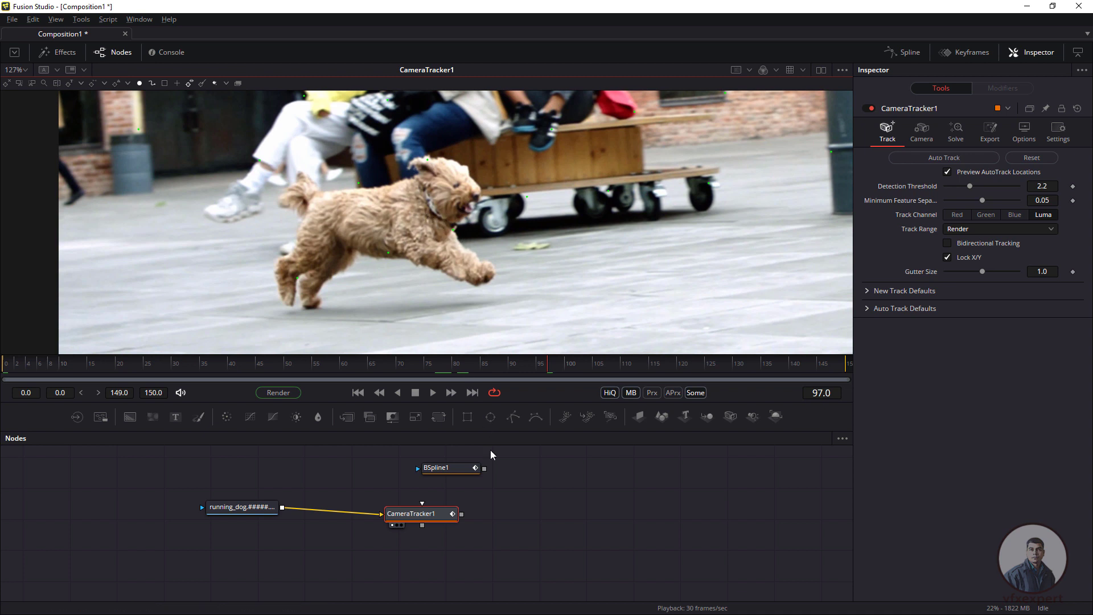
Step: Connect BSpline1 to CameraTracker1's Track Mask input and check the preview points around the dog
drag(457, 472, 421, 470)
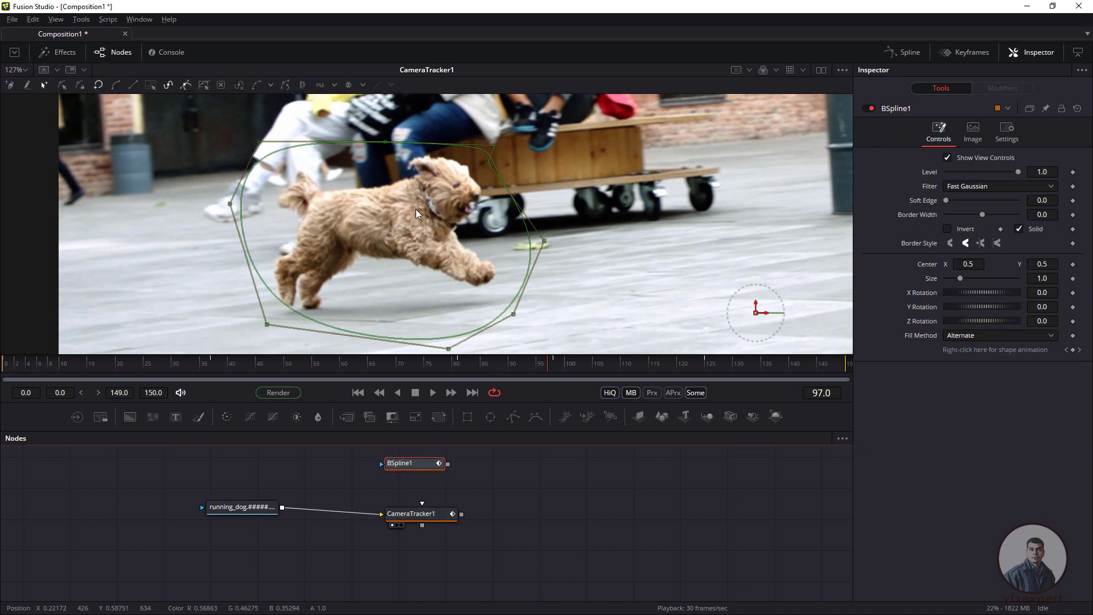
drag(448, 464, 489, 470)
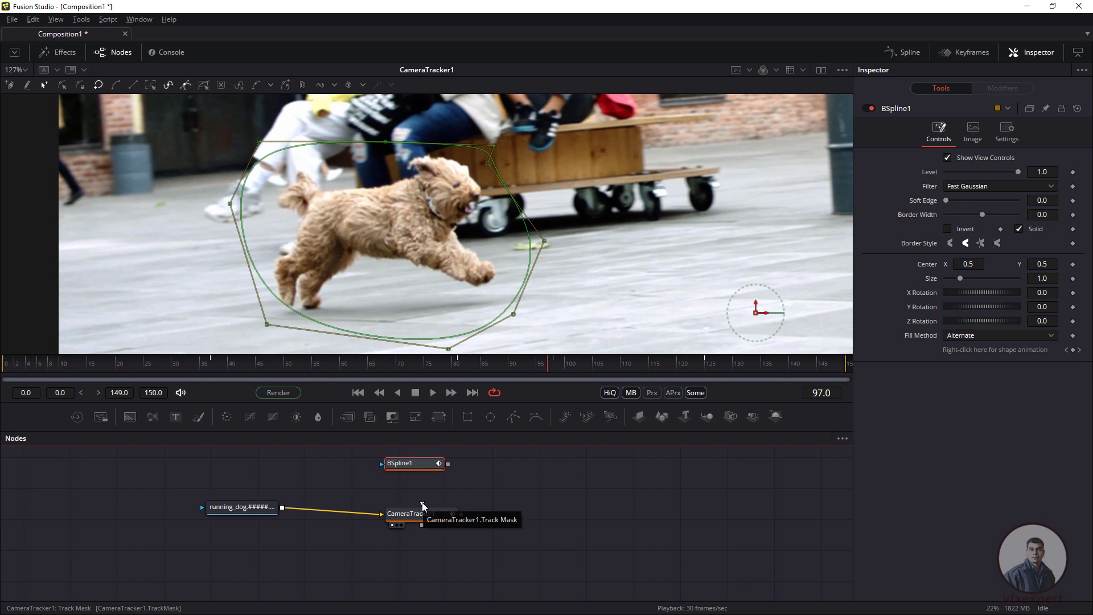
mouse_move(422, 505)
mouse_down()
mouse_move(444, 493)
mouse_move(449, 503)
mouse_move(420, 515)
mouse_up()
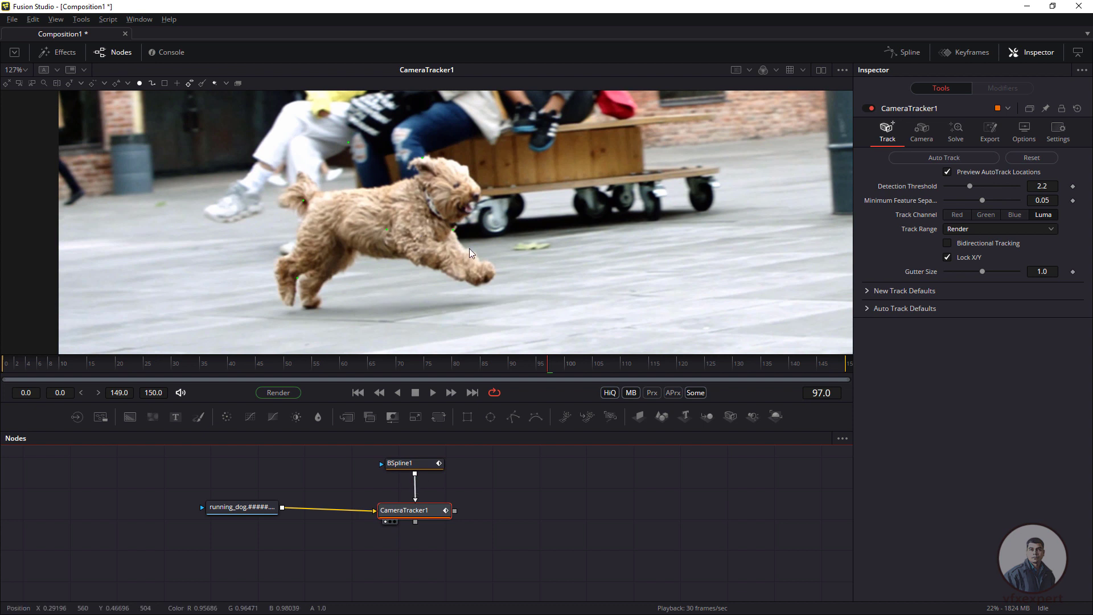
scroll(471, 253, down, 2)
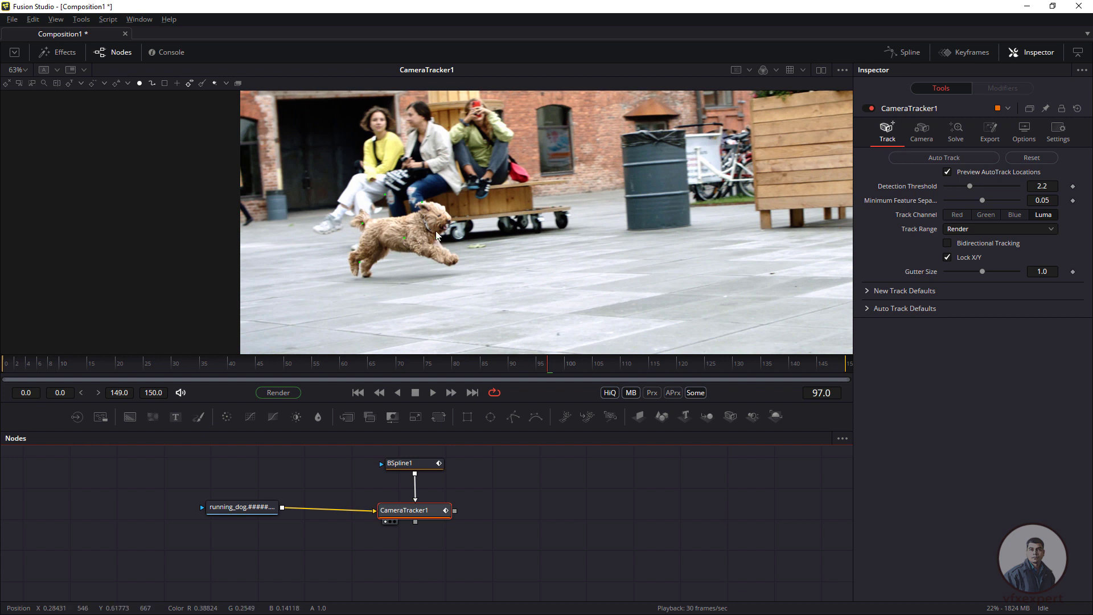
Step: Invert the BSpline1 mask and check CameraTracker1's preview points around the dog and background, including at frame 69
click(416, 464)
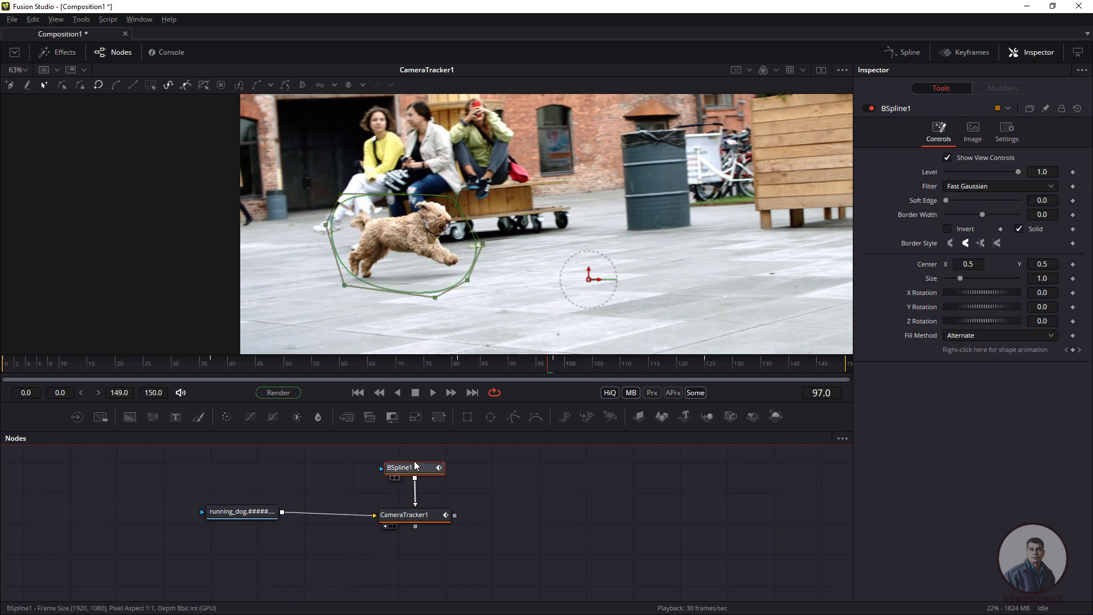
click(948, 230)
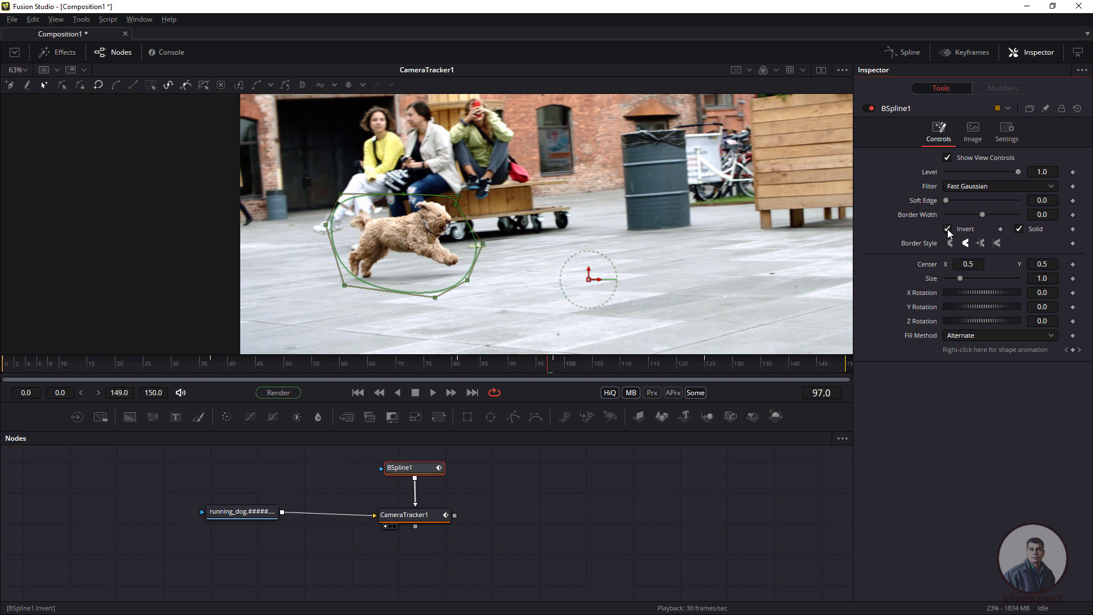
click(431, 516)
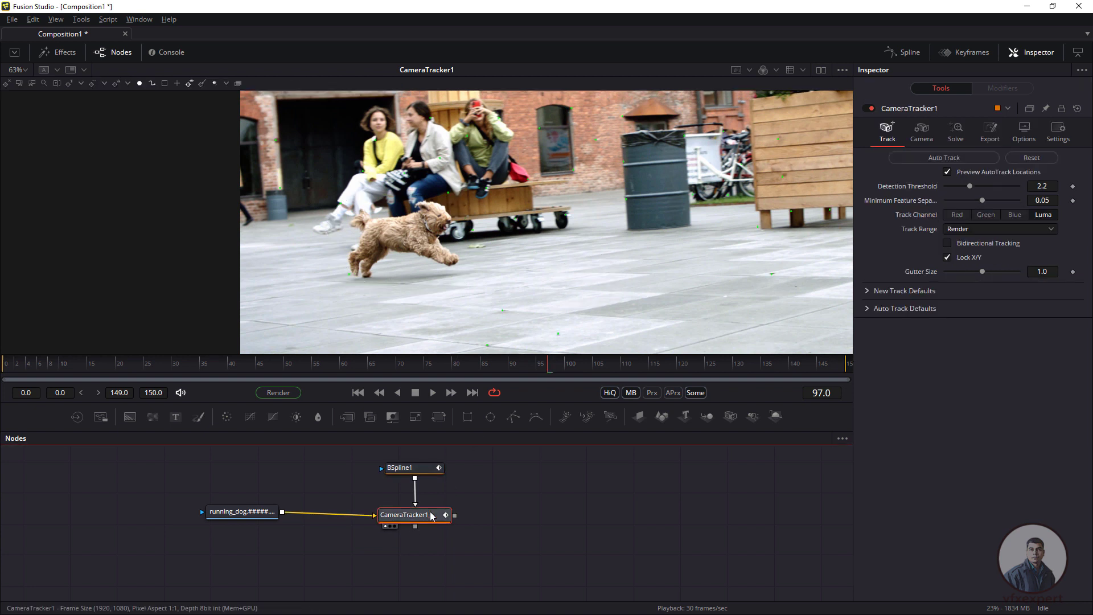
scroll(556, 185, up, 2)
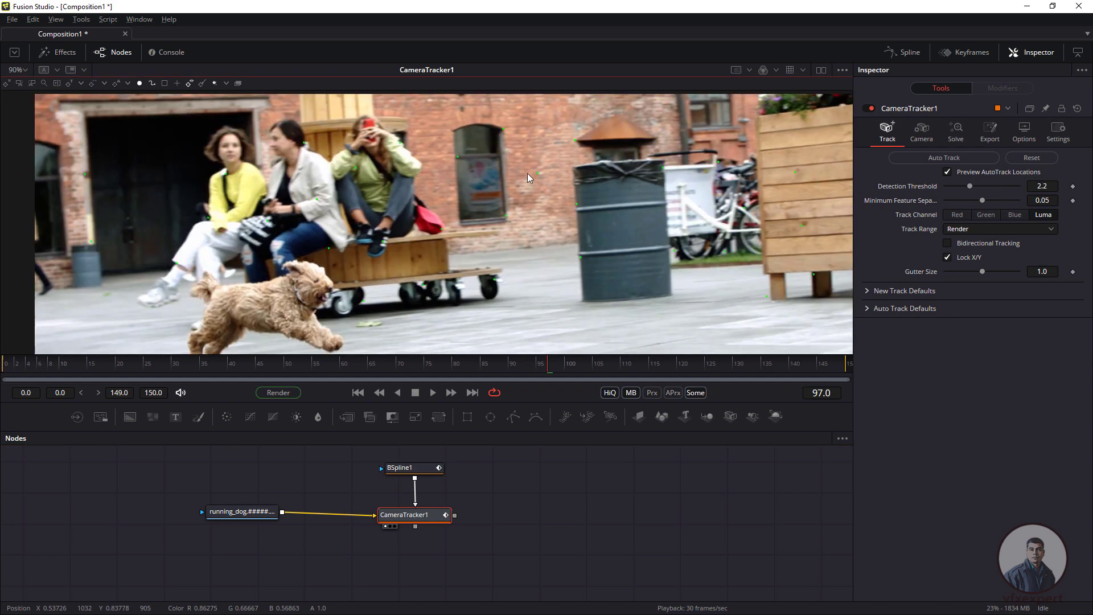
drag(325, 315, 462, 246)
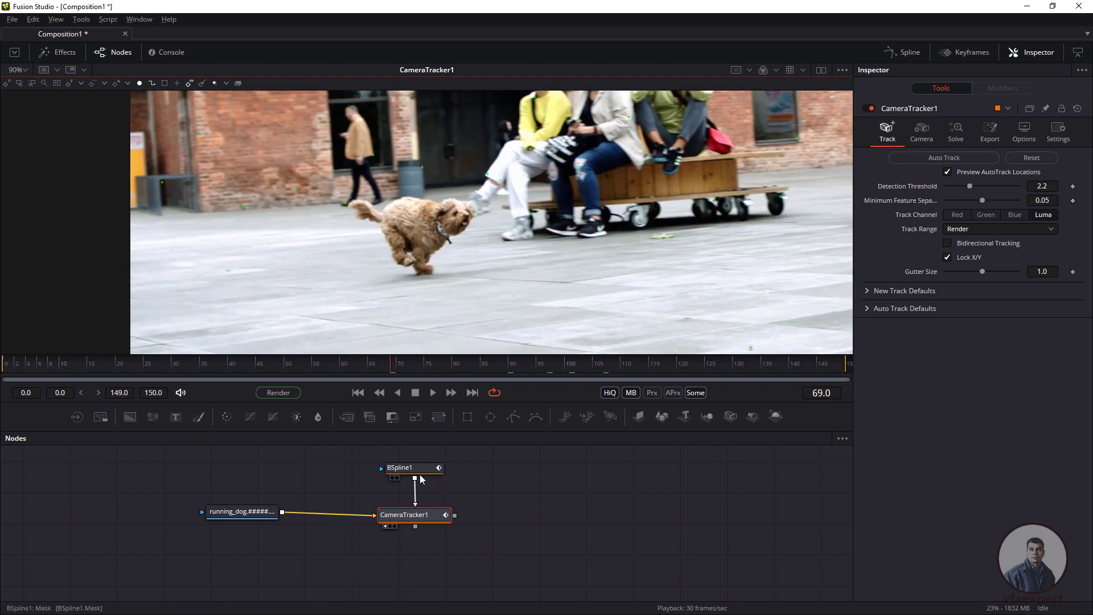
scroll(480, 267, down, 2)
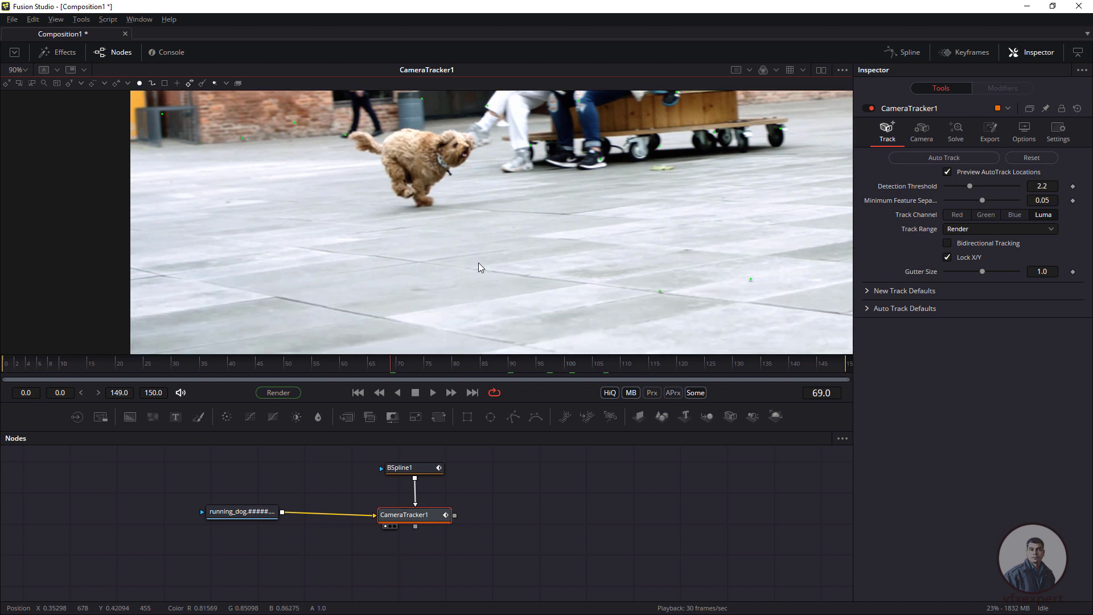
scroll(480, 267, down, 4)
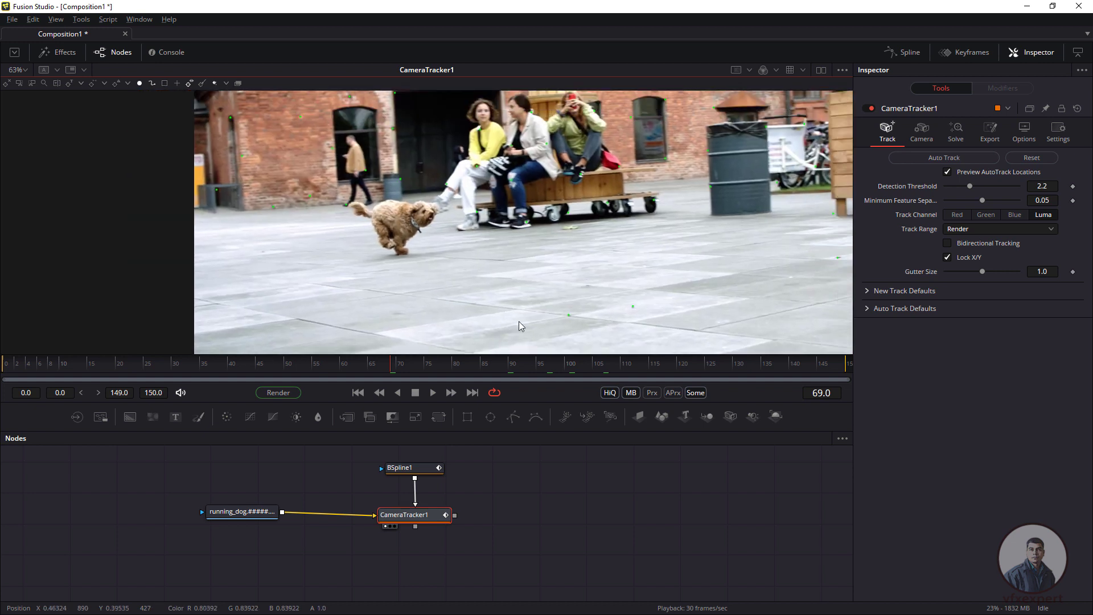
scroll(573, 236, up, 1)
drag(572, 237, 517, 245)
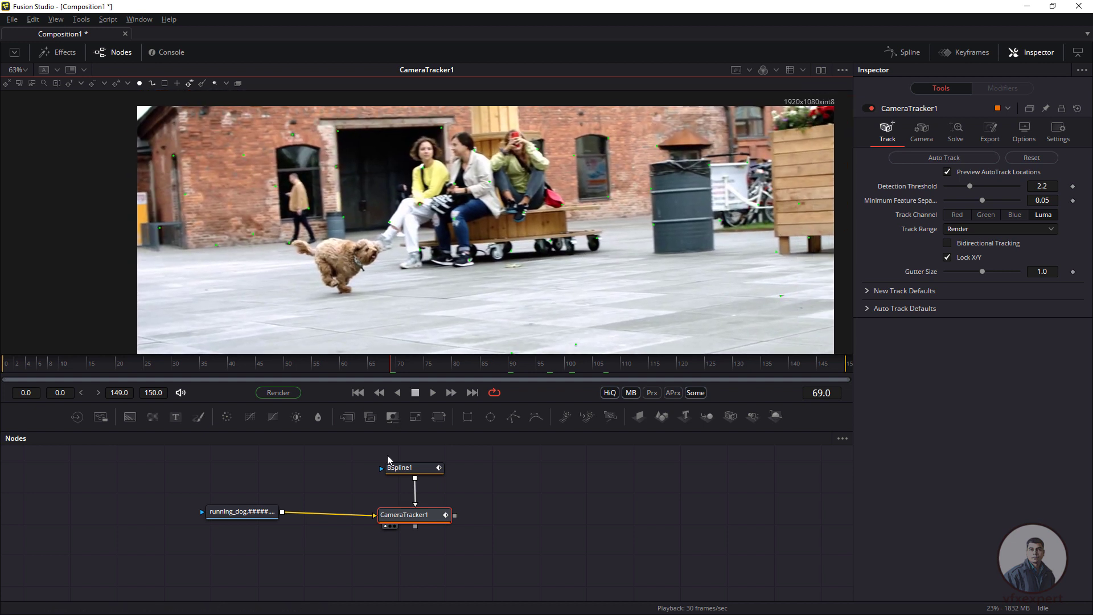
Step: Set CameraTracker1's Detection Threshold to 1.932 and Minimum Feature Separation to 0.0127
click(424, 521)
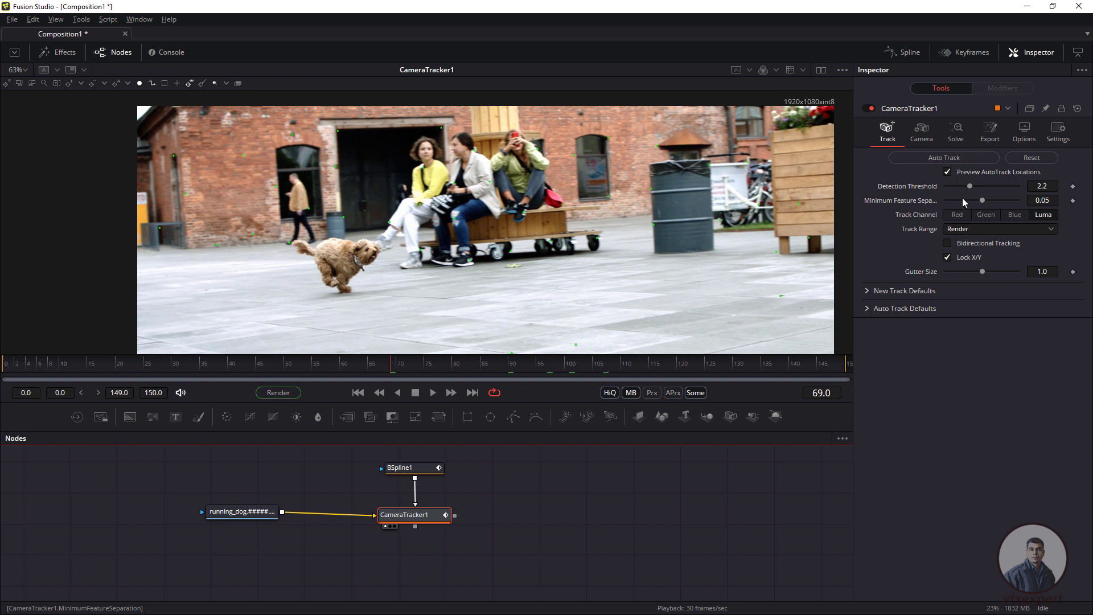
drag(853, 222, 809, 222)
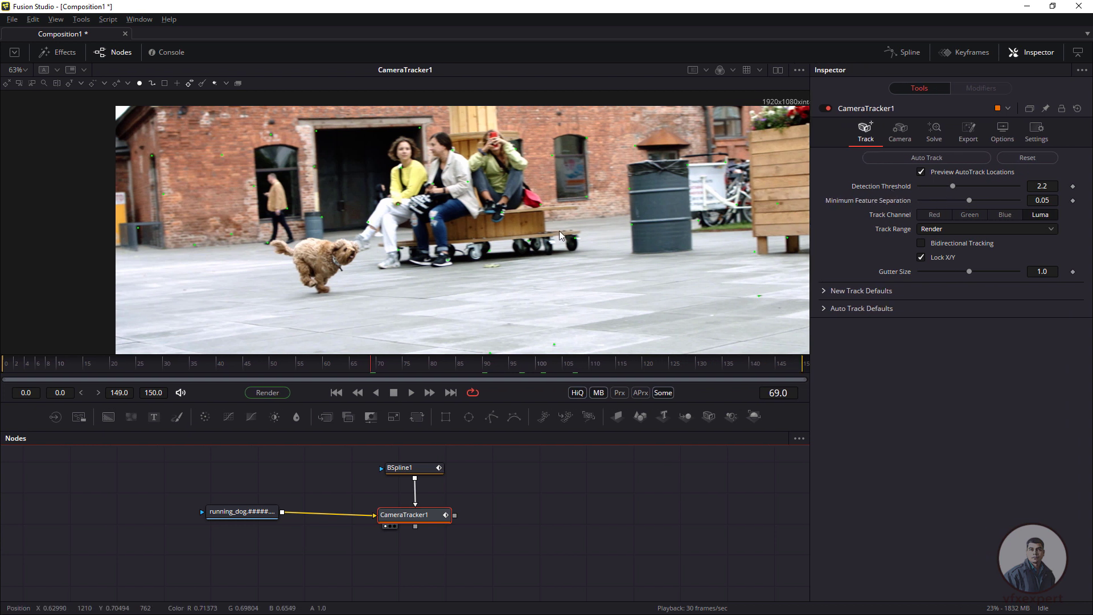
scroll(561, 235, down, 2)
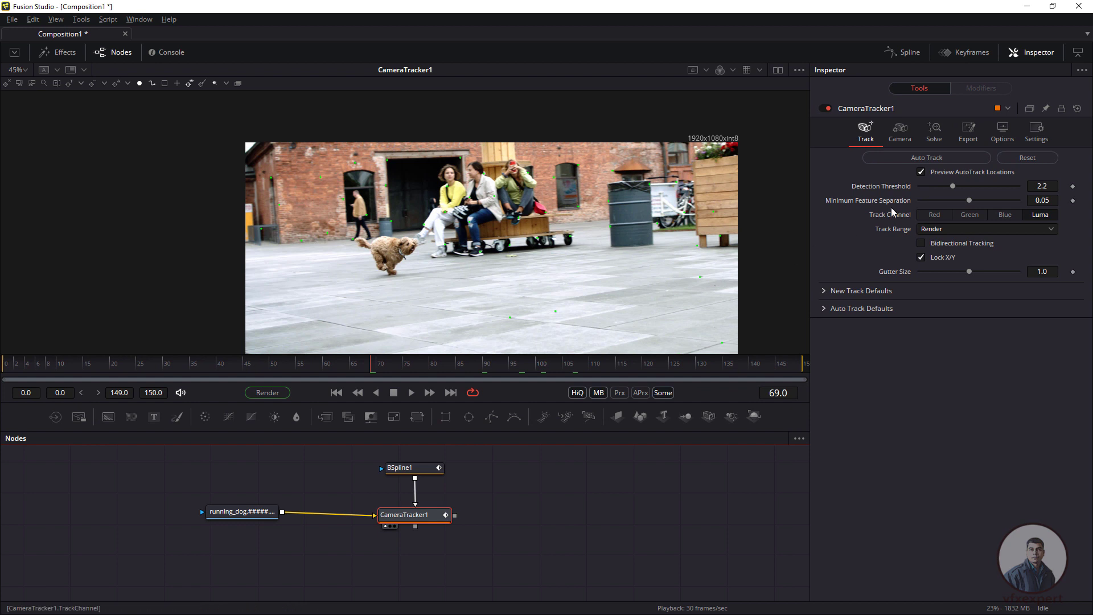
drag(955, 190, 935, 207)
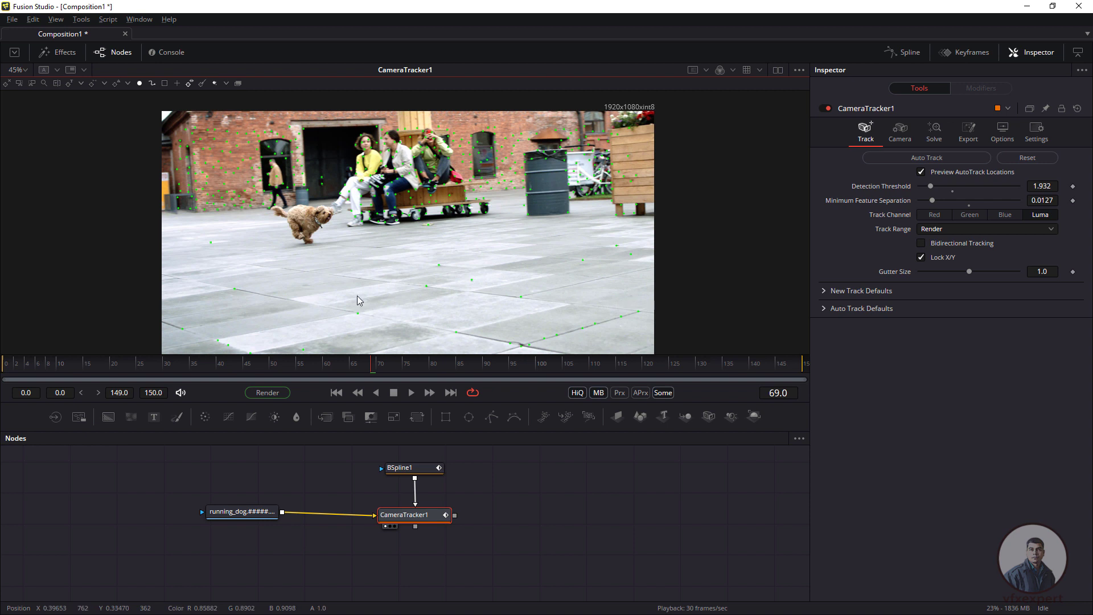
Step: Enable Bidirectional Tracking on CameraTracker1 and run Auto Track on the footage
click(921, 243)
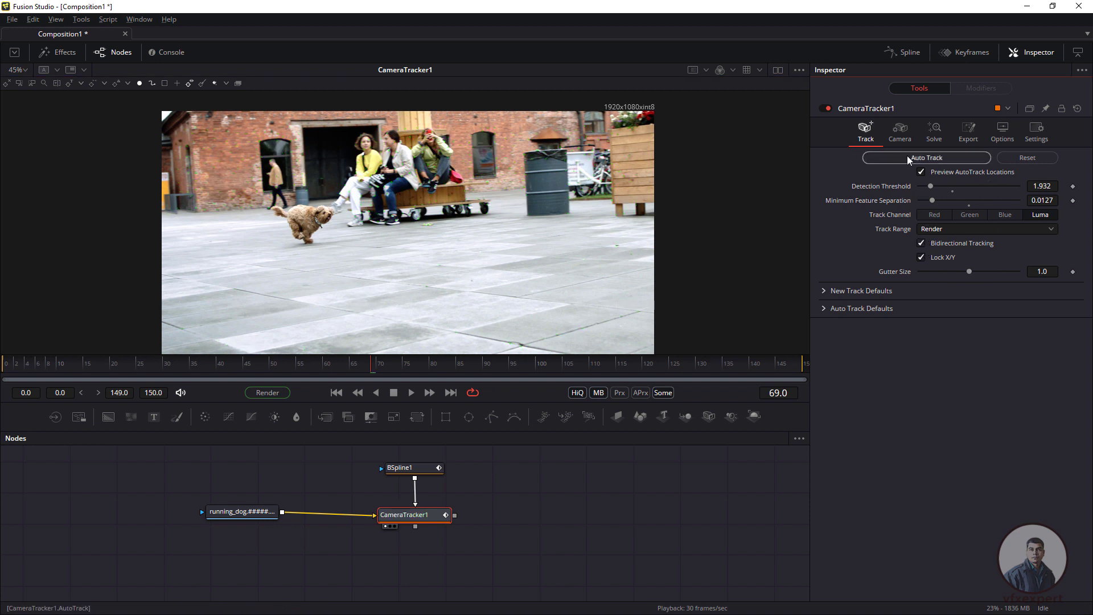
click(425, 520)
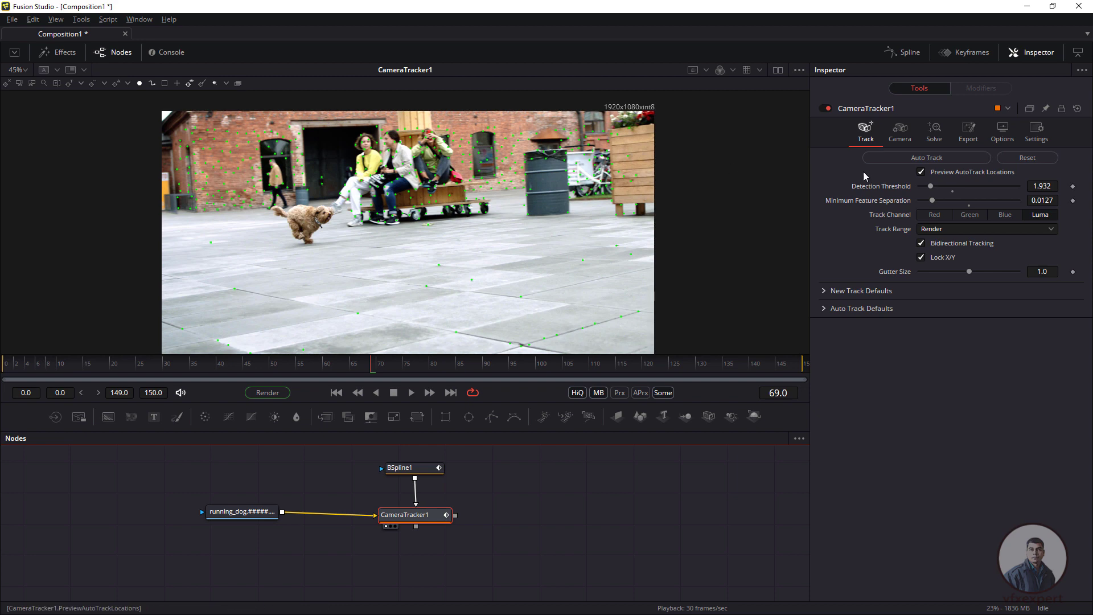
click(921, 159)
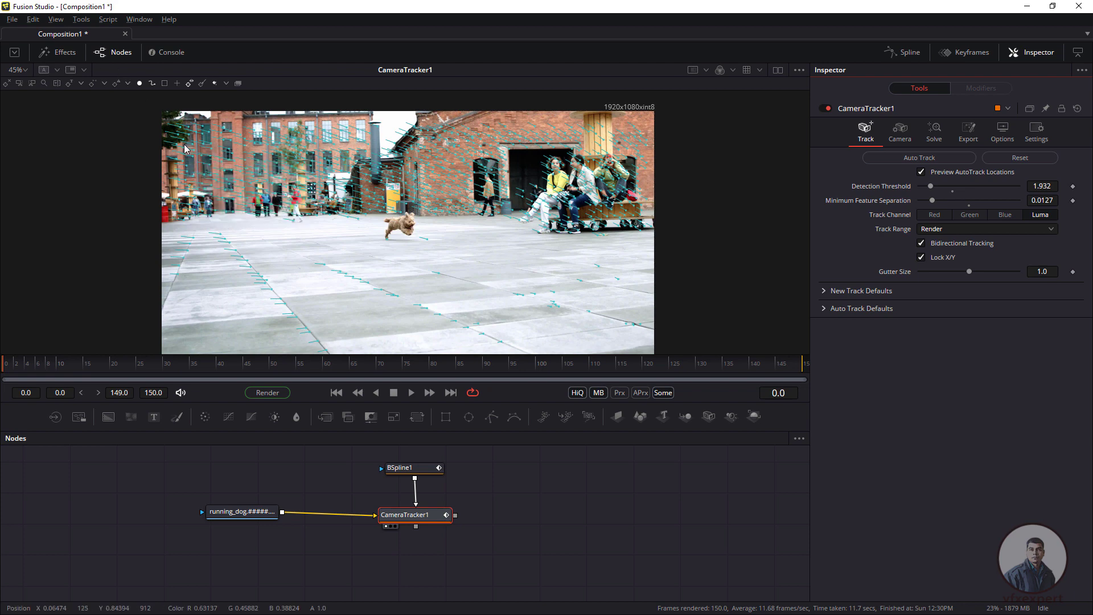
Step: Save the composition as camera tracking_v001 in the Fusion_comp folder
click(12, 19)
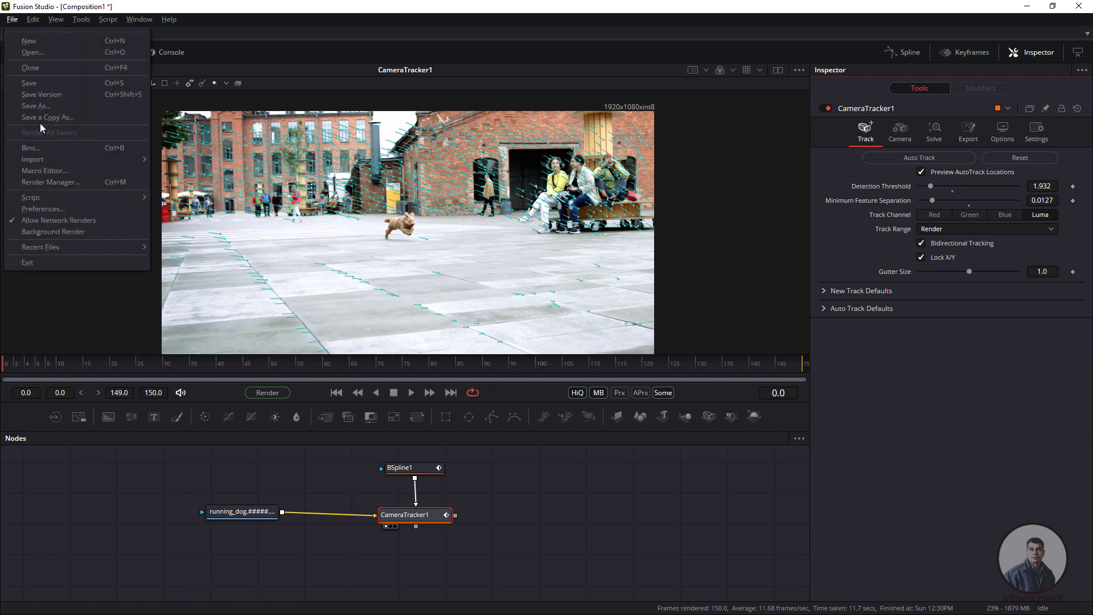
click(48, 85)
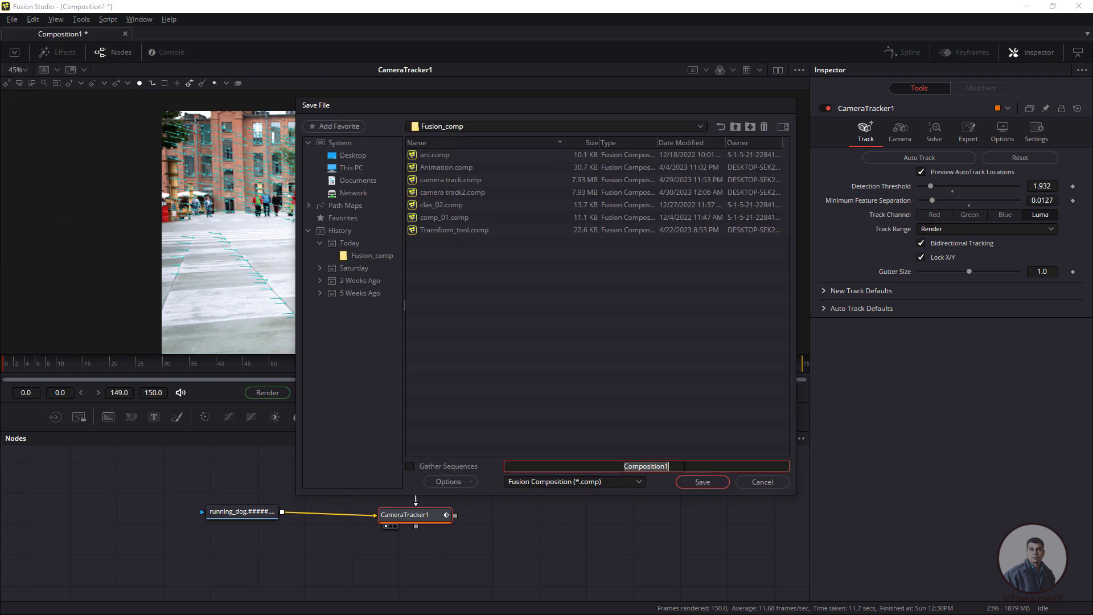
text(camera tracking_v001)
click(709, 481)
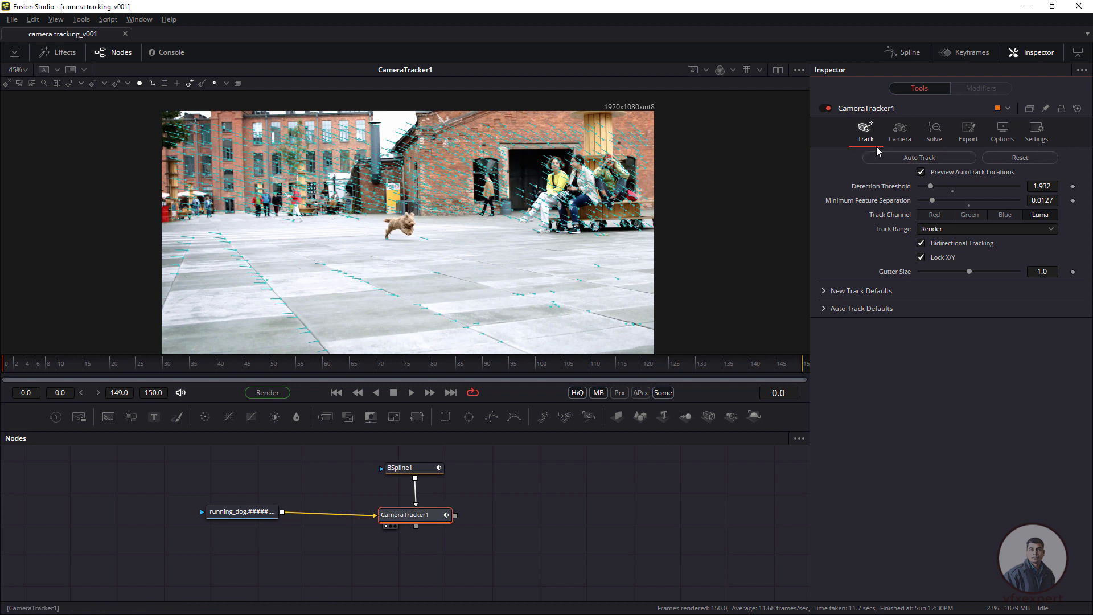
Step: Solve the camera from CameraTracker1's tracks
click(935, 131)
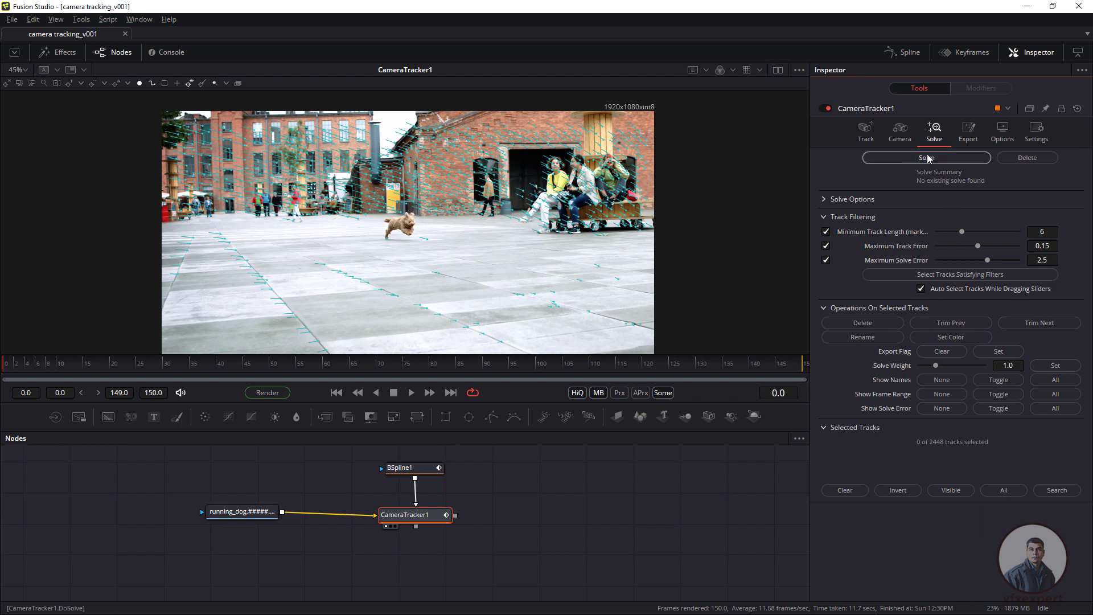
click(910, 160)
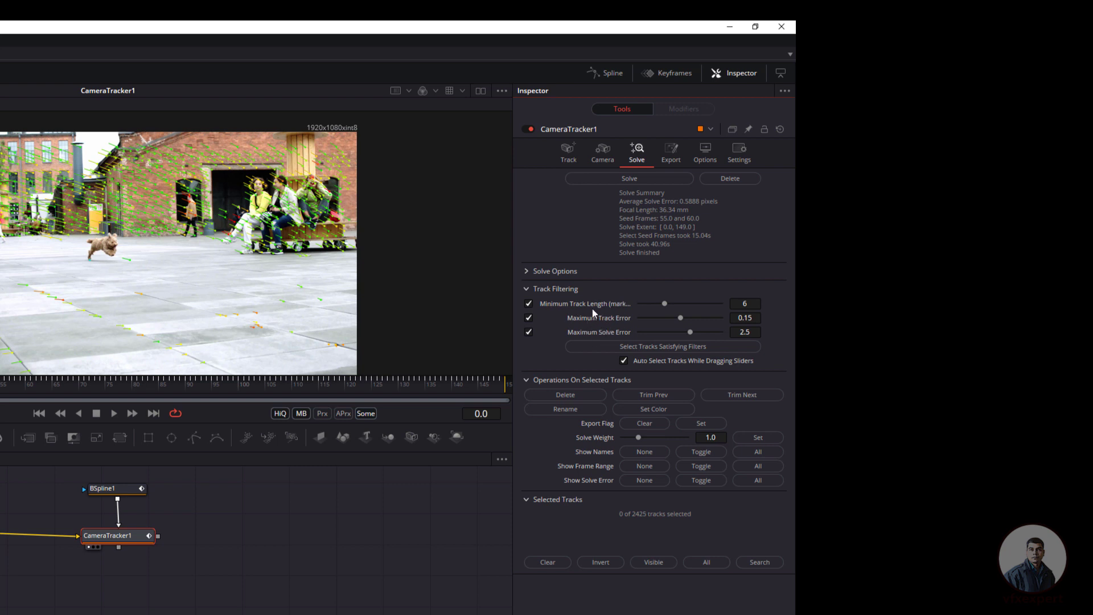
Step: Filter tracks with Minimum Track Length 10, Maximum Track Error 0.1322 and Maximum Solve Error 1.986, and delete the selected tracks
drag(665, 306, 671, 306)
click(751, 305)
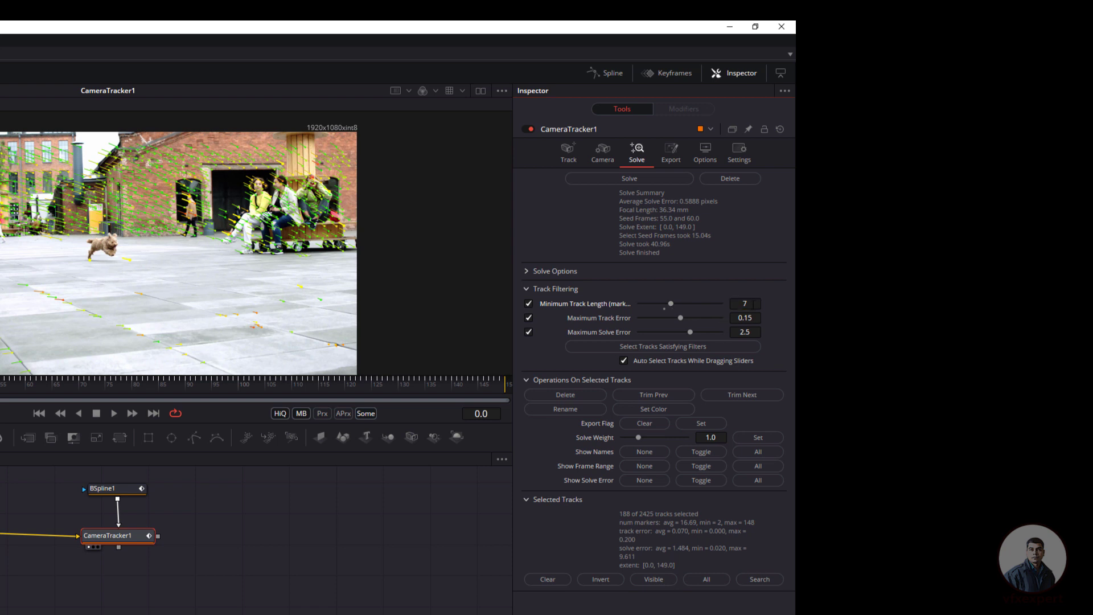
text(10)
key(Tab)
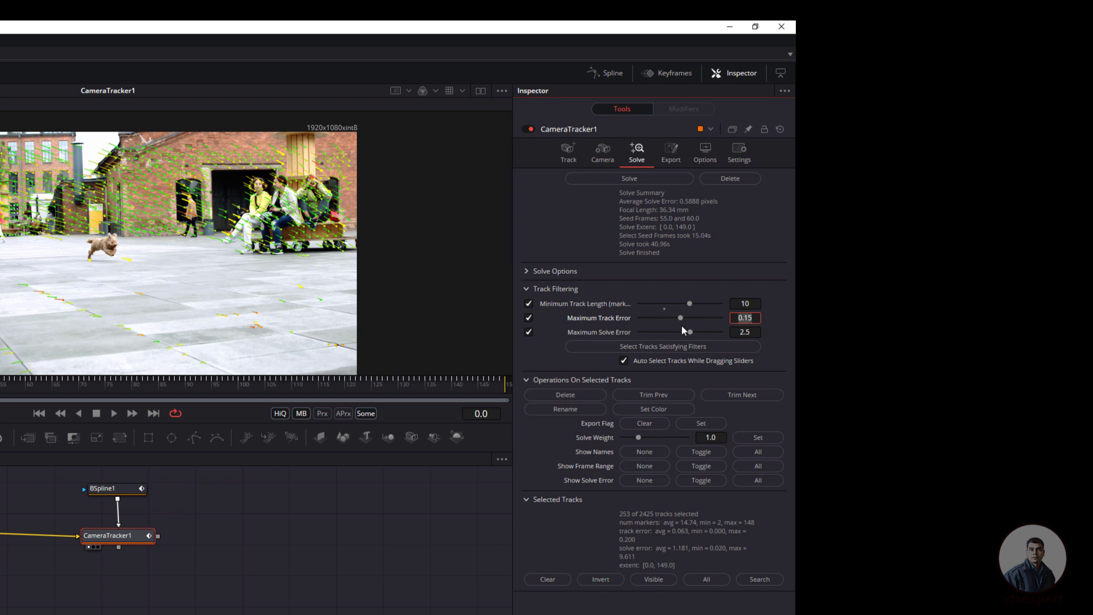
drag(680, 318, 675, 316)
drag(689, 332, 681, 332)
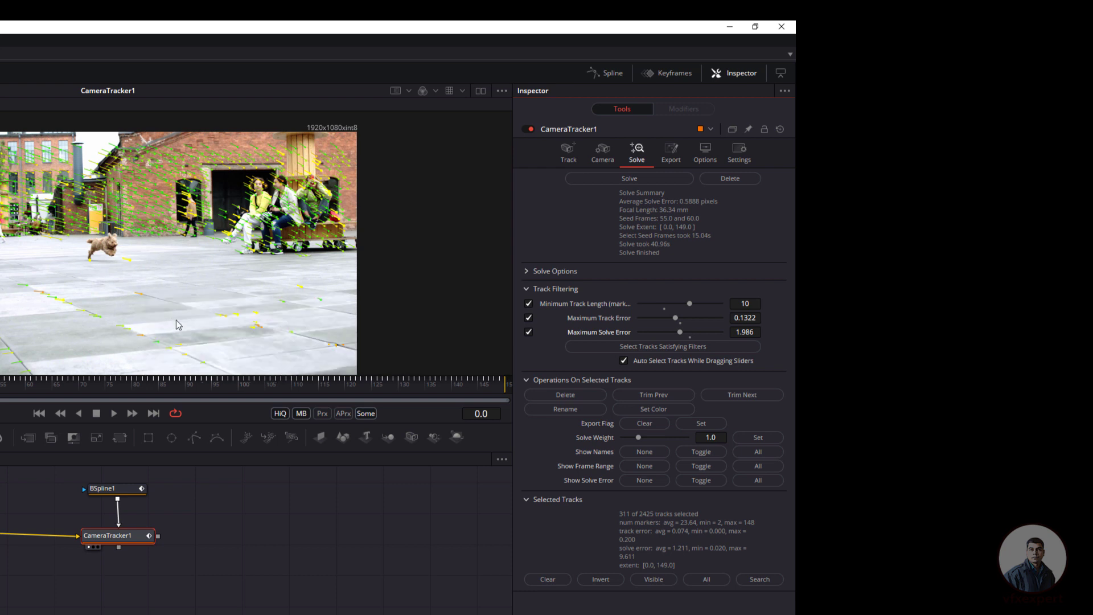
click(565, 394)
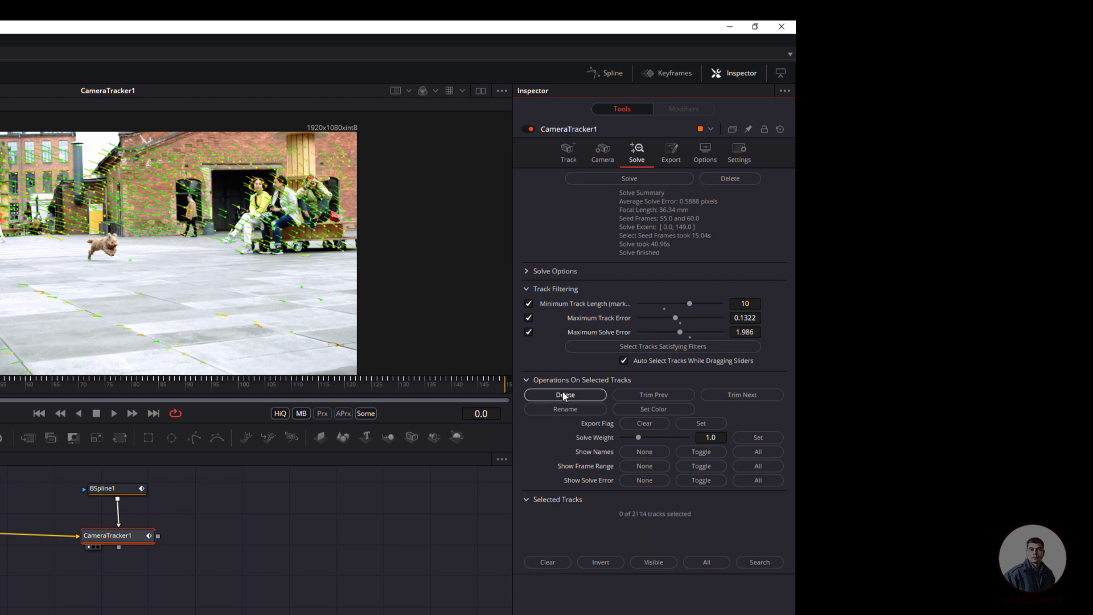
Step: Lower Maximum Track Error to 0.1217 and Maximum Solve Error to 1.371, delete the selected tracks, and solve the camera again
drag(675, 317, 667, 332)
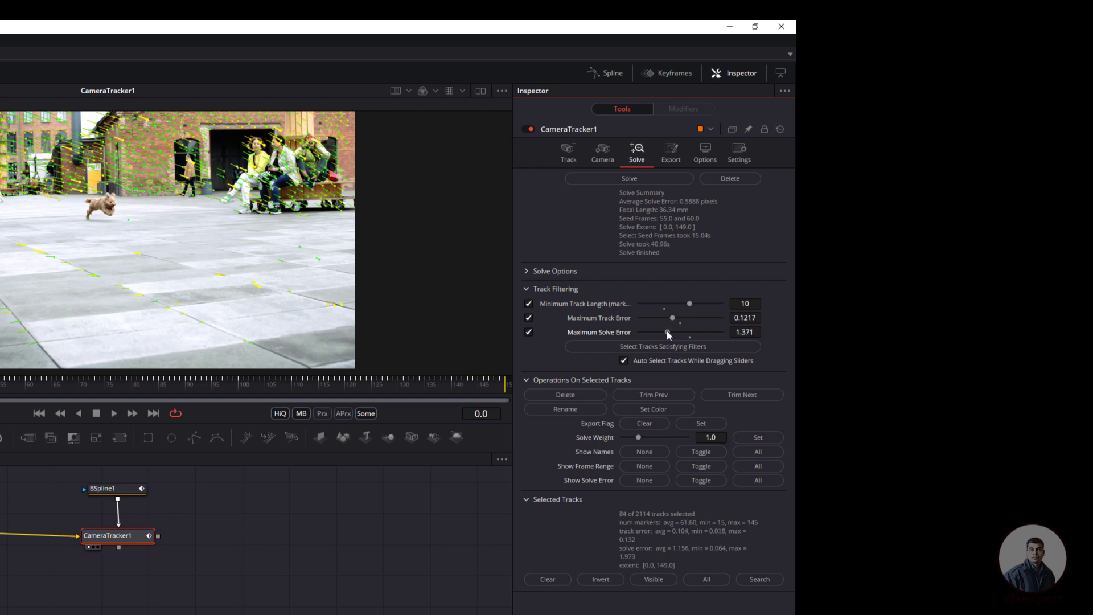
click(582, 396)
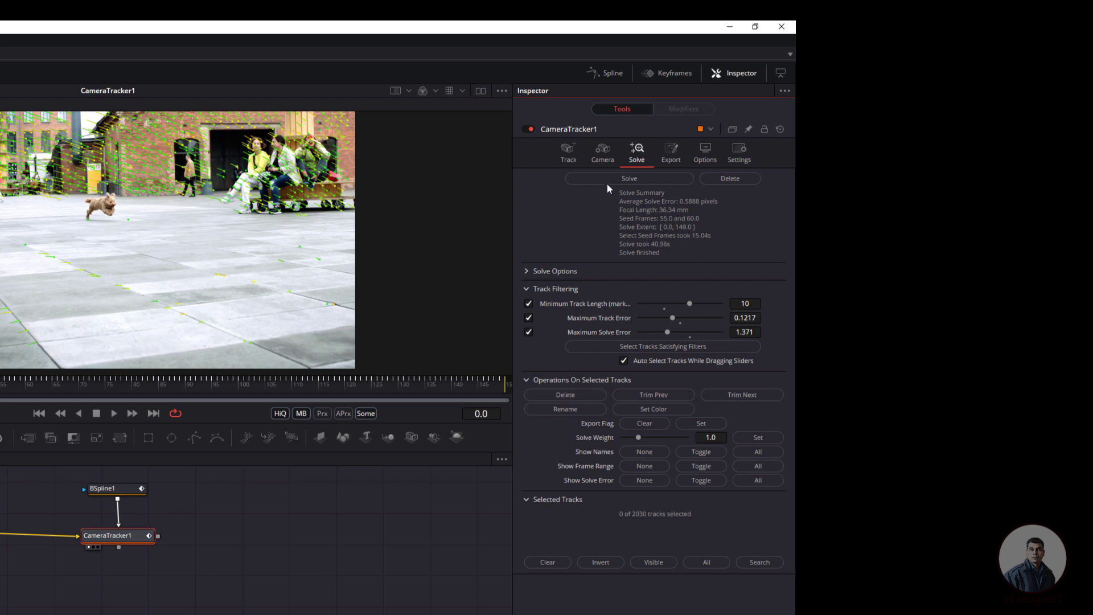
click(639, 177)
key(space)
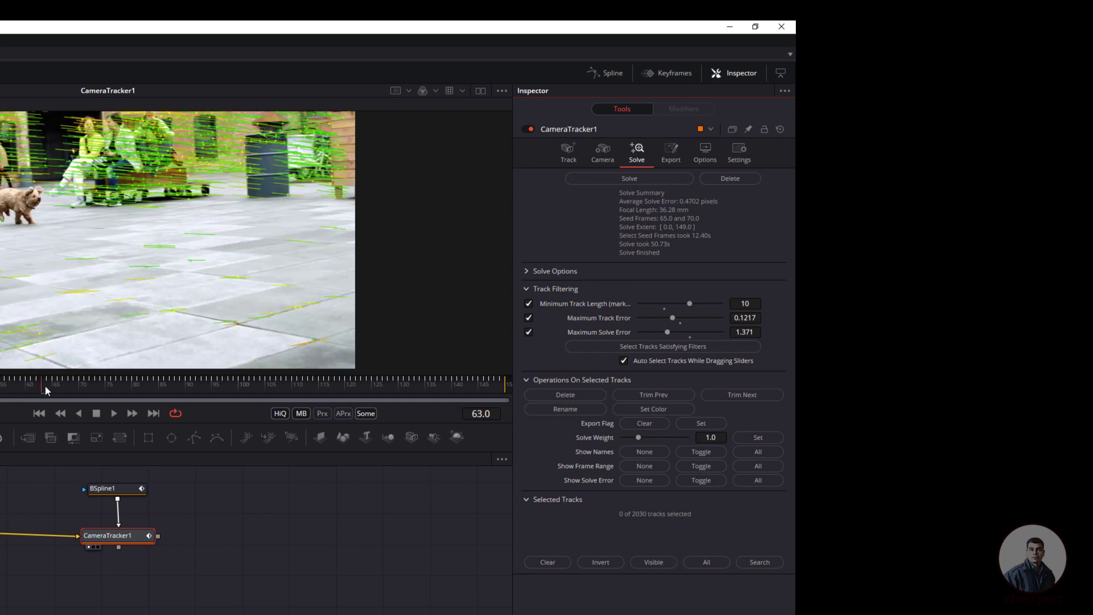
Step: Filter tracks with Minimum Track Length 15, Maximum Track Error 0.107 and Maximum Solve Error 1.259, and delete the selected tracks
click(757, 305)
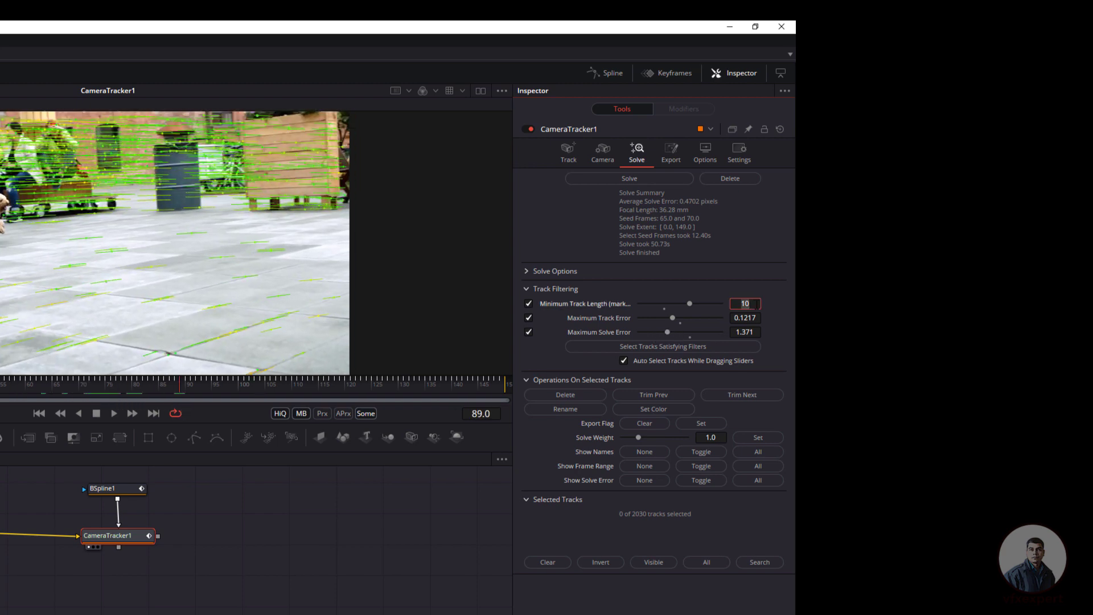
text(15)
key(Tab)
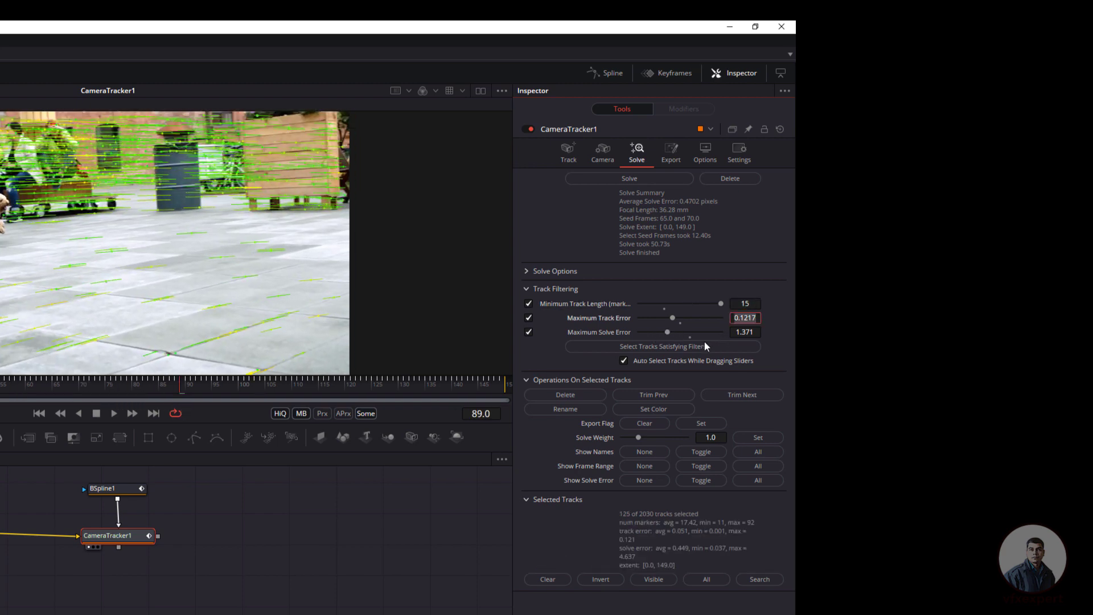
drag(671, 317, 668, 320)
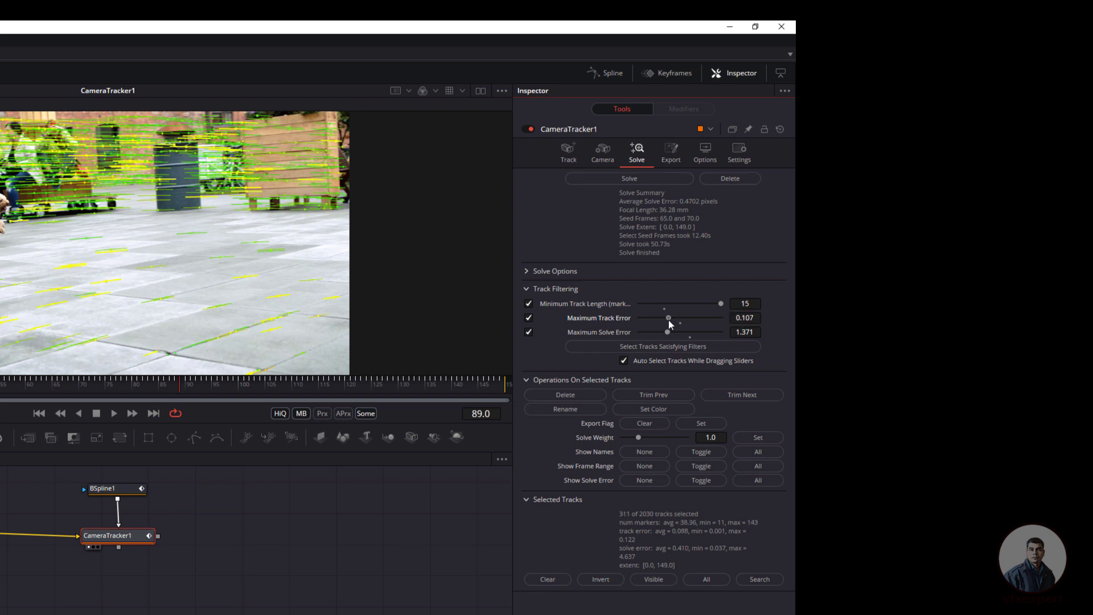
click(585, 397)
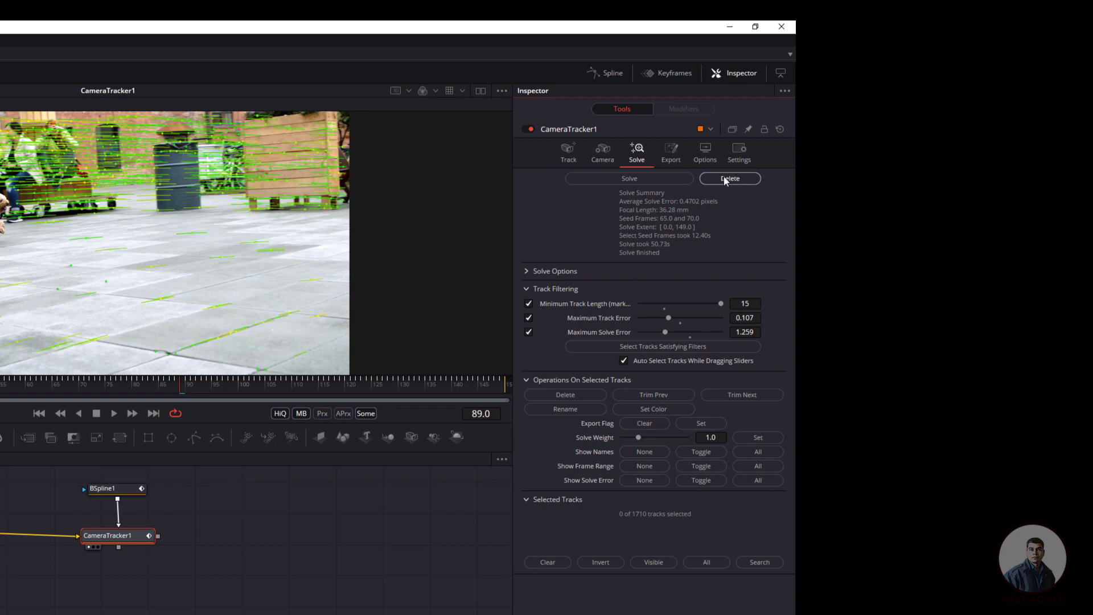
Step: Re-solve the camera with the remaining tracks and play back the footage to review how they follow the scene
click(639, 180)
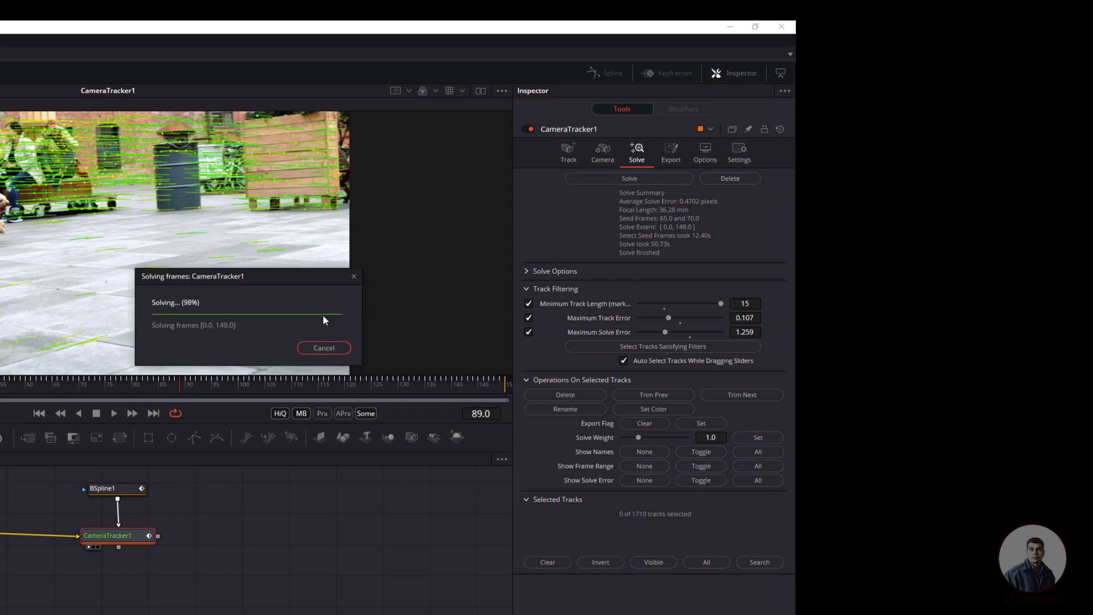
key(space)
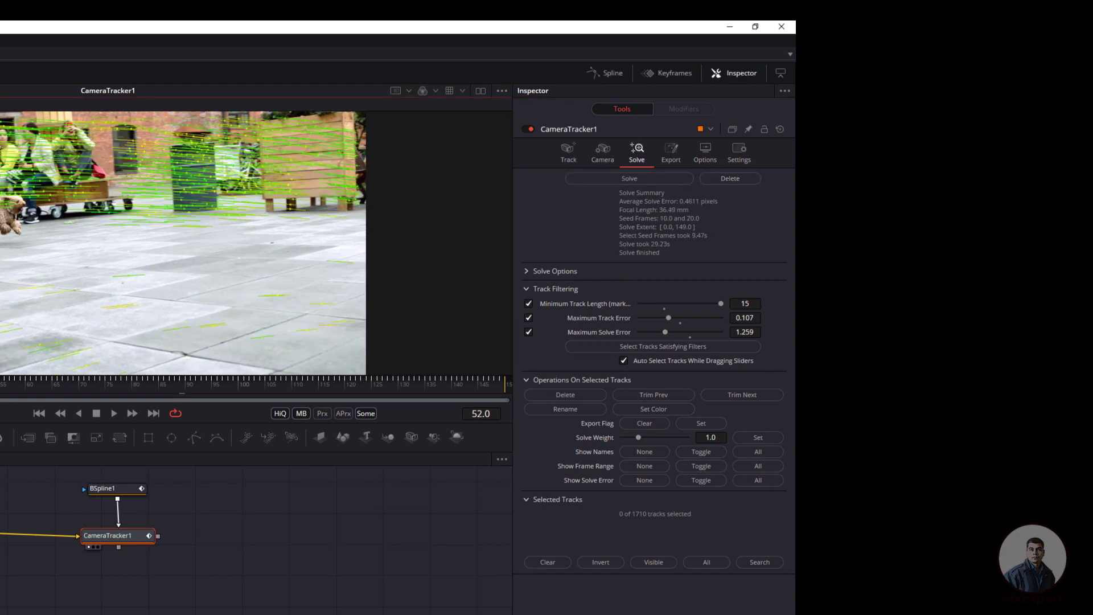
click(114, 415)
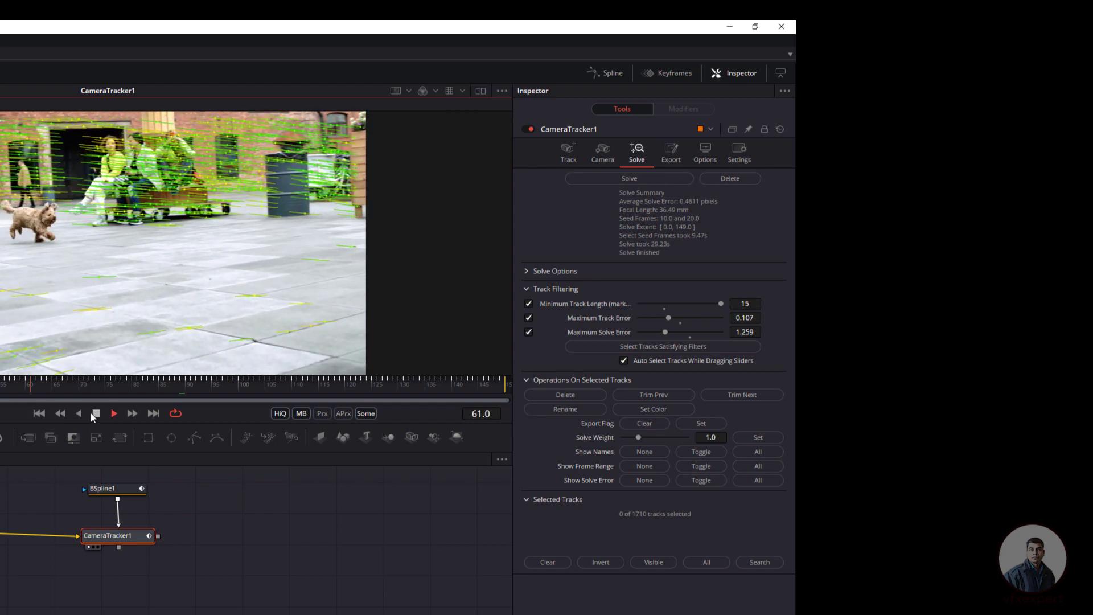
click(93, 412)
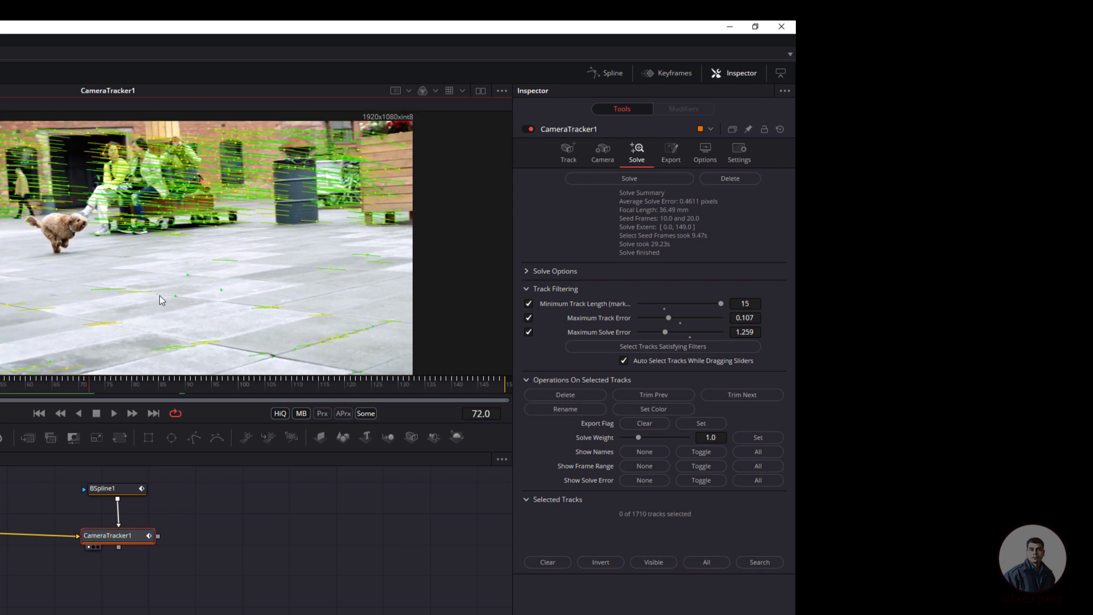
Step: Delete the stray tracks on the pavement in the lower part of the footage and solve the camera again
scroll(110, 299, up, 3)
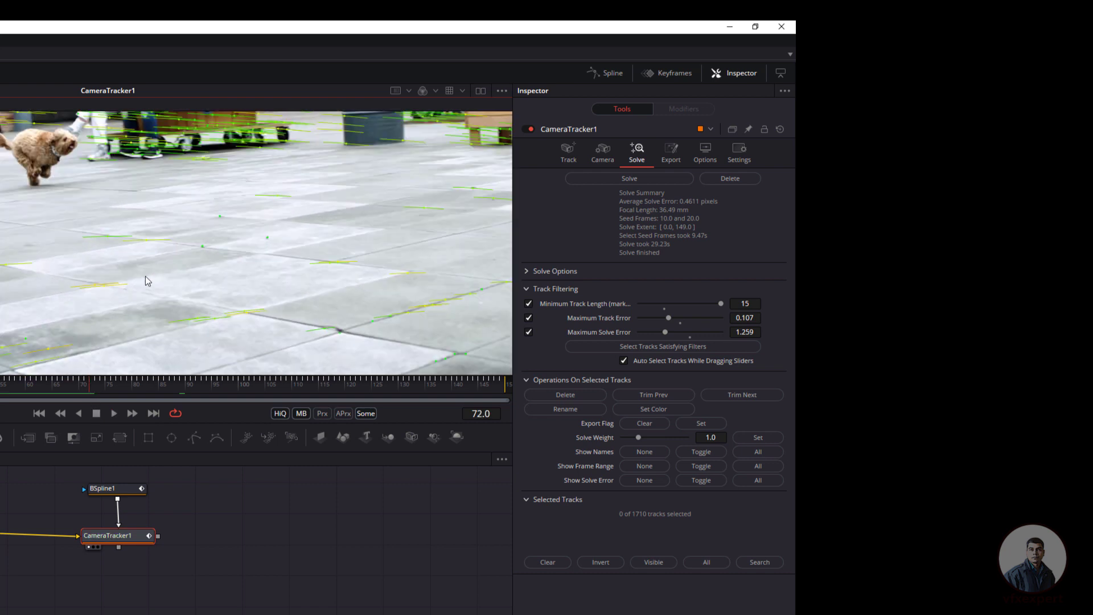
drag(145, 271, 60, 302)
key(Delete)
scroll(134, 308, down, 3)
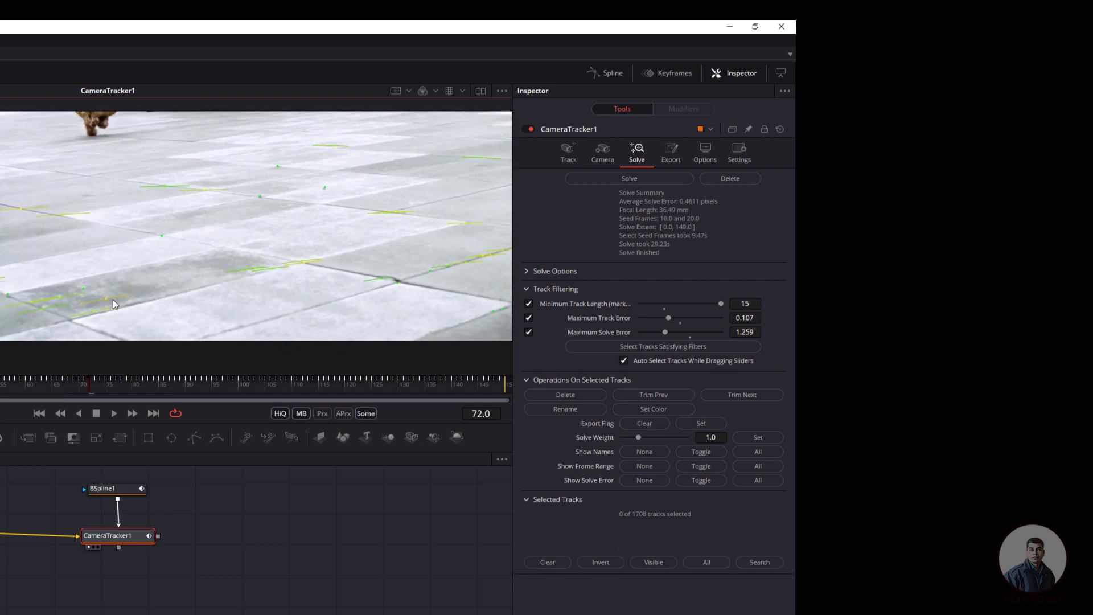
click(108, 298)
key(Delete)
scroll(46, 299, down, 2)
scroll(98, 275, up, 1)
scroll(98, 276, right, 1)
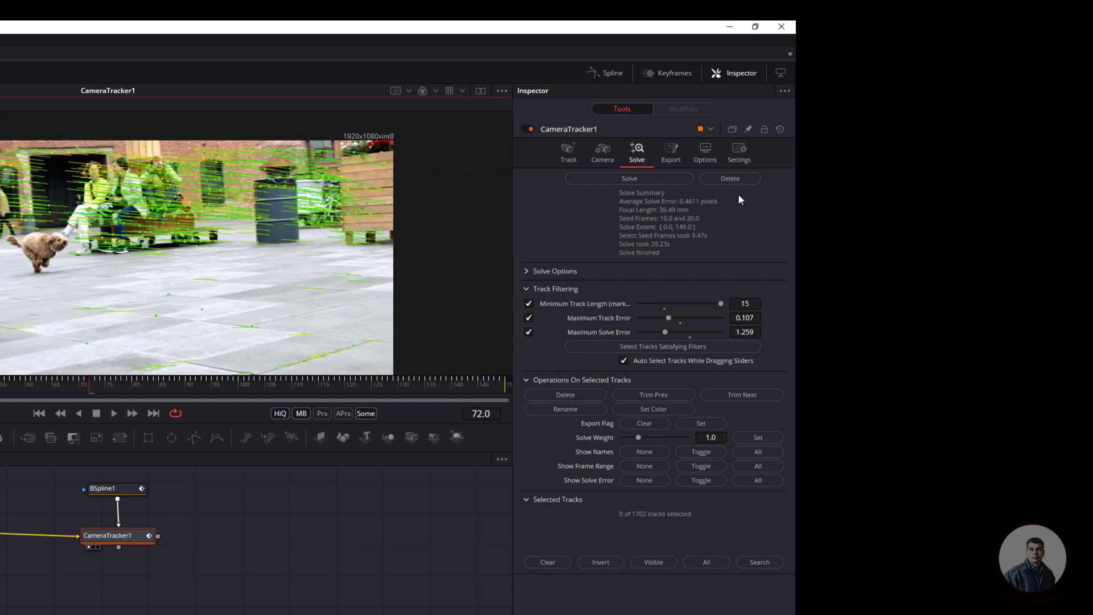
click(645, 178)
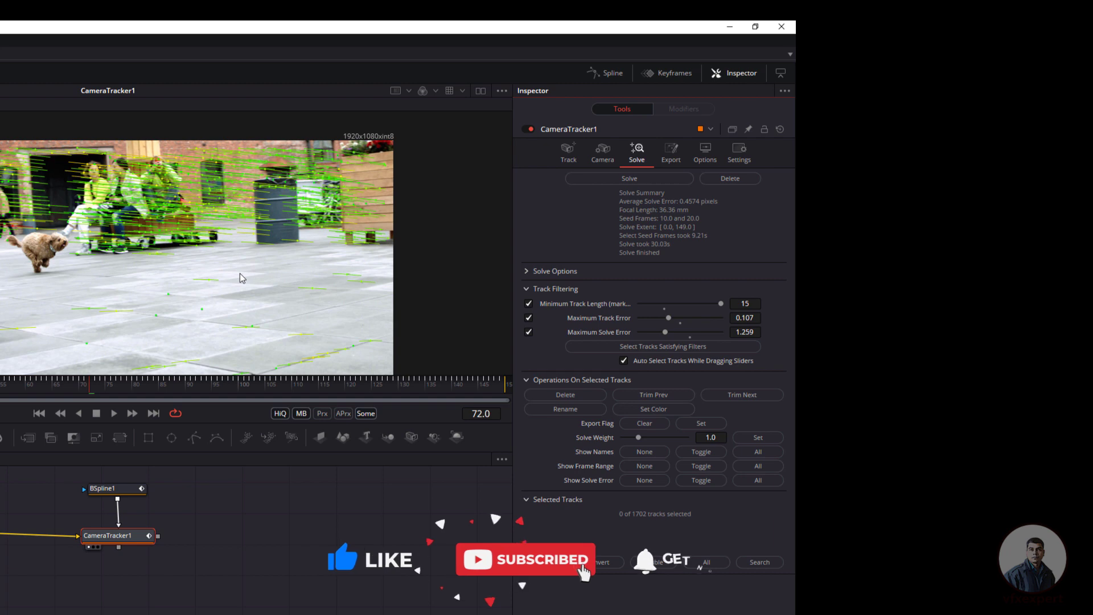
Step: Review the solved tracks at frame 59 and open the 3D Scene Transform settings for the camera tracker's export
scroll(241, 273, down, 2)
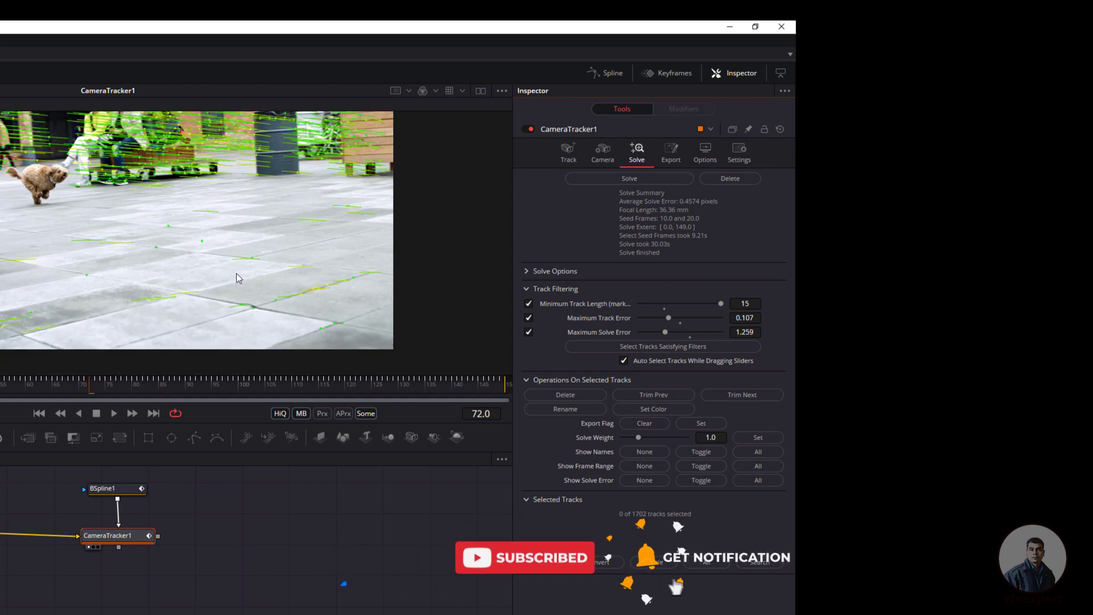
drag(103, 380, 20, 380)
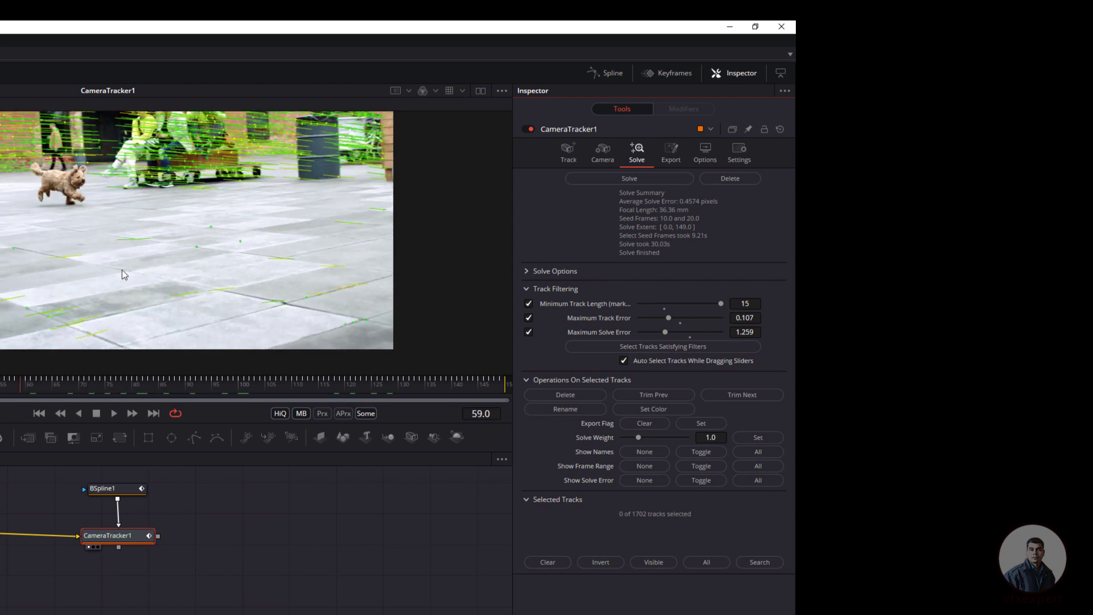
scroll(122, 270, up, 2)
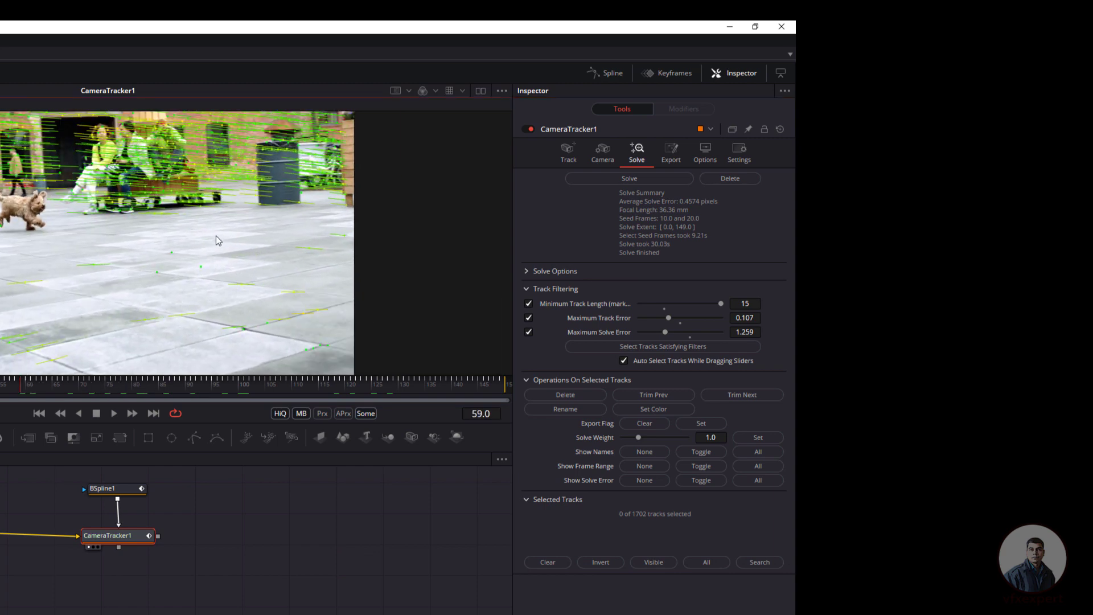
click(673, 153)
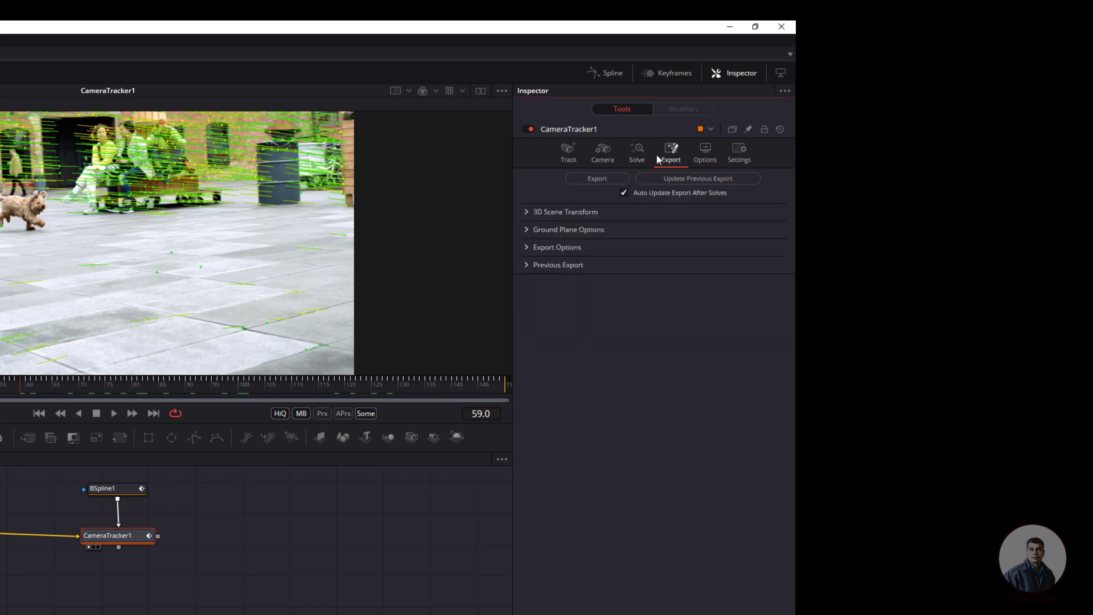
click(525, 212)
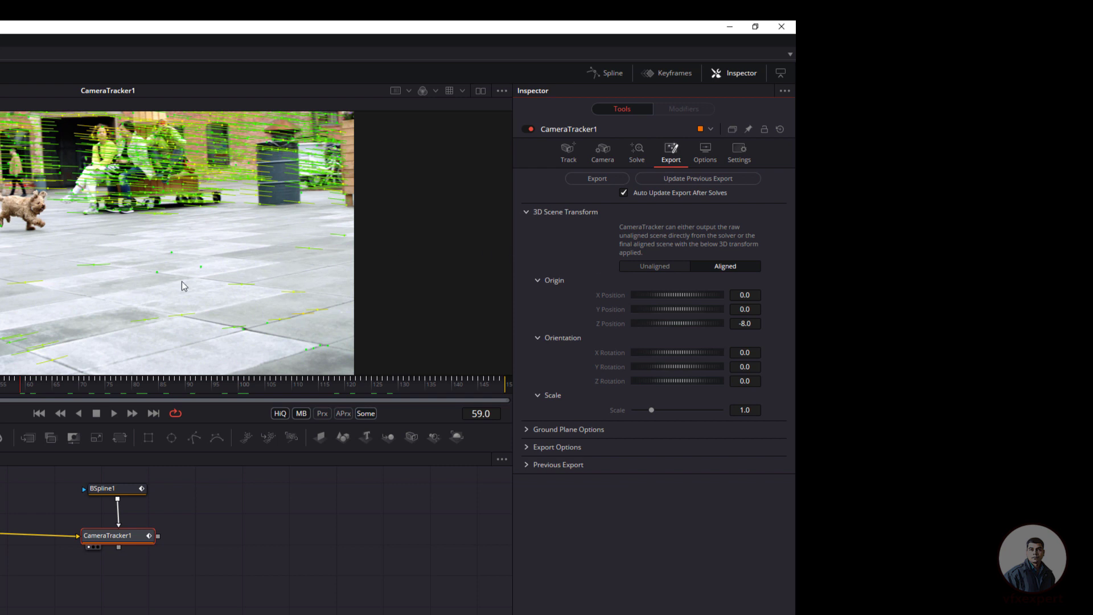
Step: At frame 75, switch the 3D scene transform to Unaligned and set the origin from a selected pavement track
drag(86, 388, 107, 405)
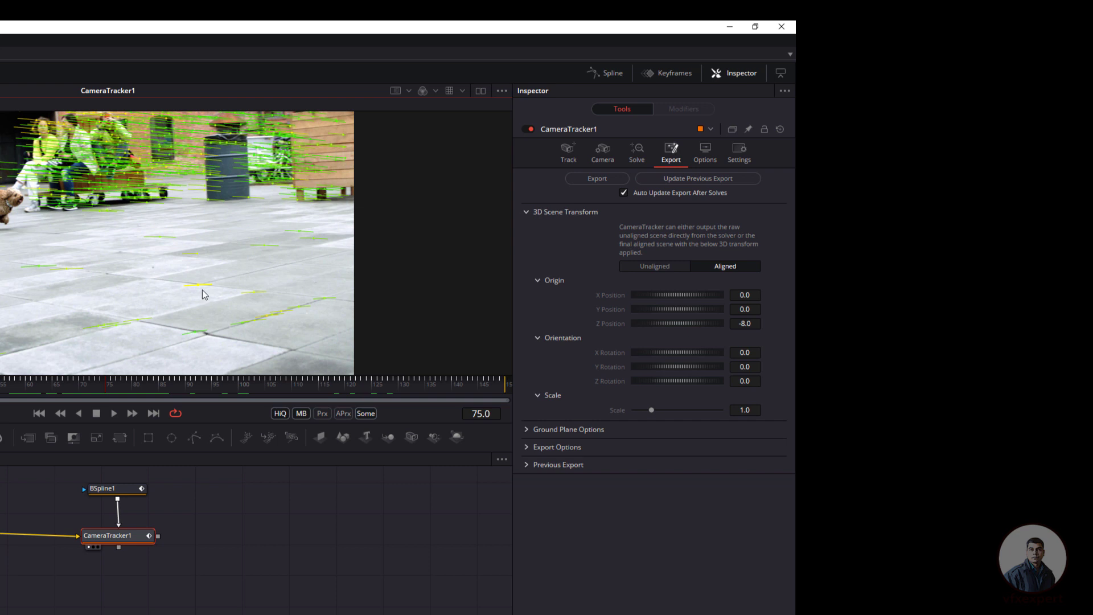
mouse_move(199, 291)
click(647, 265)
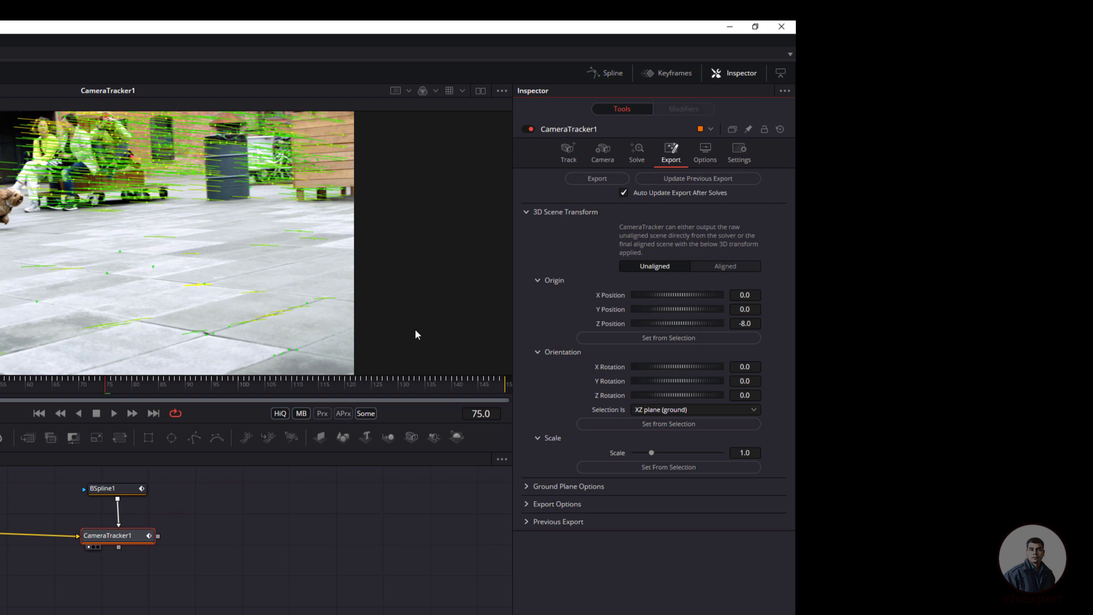
click(674, 340)
Step: Select the tracks across the pavement, set the orientation from them as XZ plane (ground), and switch the scene transform to Aligned
drag(70, 291, 111, 268)
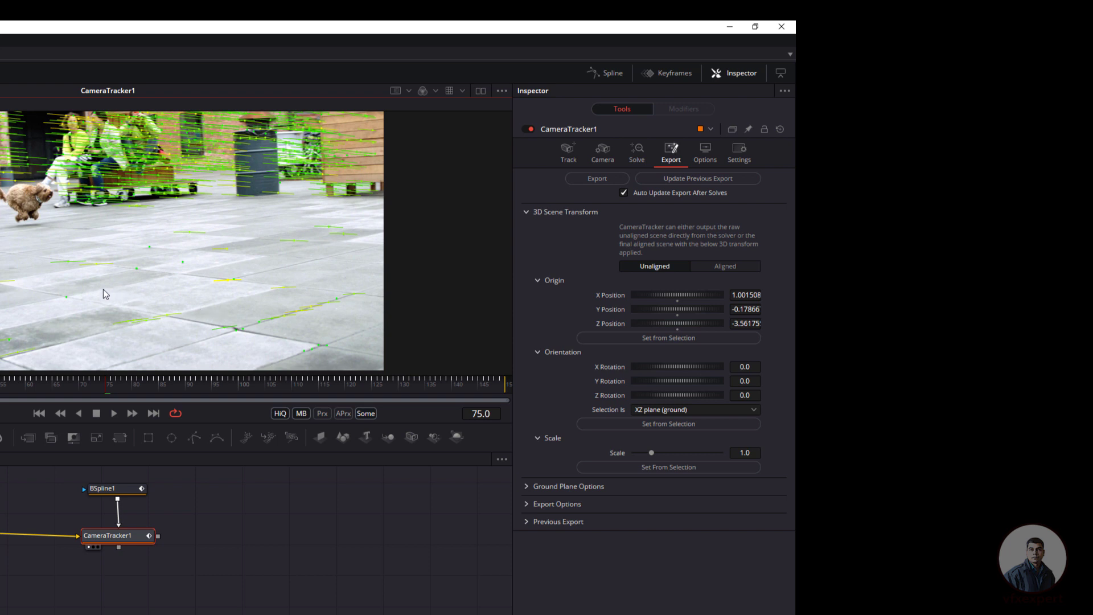
drag(2, 253, 241, 342)
click(654, 424)
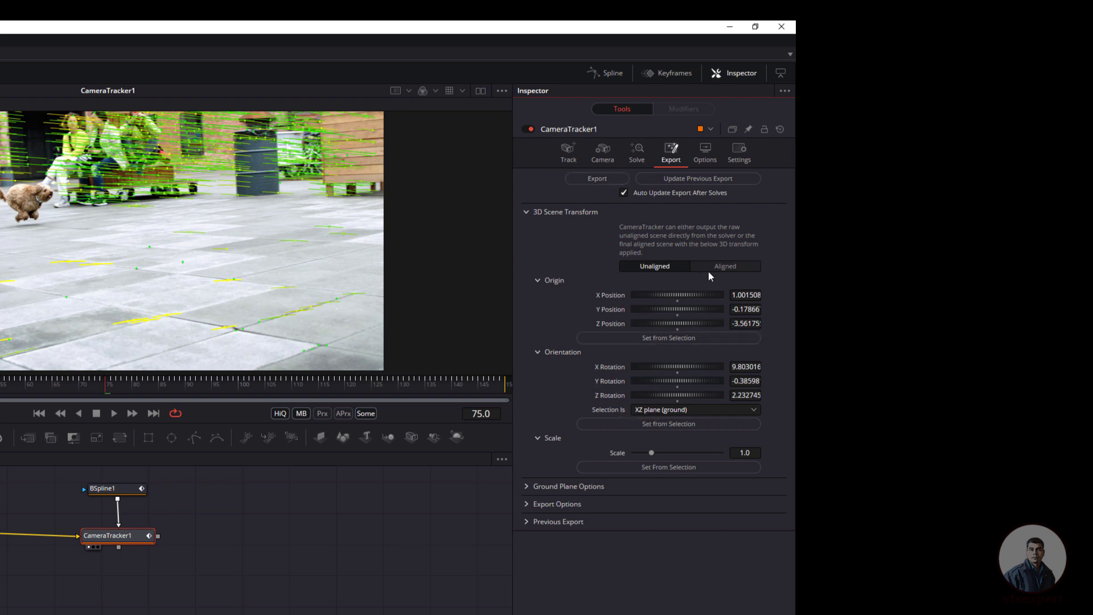
click(723, 266)
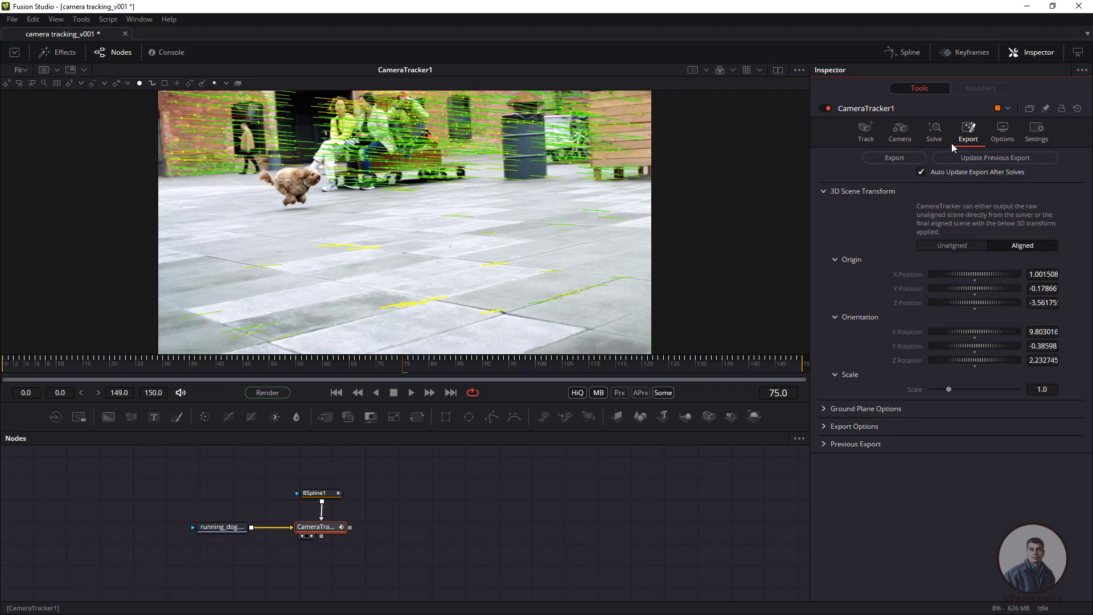
Step: Export the solved 3D scene and move the exported nodes to the free area beyond the CameraTracker1 node
click(904, 158)
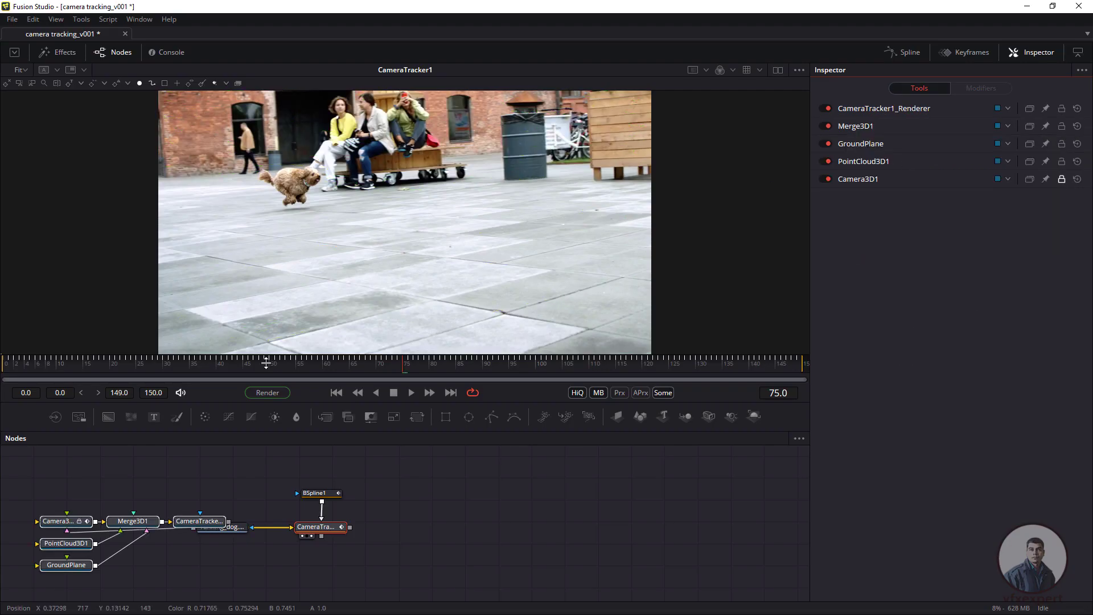
drag(190, 518, 625, 514)
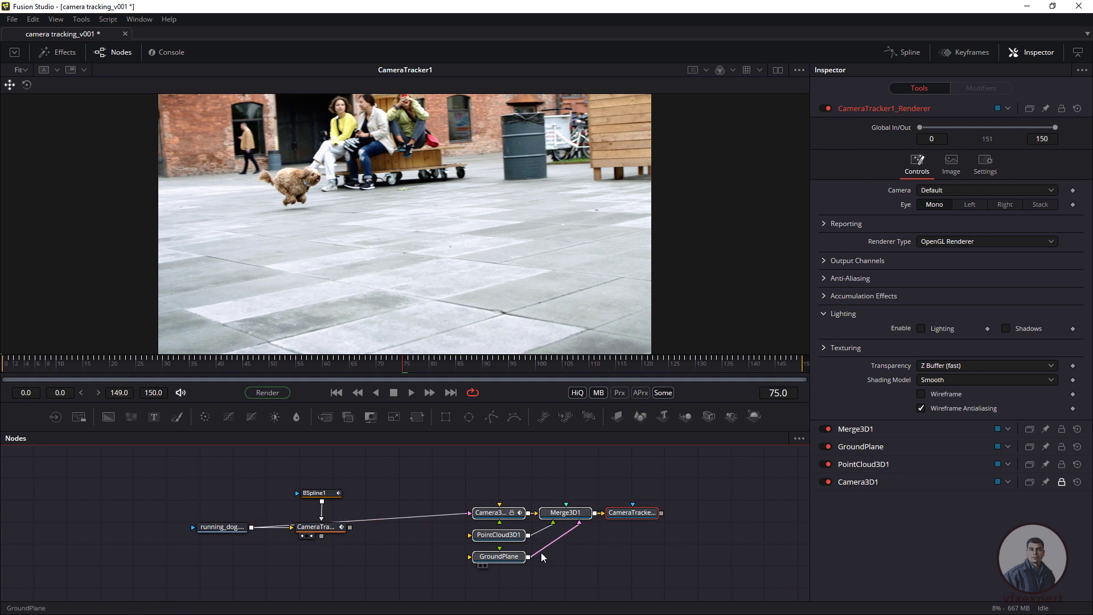
Step: Look through the exported Camera3D1, PointCloud3D1, GroundPlane, Merge3D1 and renderer nodes and their settings
click(495, 515)
click(496, 535)
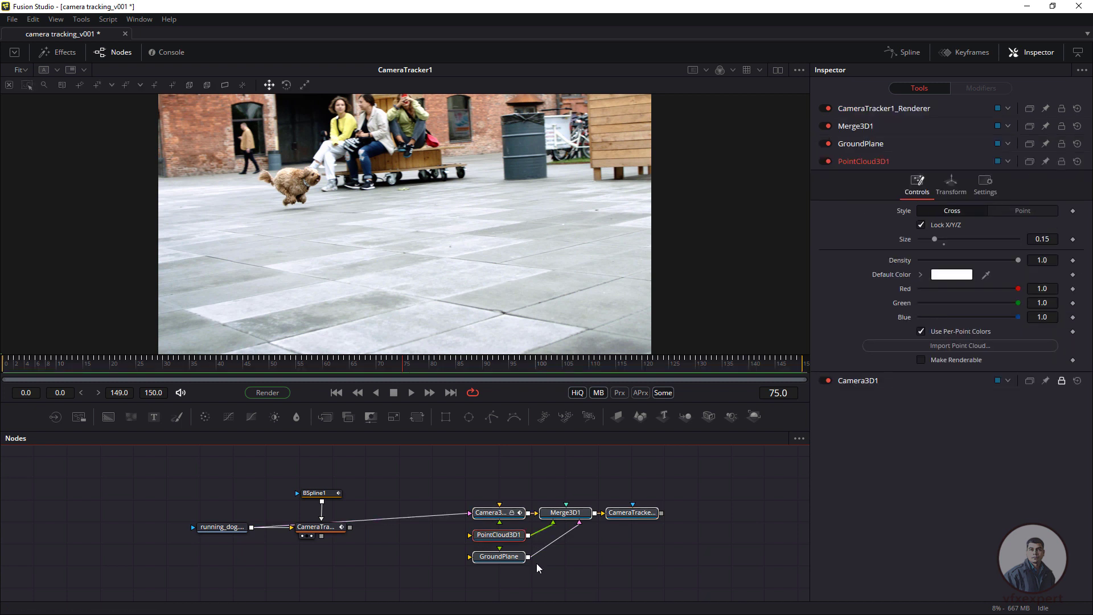
click(515, 556)
click(575, 515)
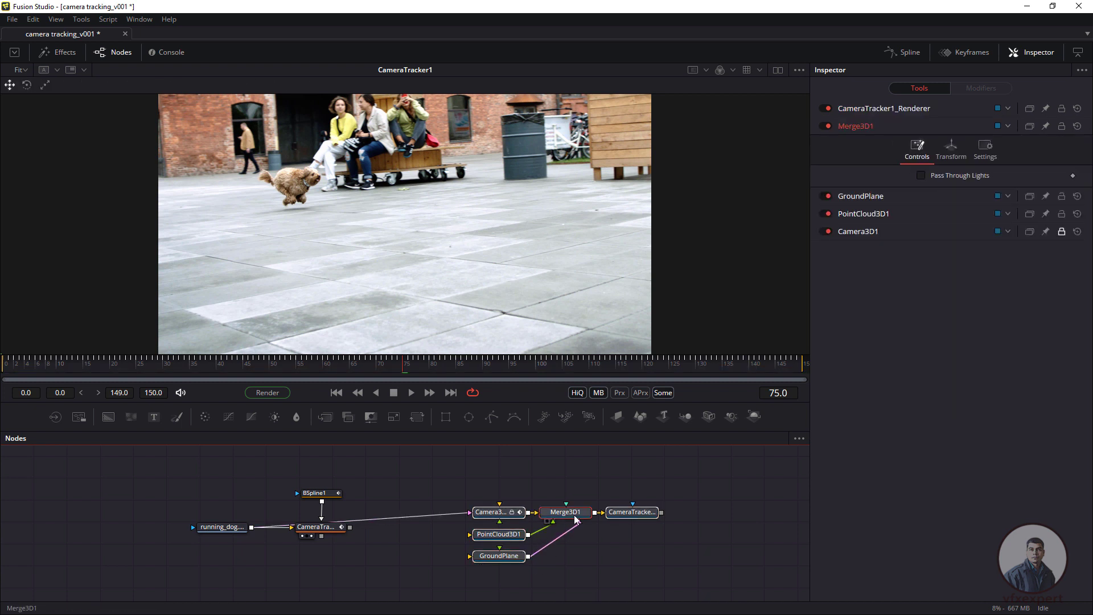
click(636, 515)
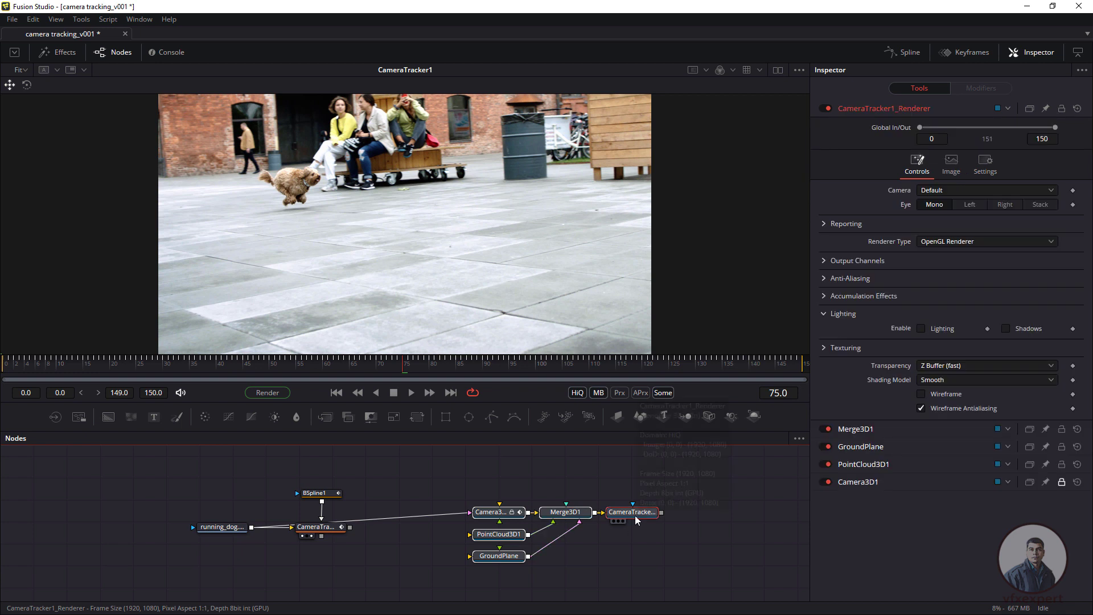
Step: Display Merge3D1 in the viewer and examine the point cloud, ground plane and camera in perspective
click(575, 516)
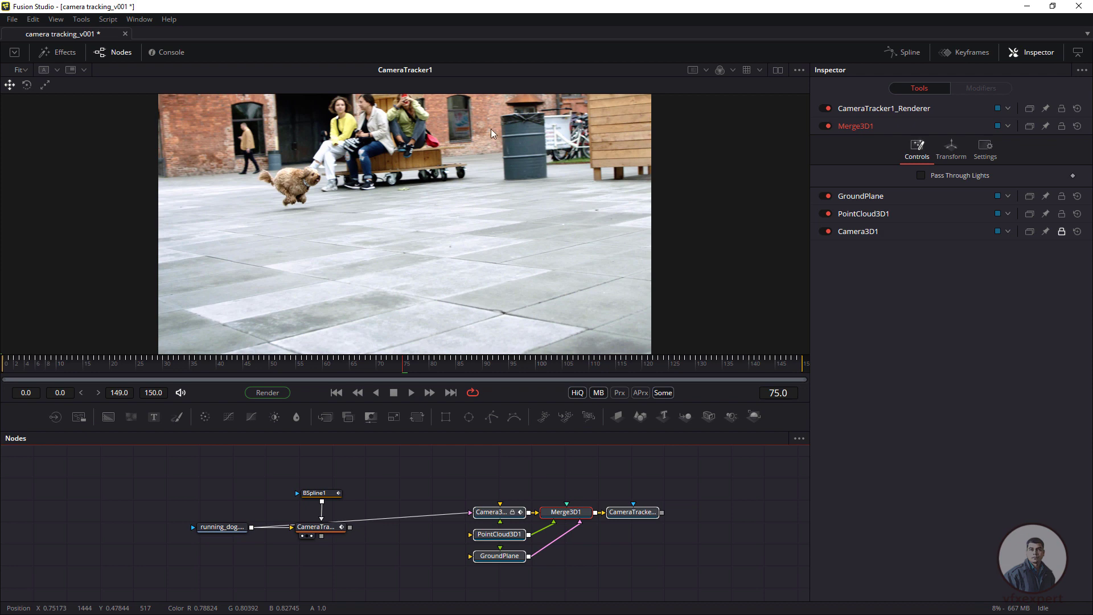
drag(566, 512, 454, 176)
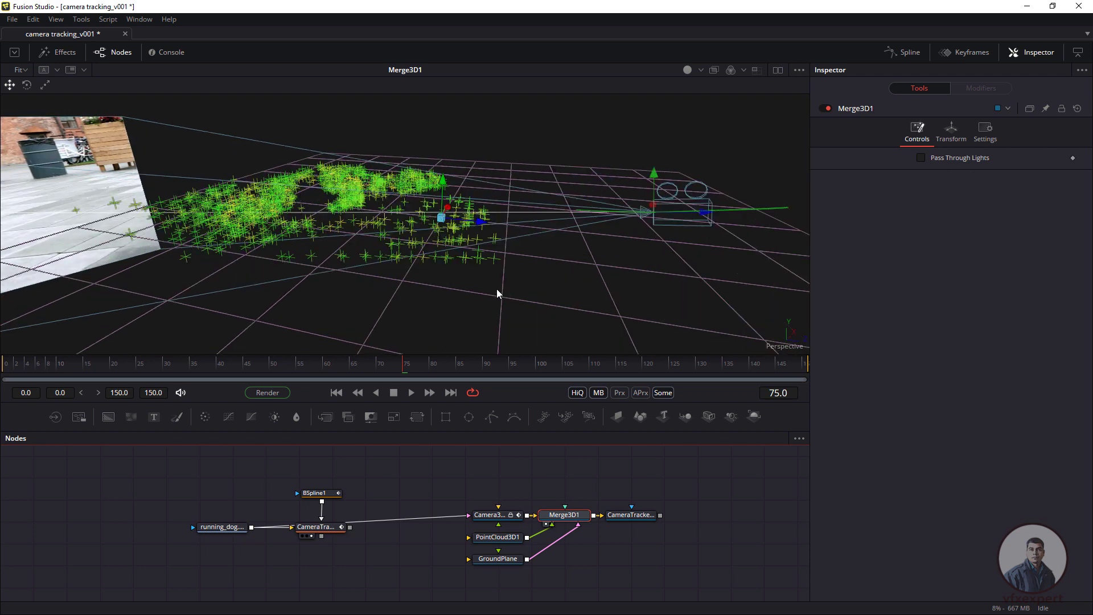
scroll(497, 294, up, 3)
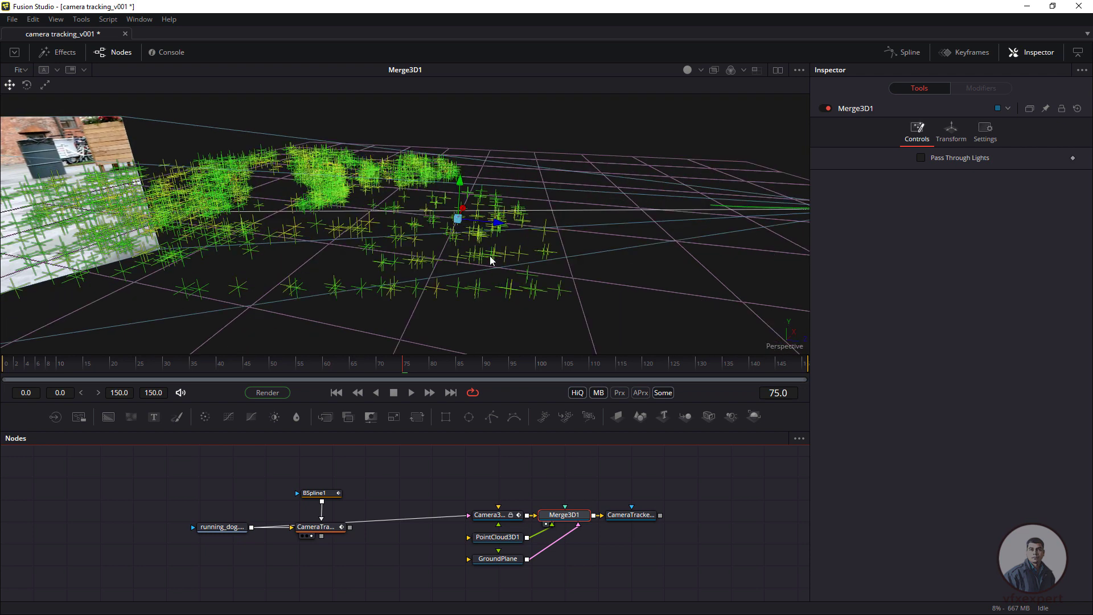
drag(622, 312, 572, 278)
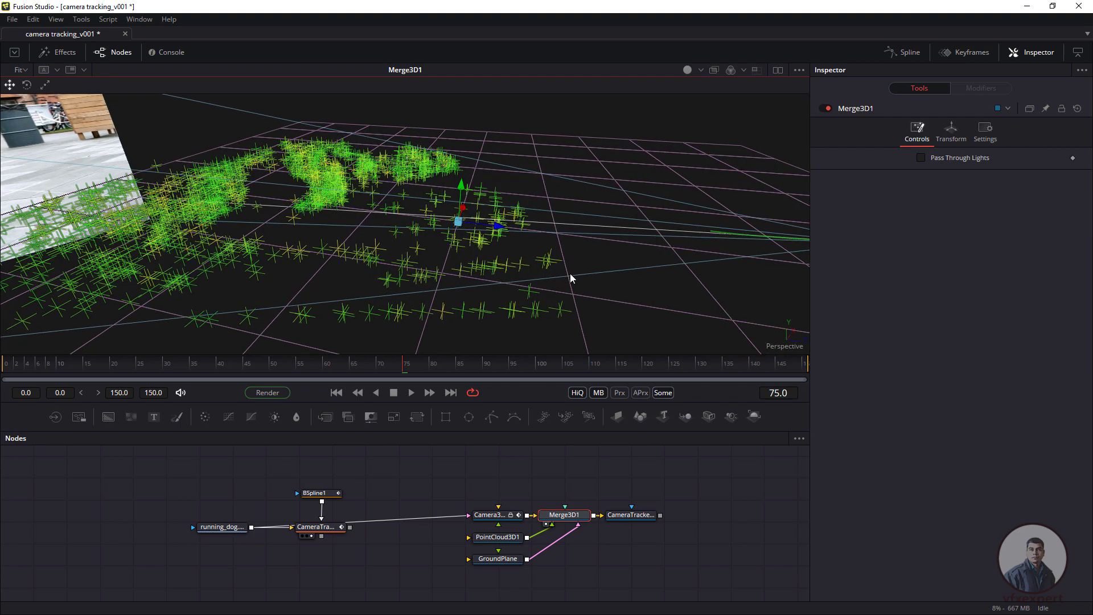
drag(603, 318, 344, 270)
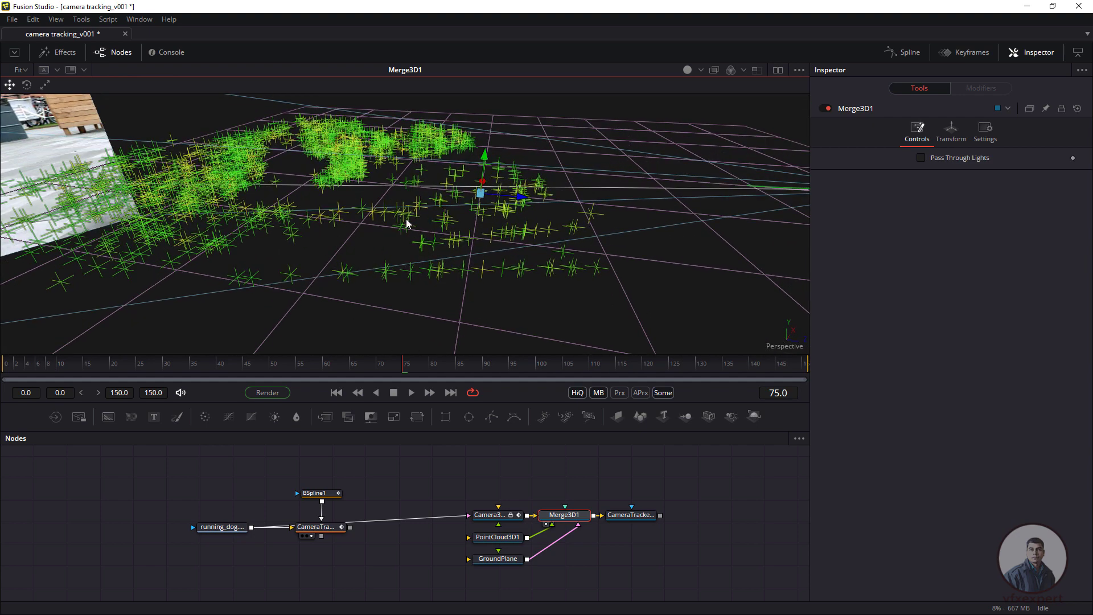
Step: Switch the 3D viewer from Perspective to the Camera3D1 view
right_click(381, 248)
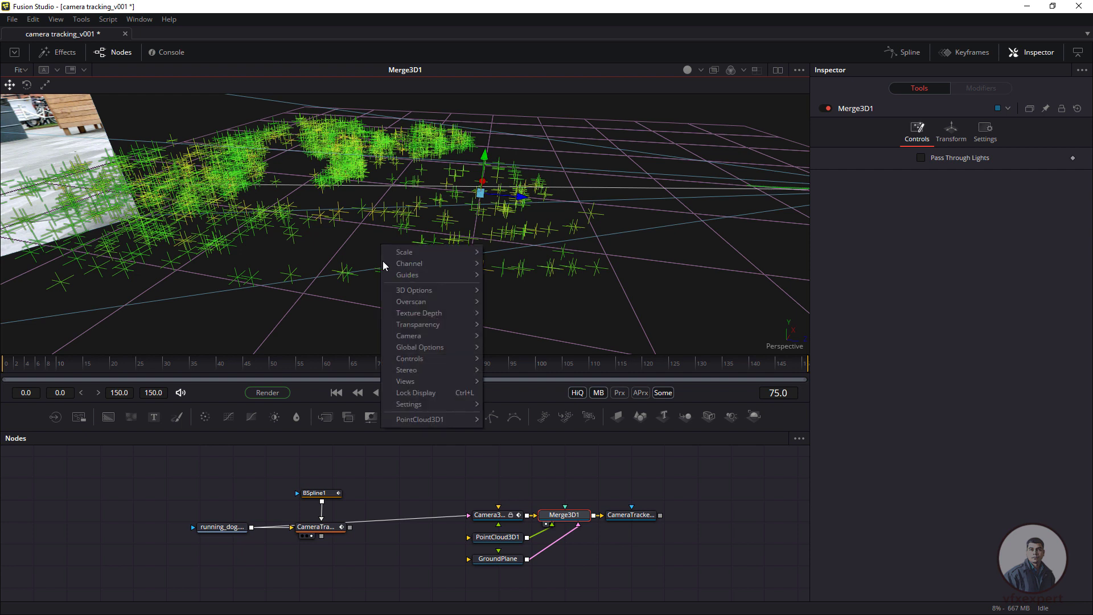
mouse_move(421, 336)
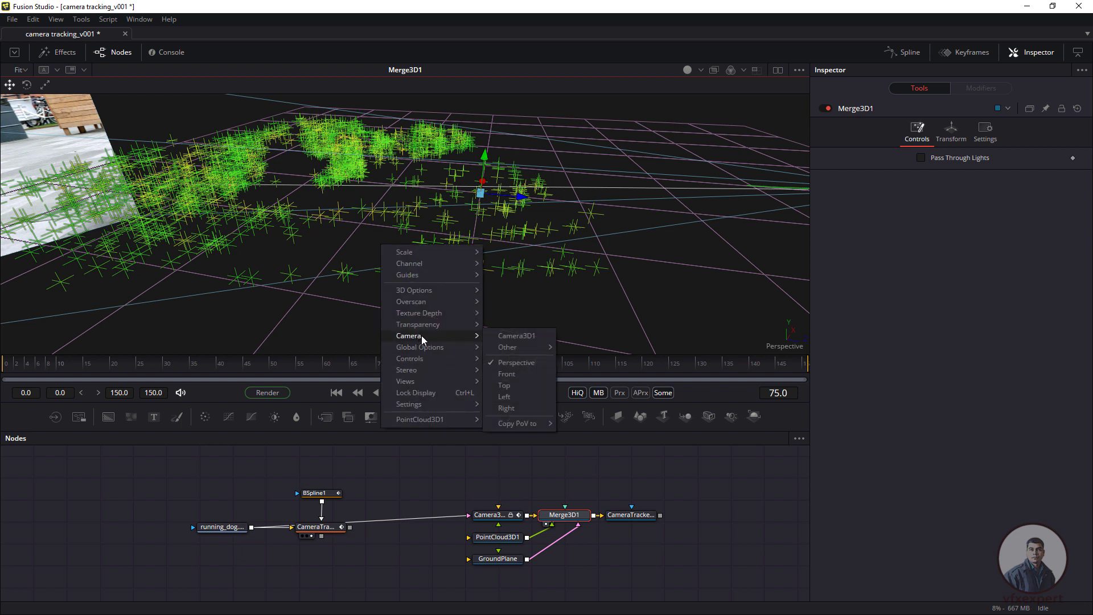
click(536, 338)
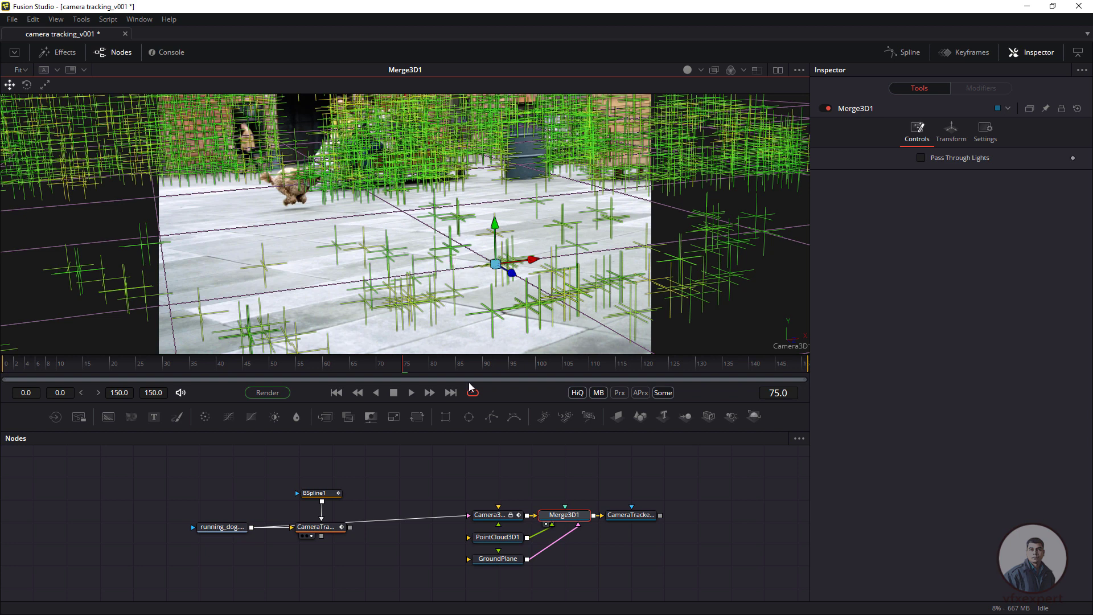
Step: Shrink the crosses of PointCloud3D1 to small markers so the footage shows through
click(508, 542)
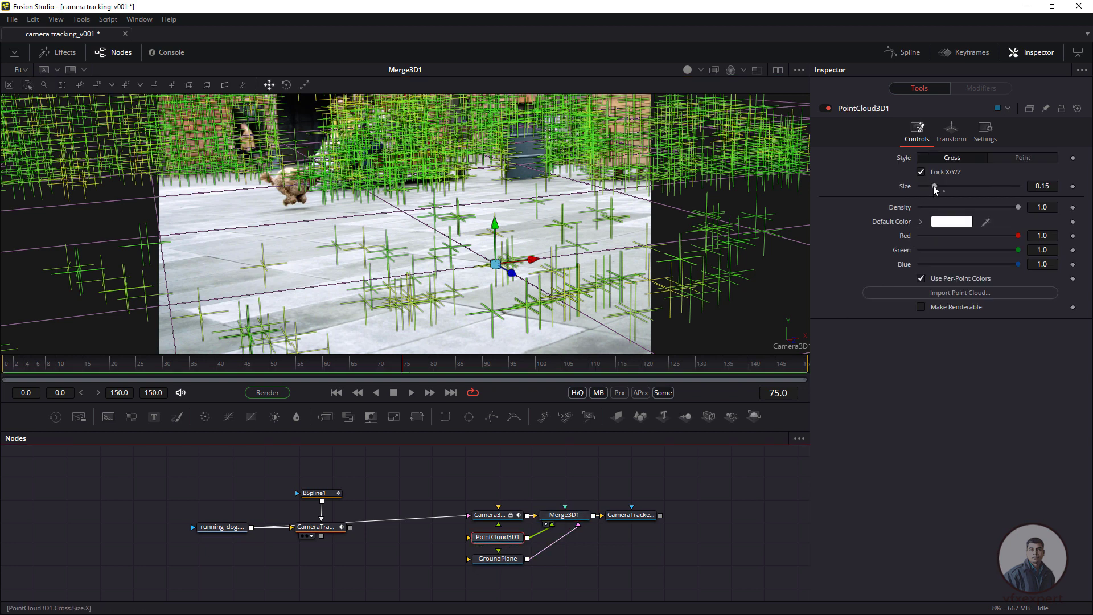
drag(926, 192, 925, 190)
Step: Change the GroundPlane's diffuse material color to orange with red 1.0, green 0.333333 and blue 0.0
click(501, 294)
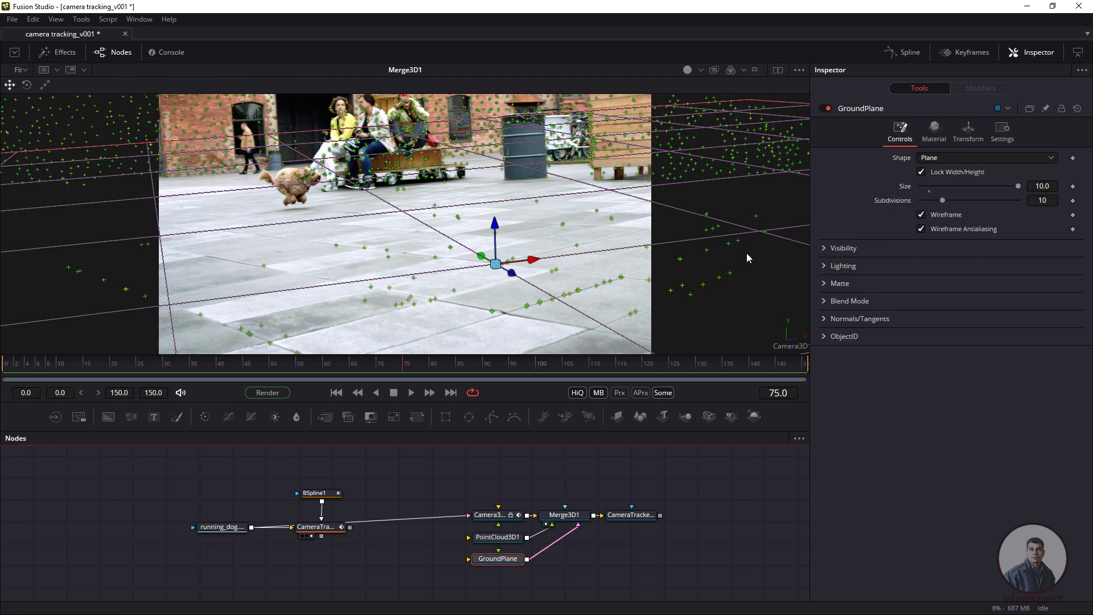
click(934, 130)
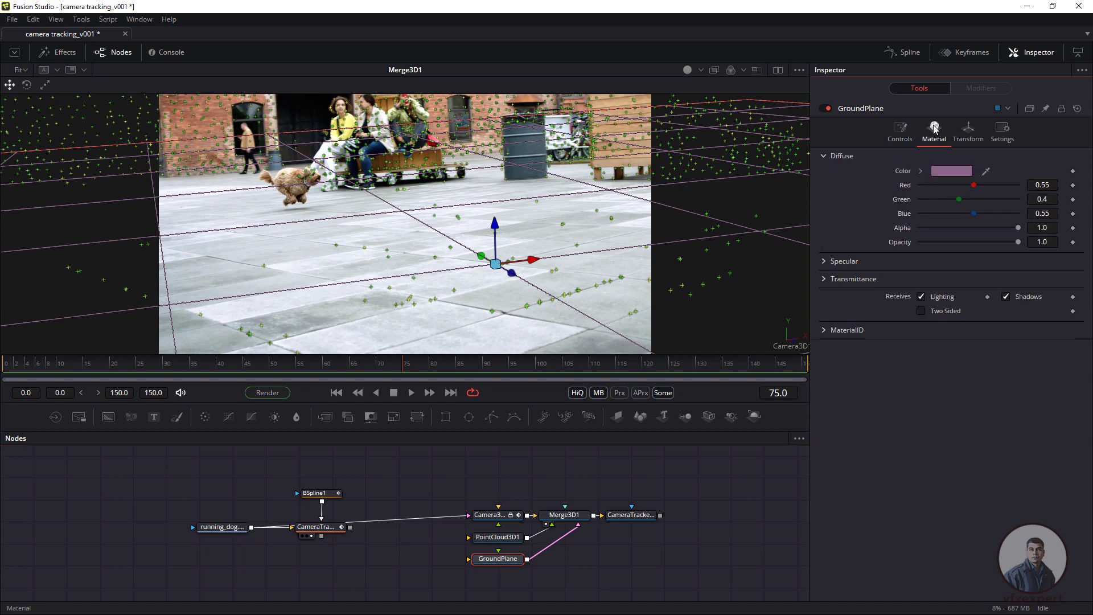
click(955, 172)
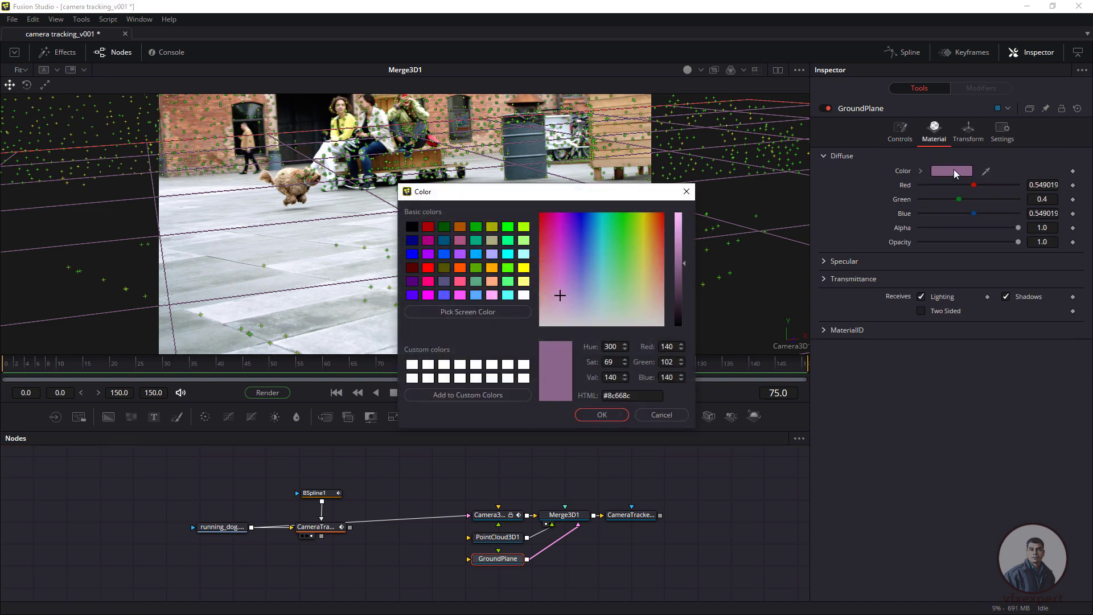
click(460, 268)
click(599, 414)
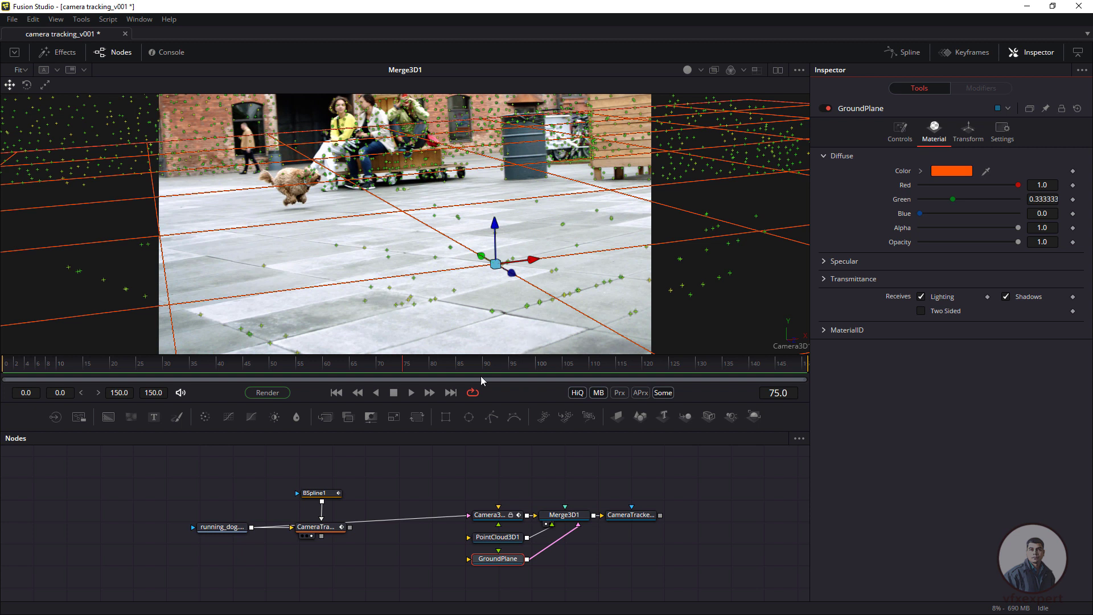
Step: Switch CameraTracker1's export scene transform back to Unaligned and set the Y rotation to 26.0
click(332, 533)
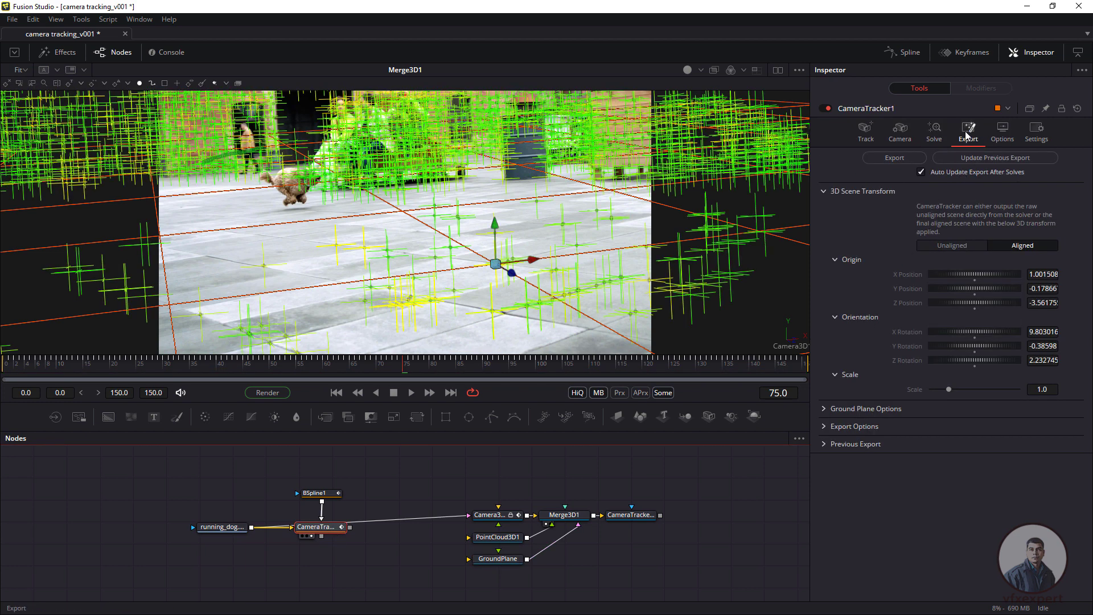
click(952, 246)
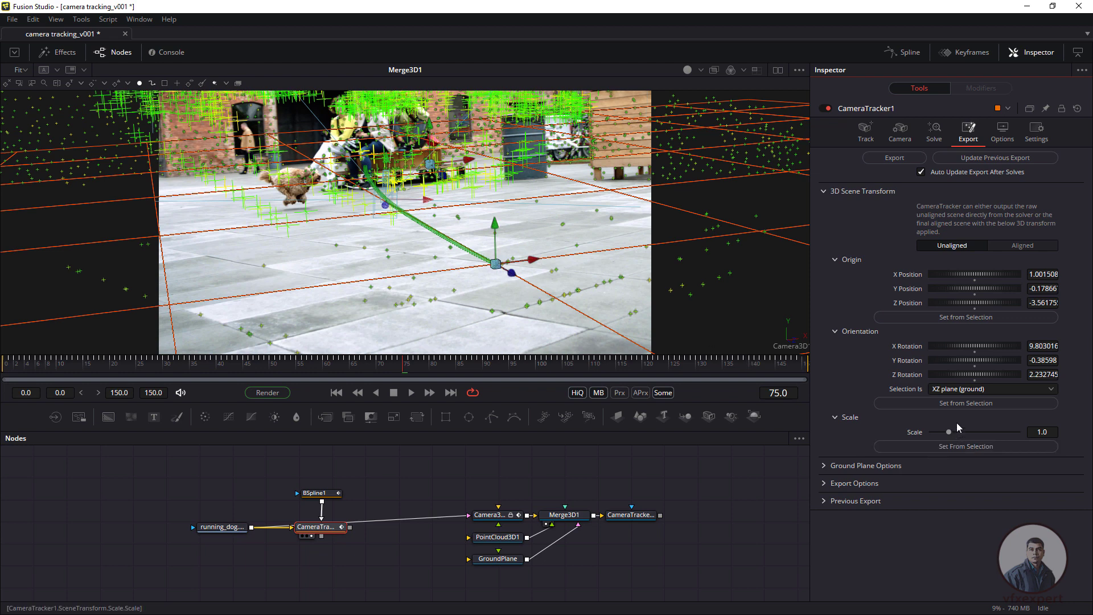
drag(964, 357, 971, 360)
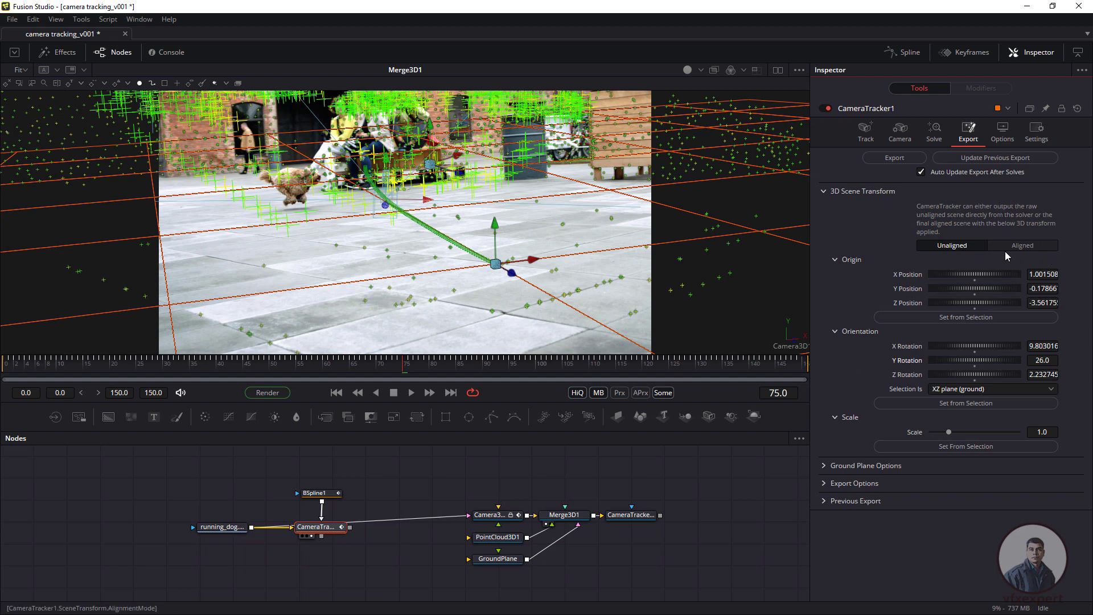
Step: Switch CameraTracker1's export scene transform to Aligned and update the previously exported 3D scene
click(1024, 246)
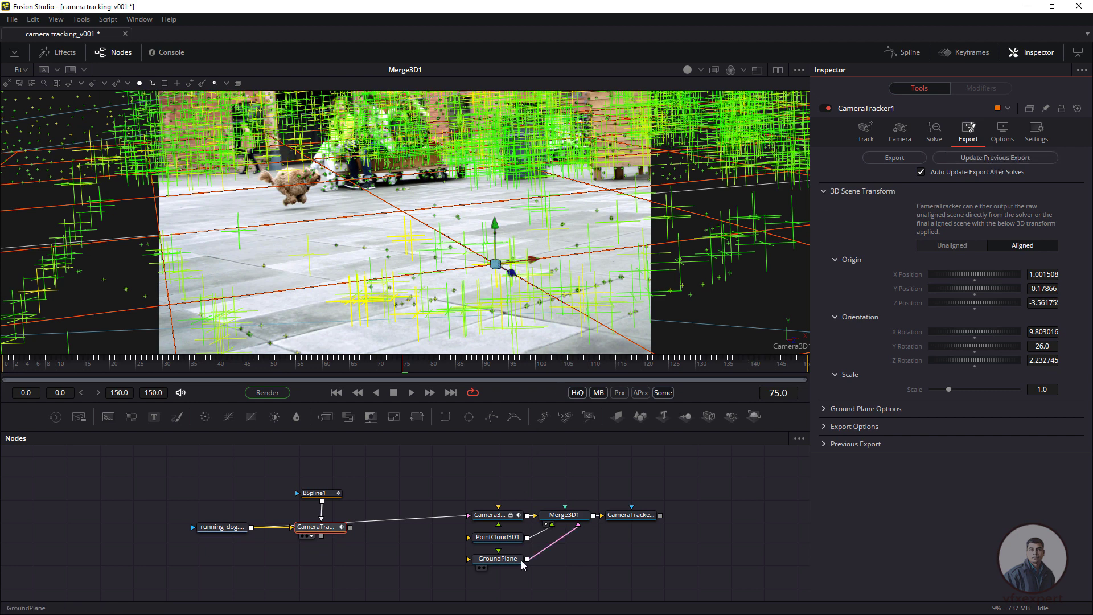
drag(457, 472, 671, 593)
drag(439, 471, 661, 585)
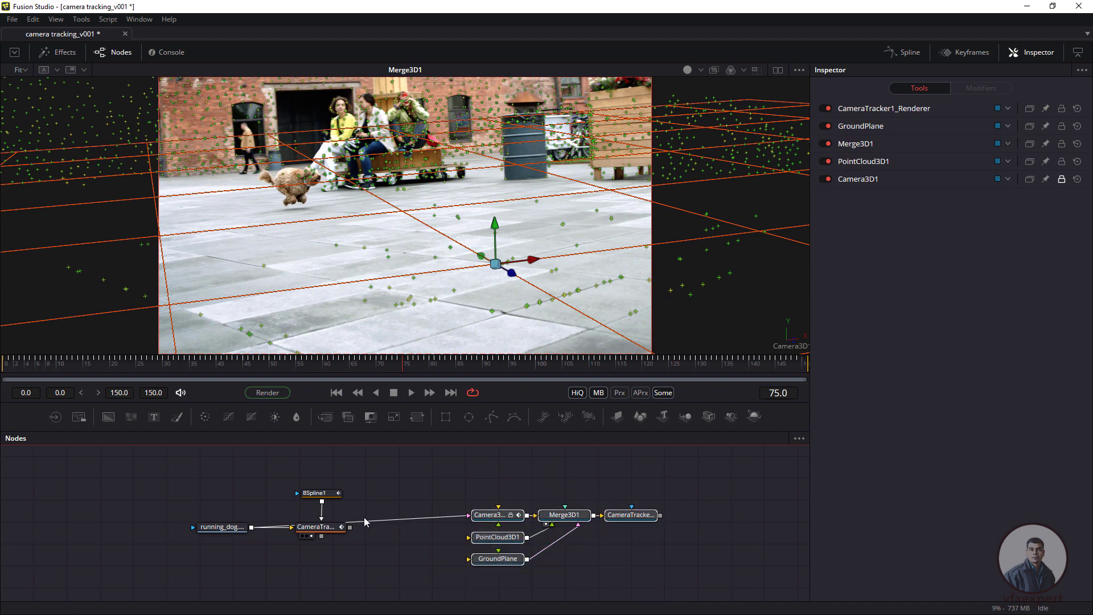
click(316, 527)
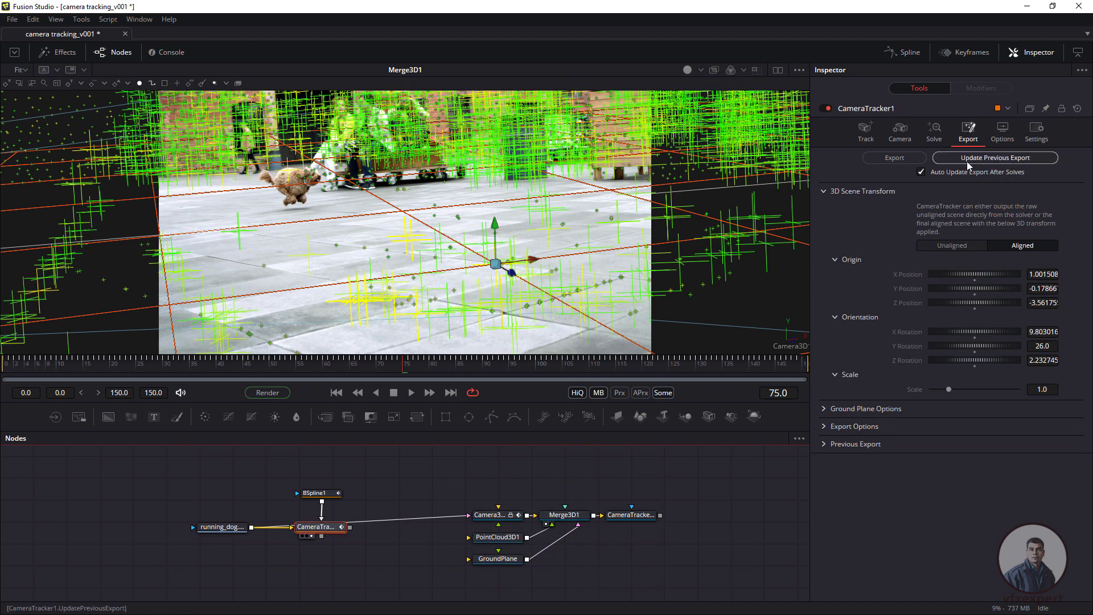
click(1002, 160)
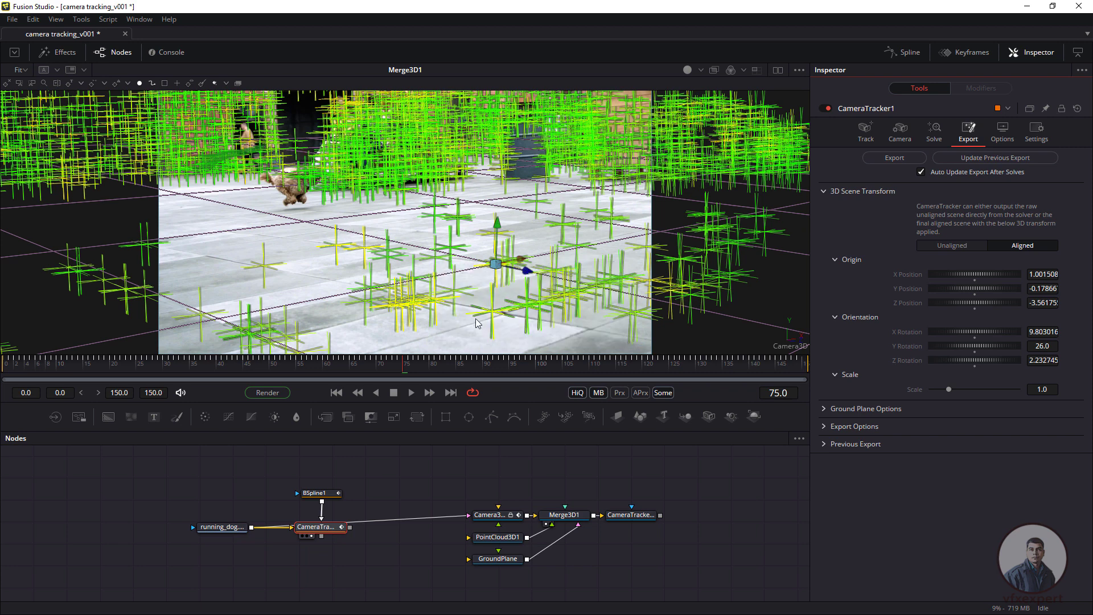
Step: Disable the PointCloud3D1 node so only the ground plane overlays the footage
click(511, 538)
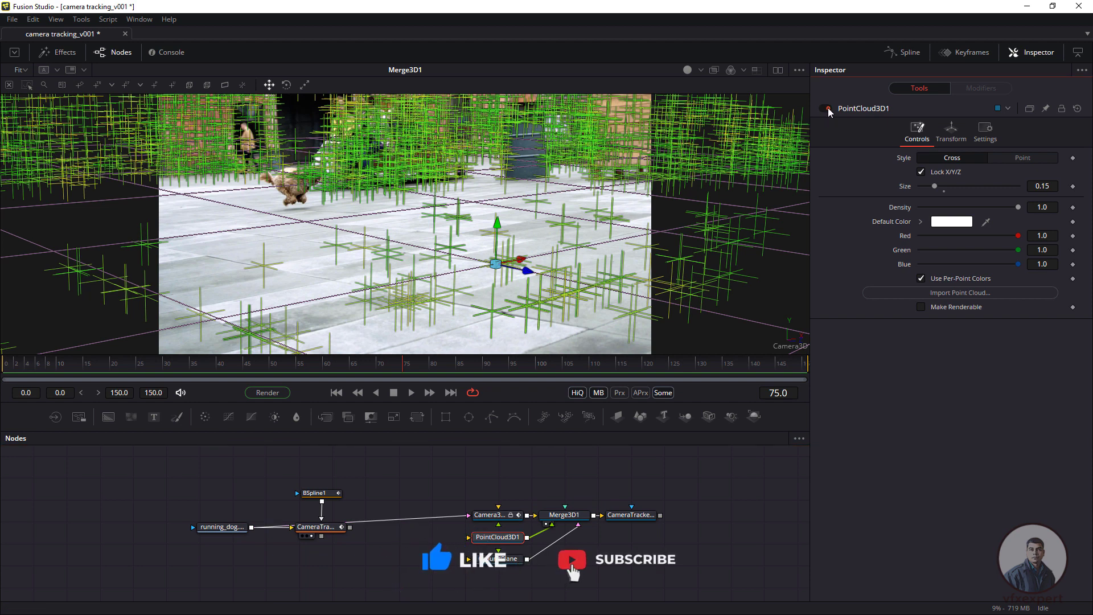
key(ctrl+p)
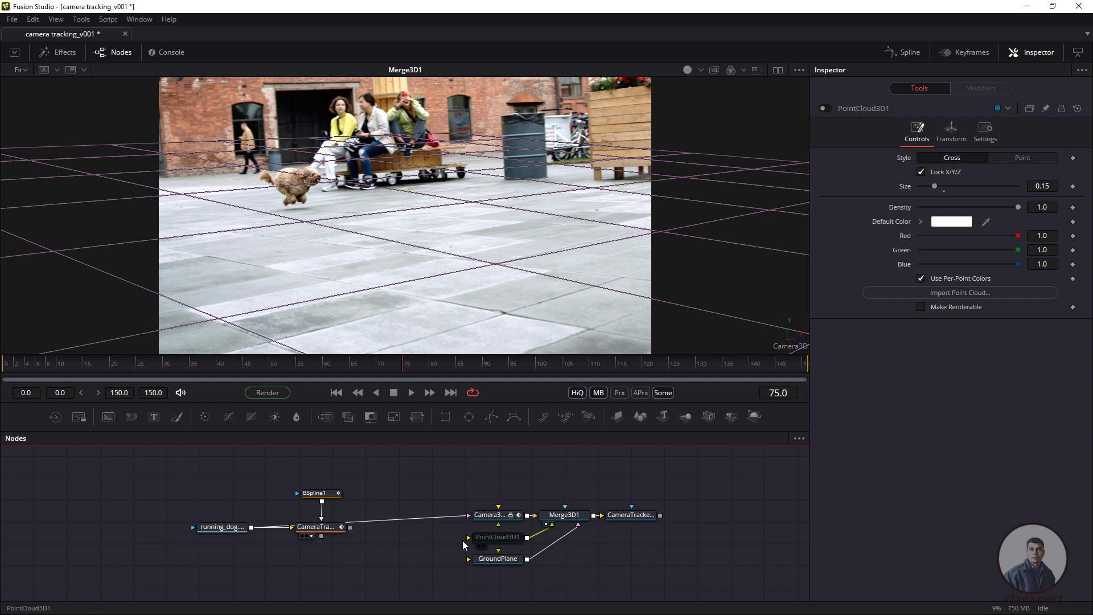
Step: Set CameraTracker1's unaligned Y rotation to 28.2, return the scene transform to Aligned and update the previous export
click(316, 527)
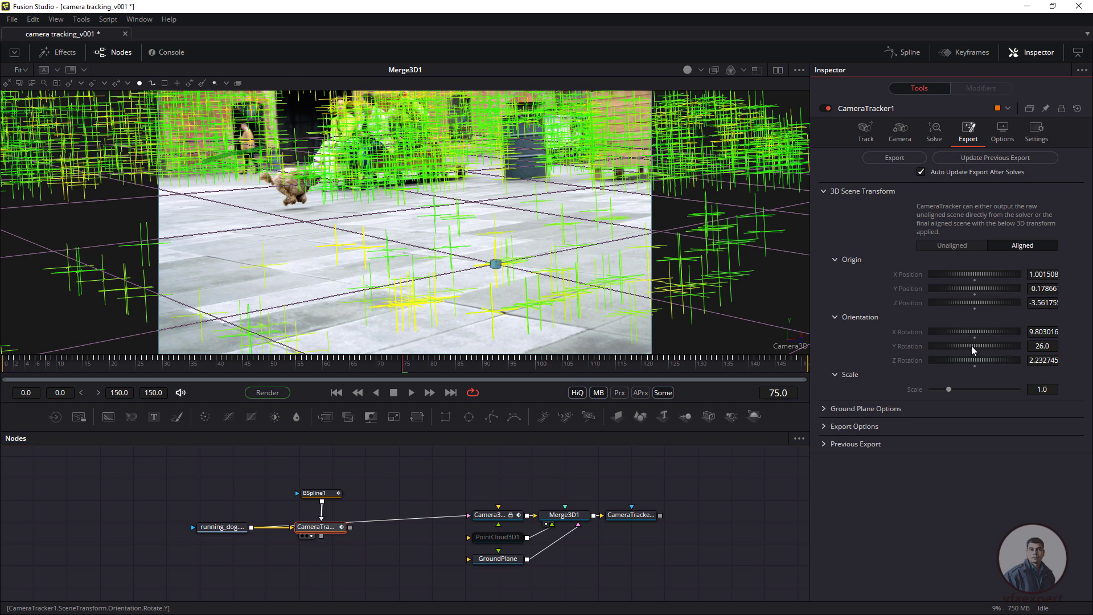
click(974, 246)
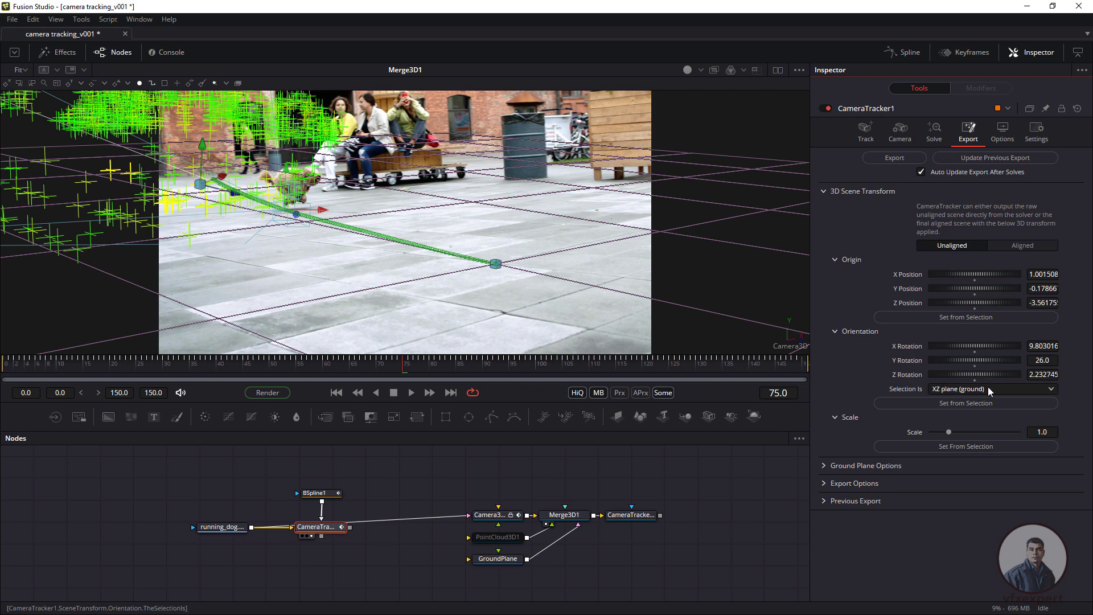
drag(973, 365, 979, 364)
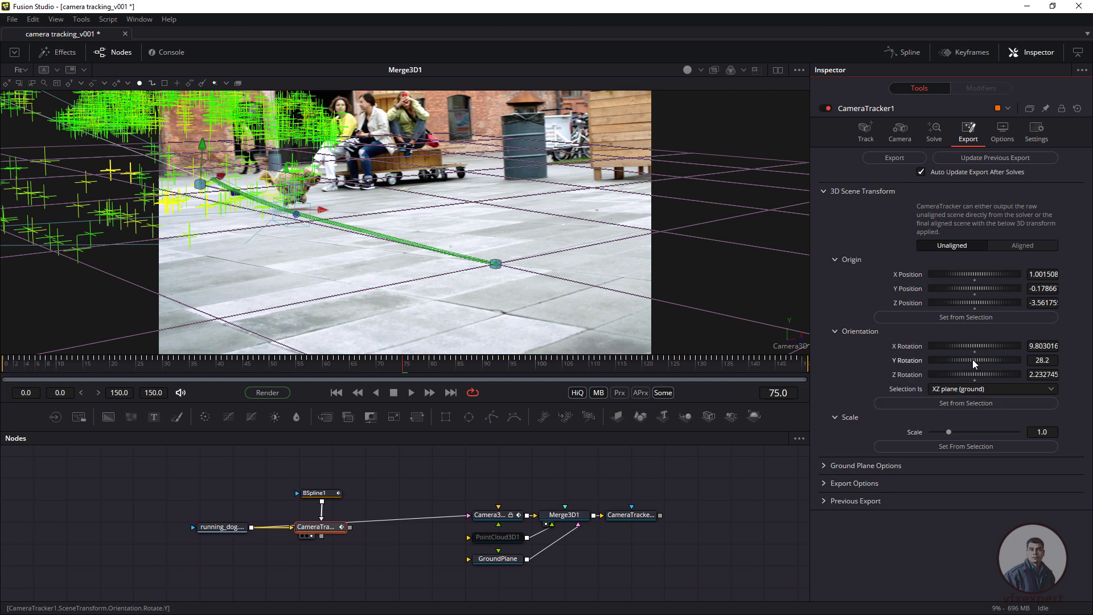
click(1023, 246)
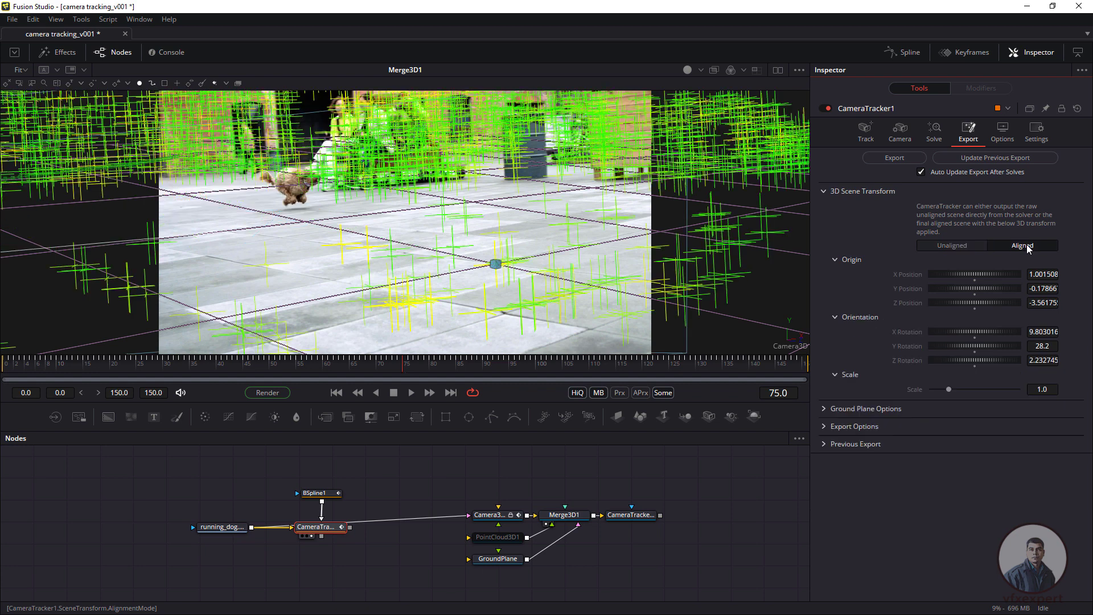
click(991, 160)
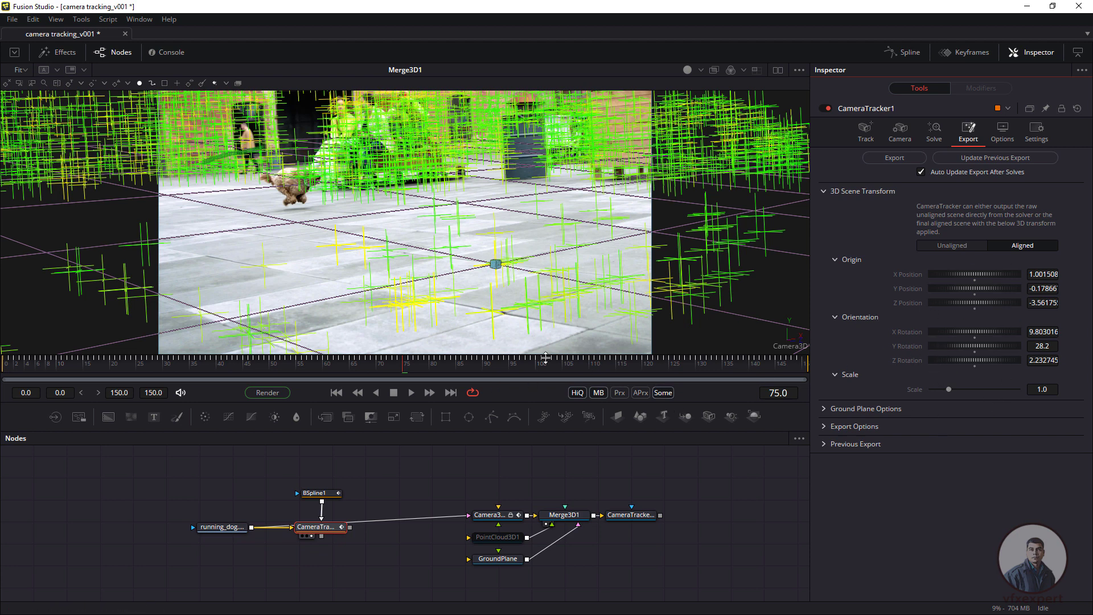
Step: Reduce the cross size of PointCloud3D1 to 0.069
click(496, 536)
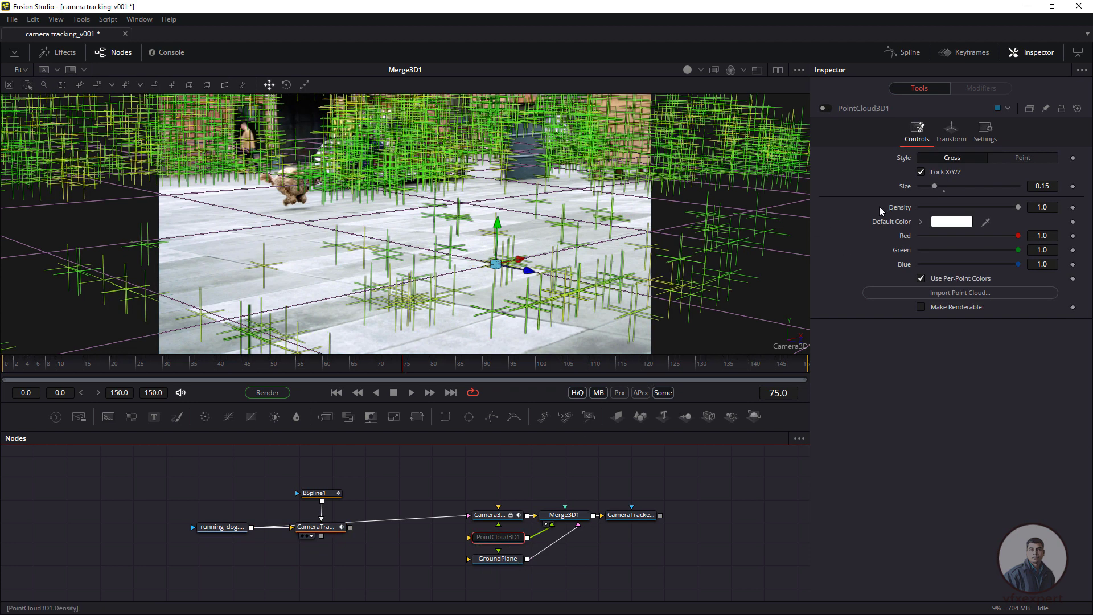
drag(934, 186, 924, 190)
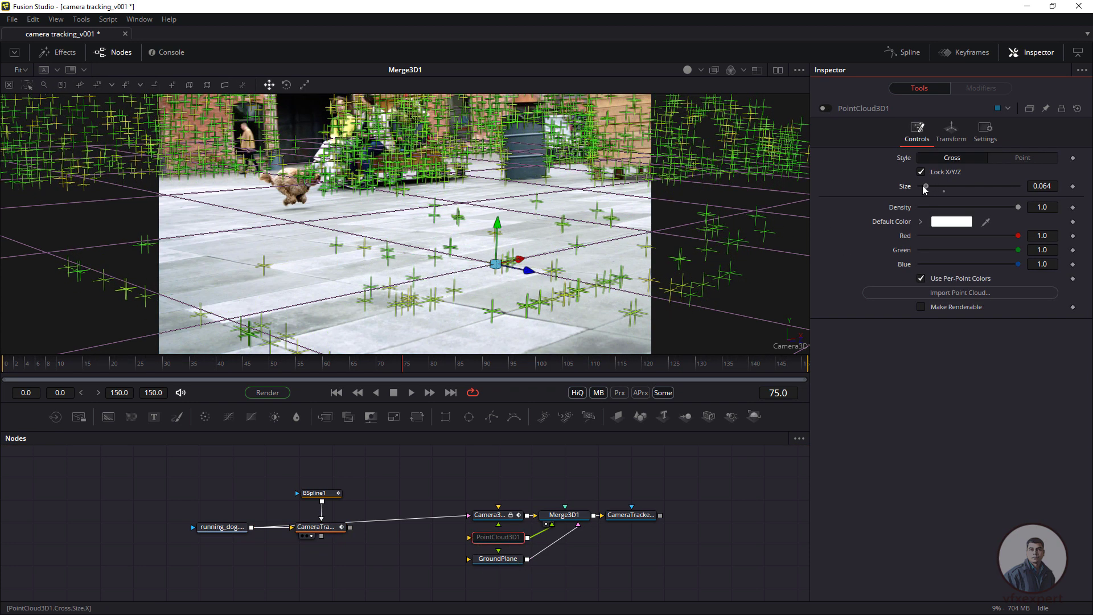
drag(925, 190, 927, 191)
Step: Change the GroundPlane's diffuse color to pink with red 1.0, green 0.333333 and blue 0.498039
click(501, 559)
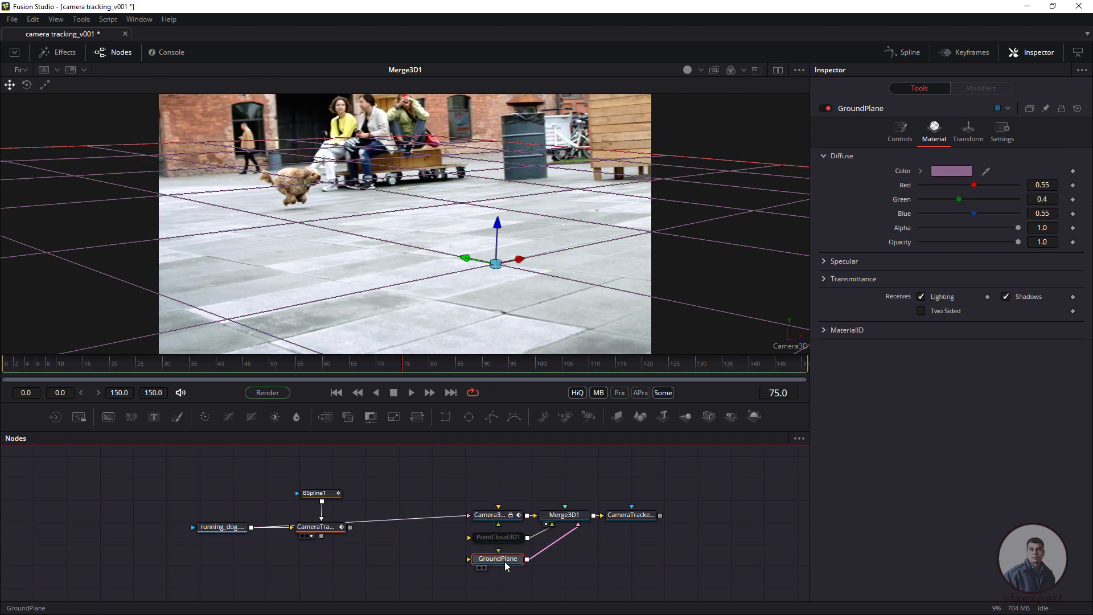
click(962, 171)
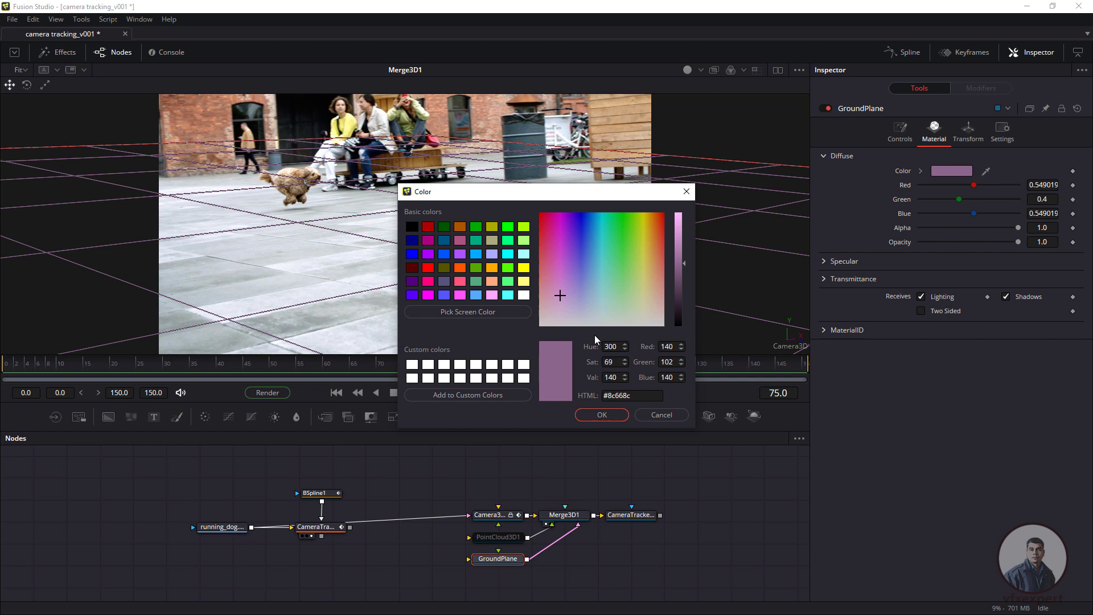
click(460, 281)
click(601, 414)
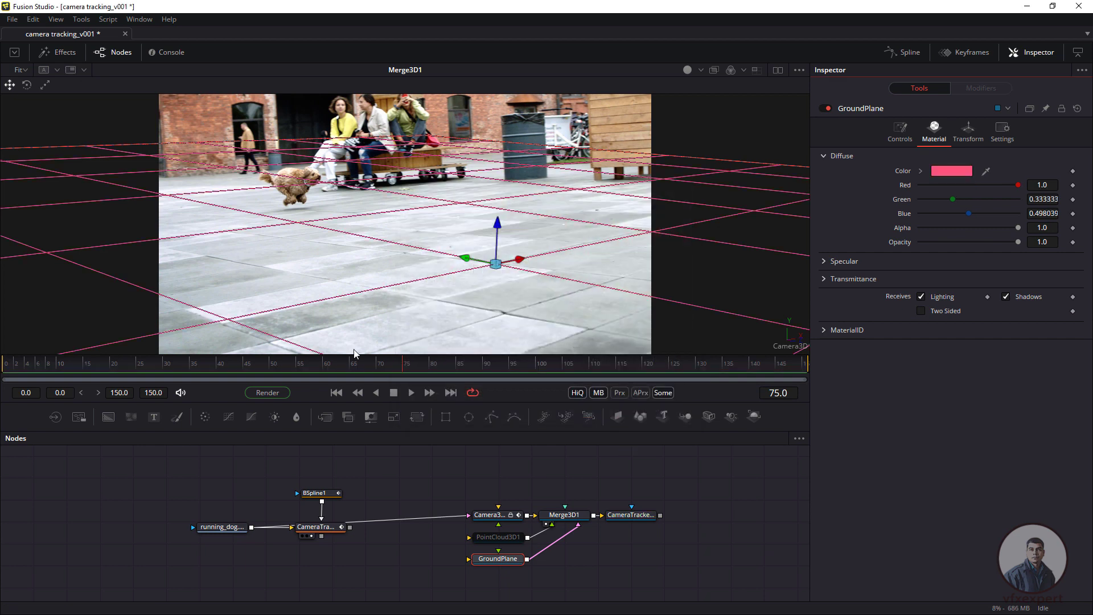
Step: Play the shot from frame 24 and scrub back to frame 57 to check how the ground plane follows the pavement
drag(396, 372, 131, 362)
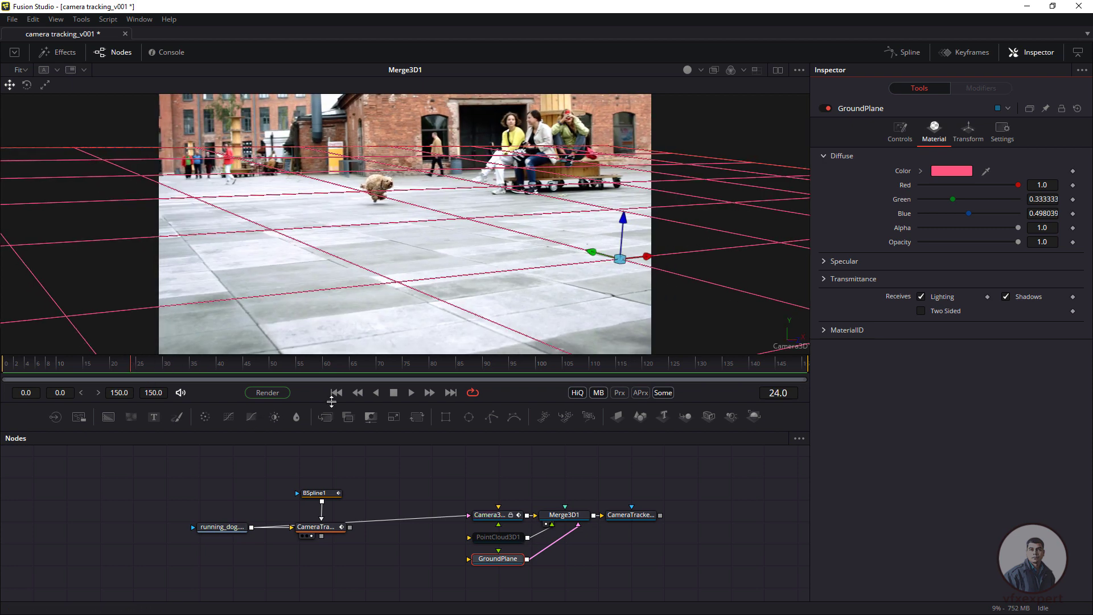
click(411, 393)
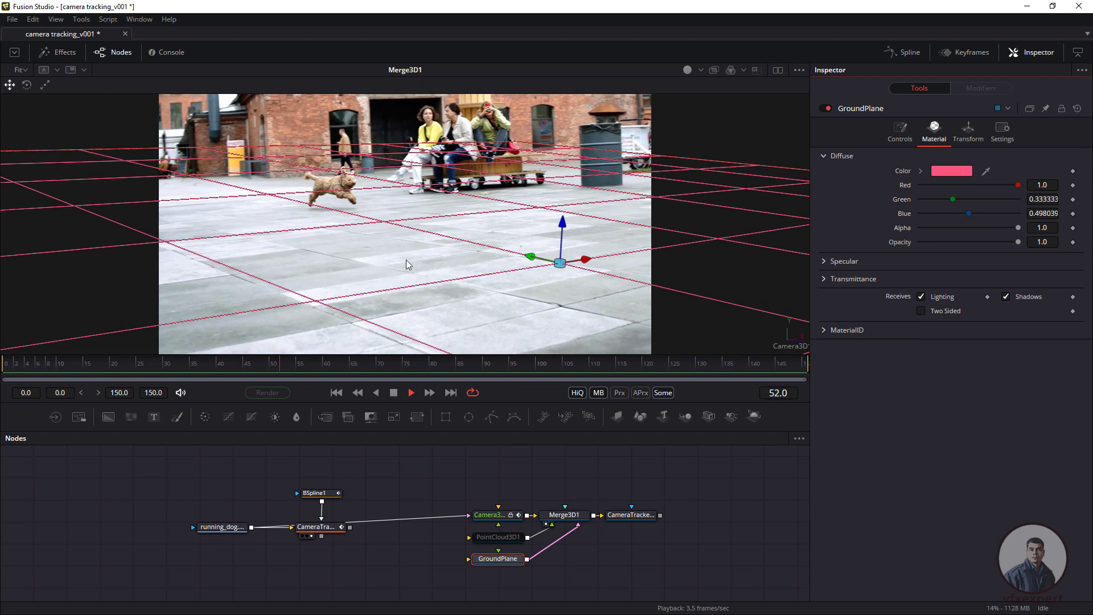
key(space)
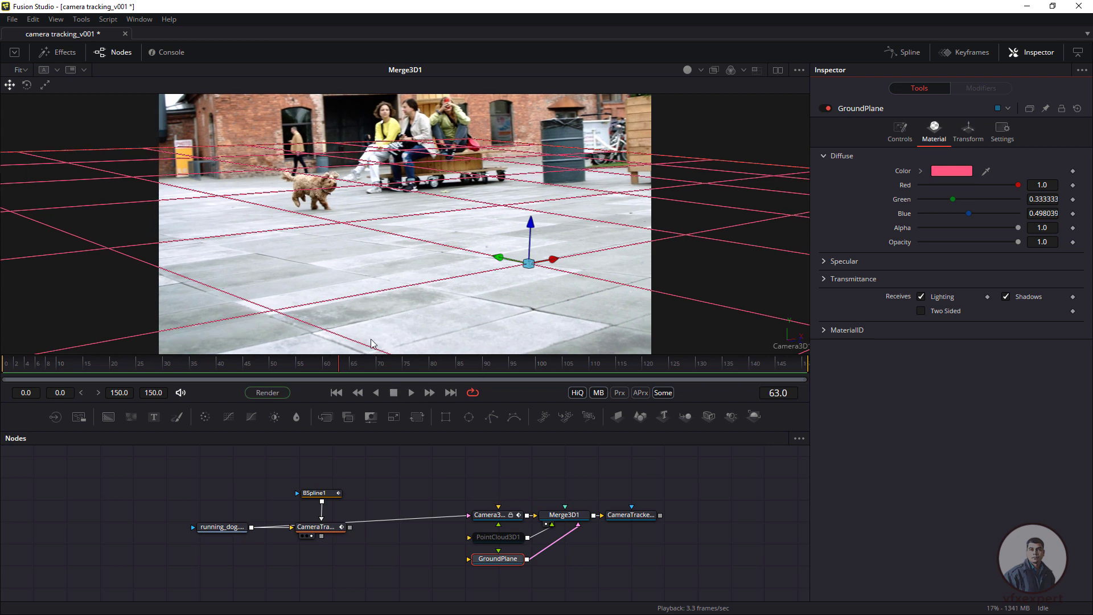
drag(344, 368, 314, 374)
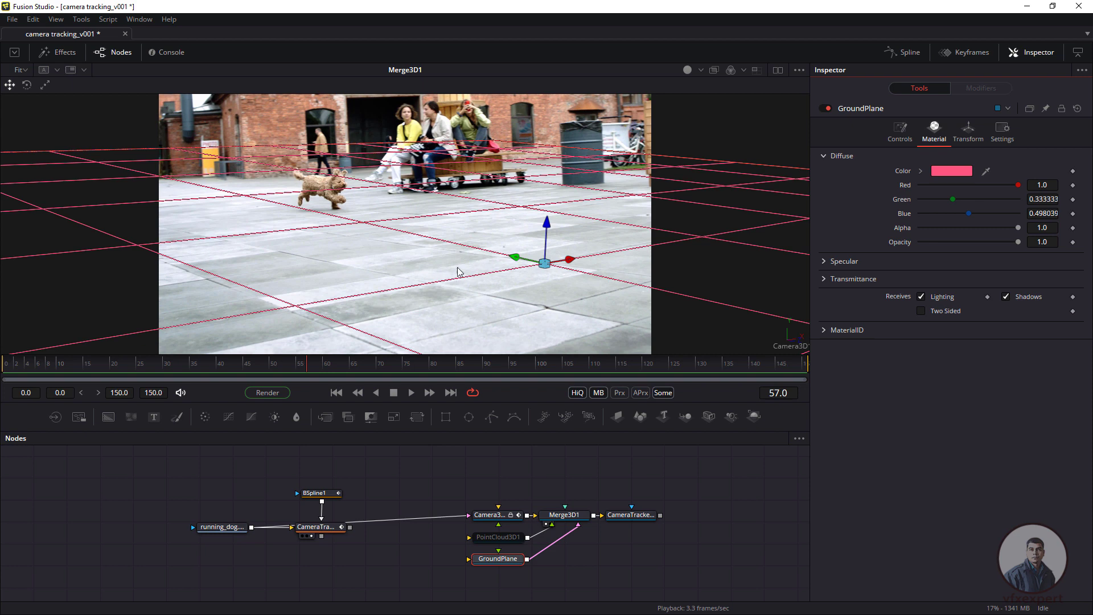
Step: Re-enable the PointCloud3D1 node and move the playhead to frame 52
click(497, 545)
click(496, 541)
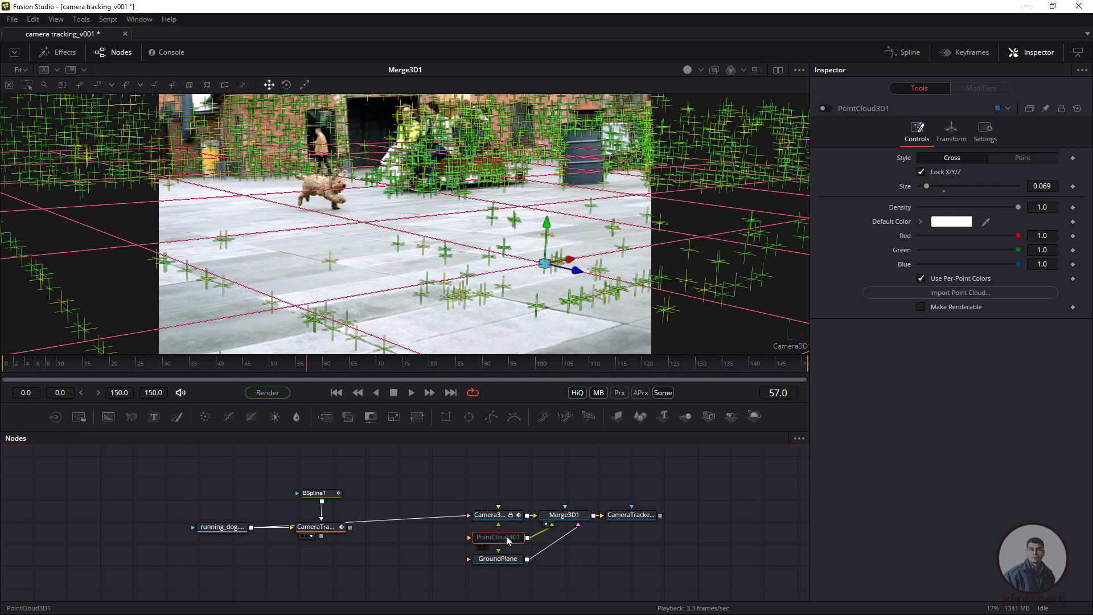
click(824, 108)
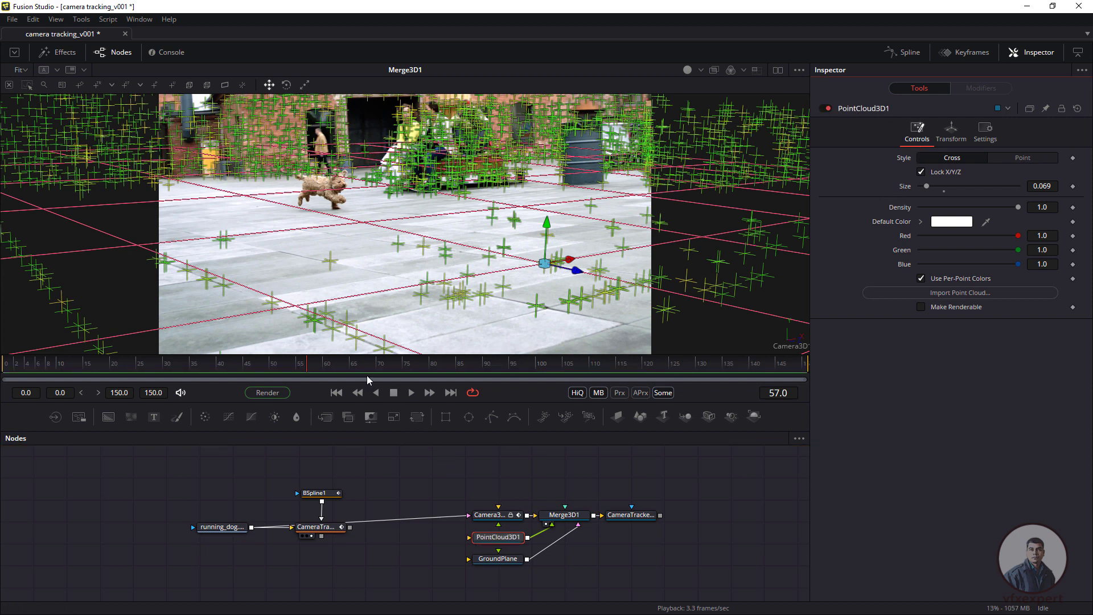
click(284, 358)
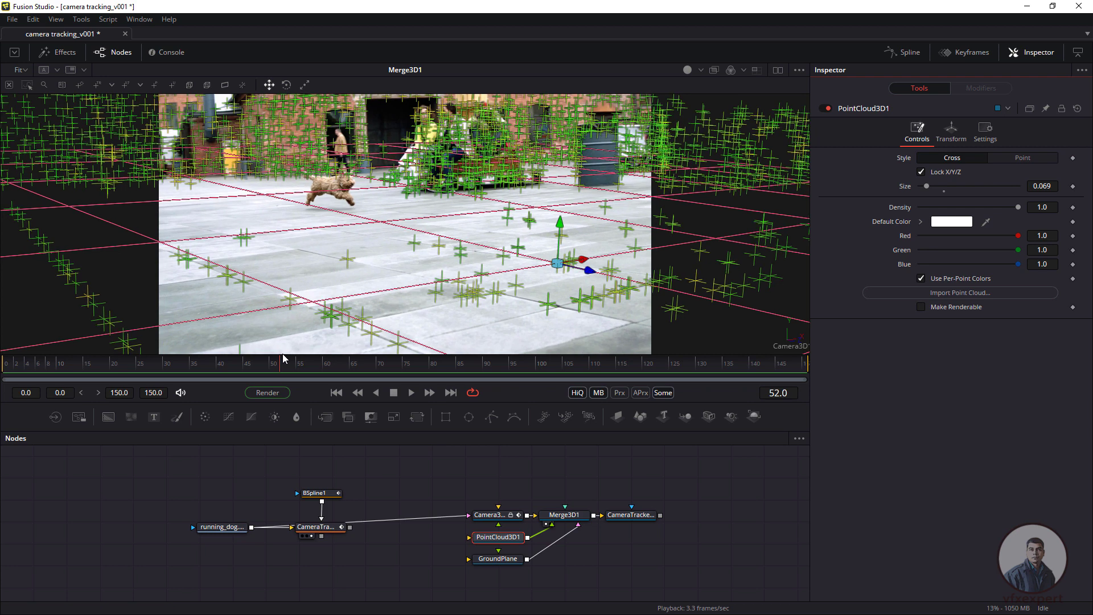
Step: Create a 3D shape at point auto_1583 of the point cloud on the pavement
click(415, 244)
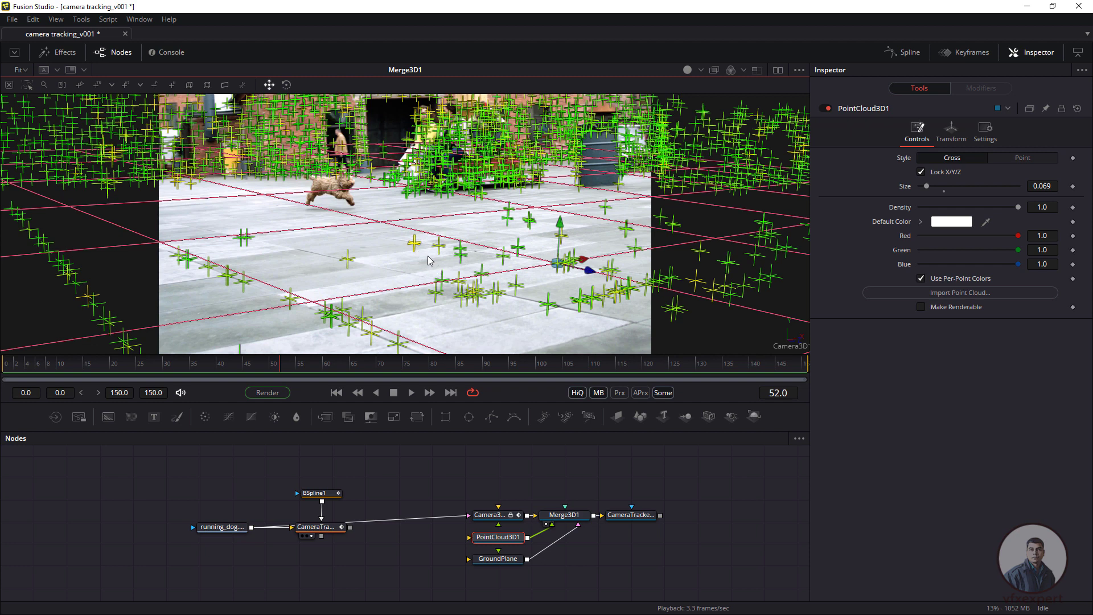
right_click(415, 245)
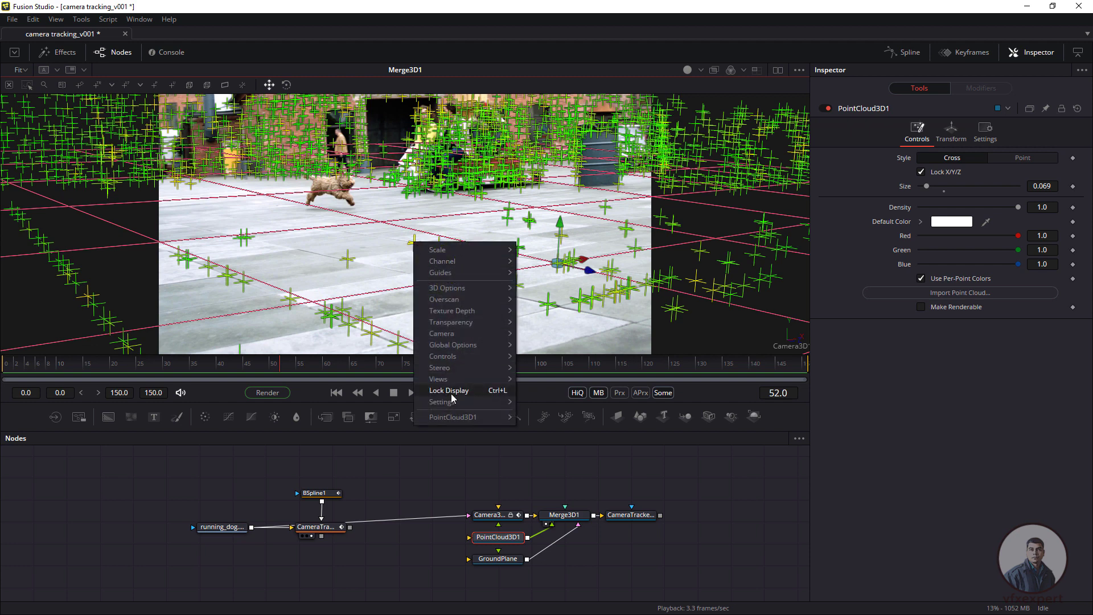
mouse_move(453, 419)
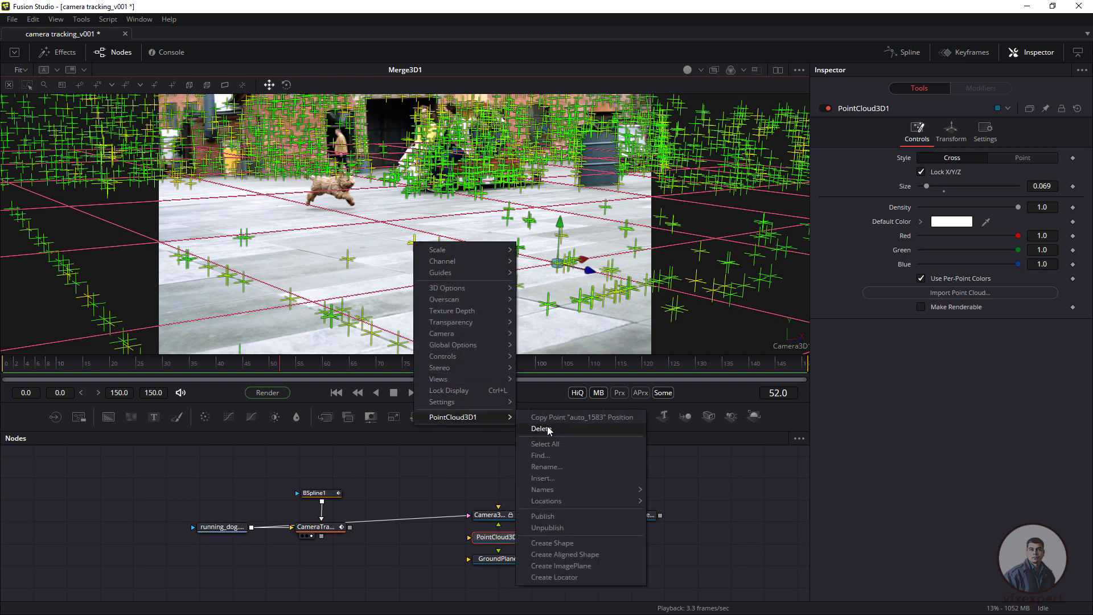
click(551, 543)
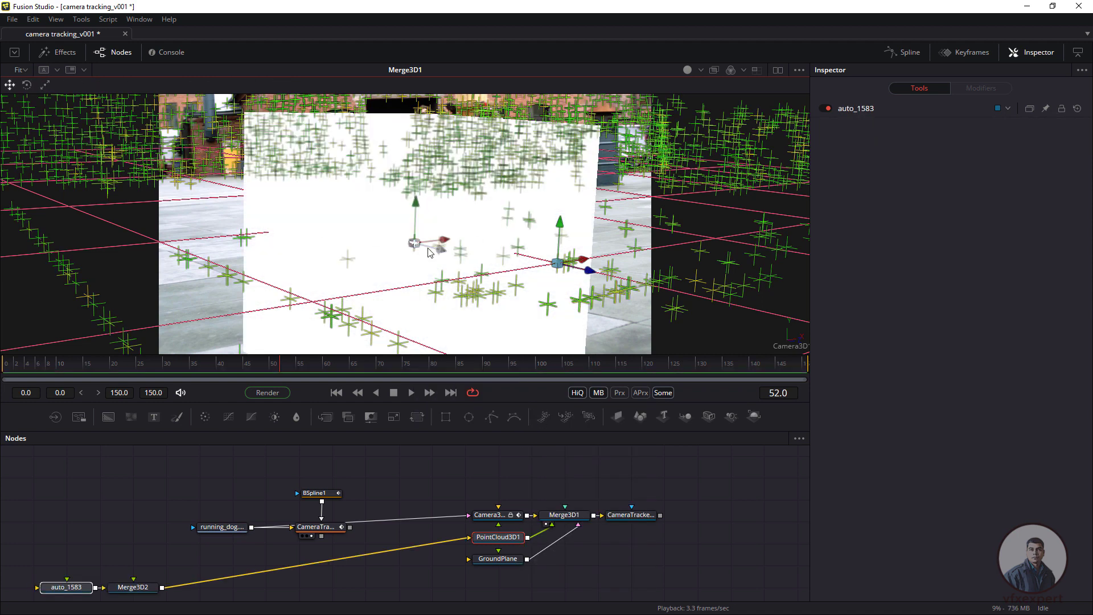
Step: Delete the Merge3D2 node, connect the auto_1583 shape directly into Merge3D1 and place its node below the merge
scroll(205, 566, down, 1)
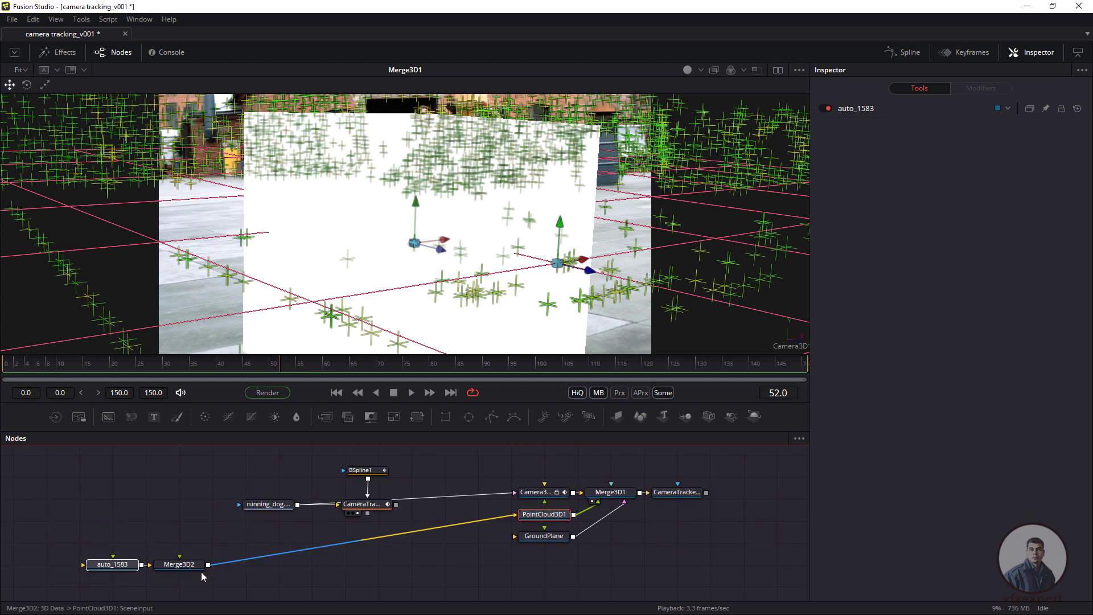
drag(111, 570, 106, 568)
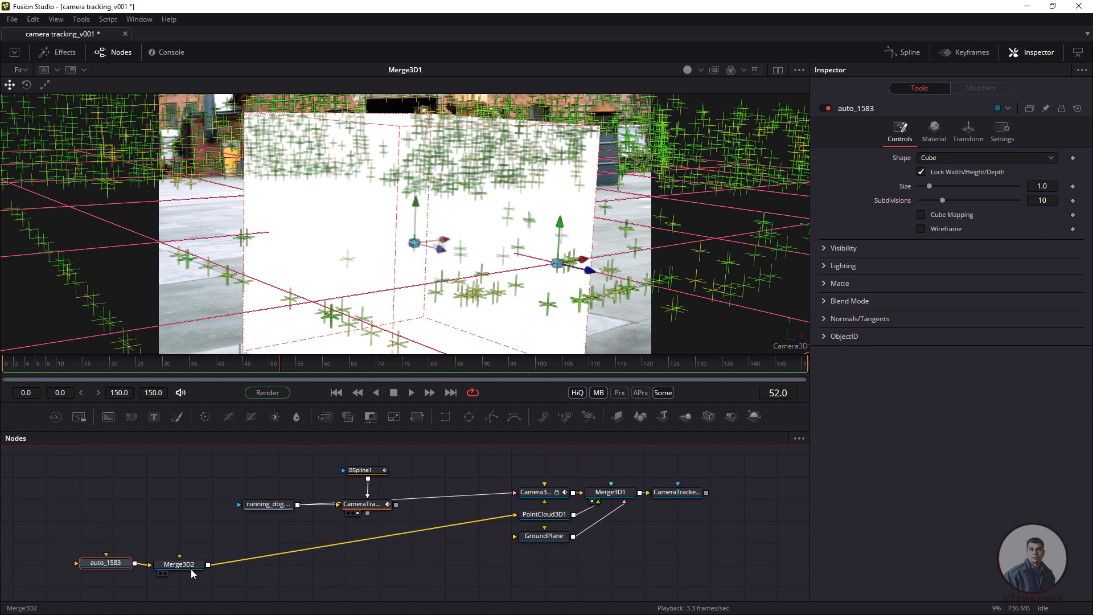
drag(191, 573, 255, 576)
key(Delete)
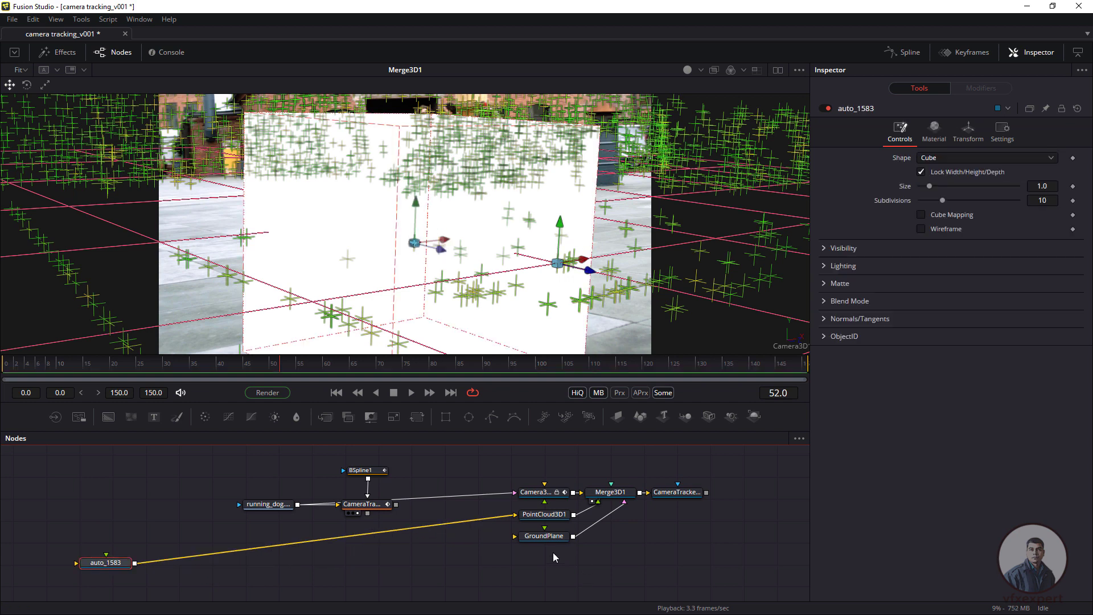
drag(118, 565, 315, 571)
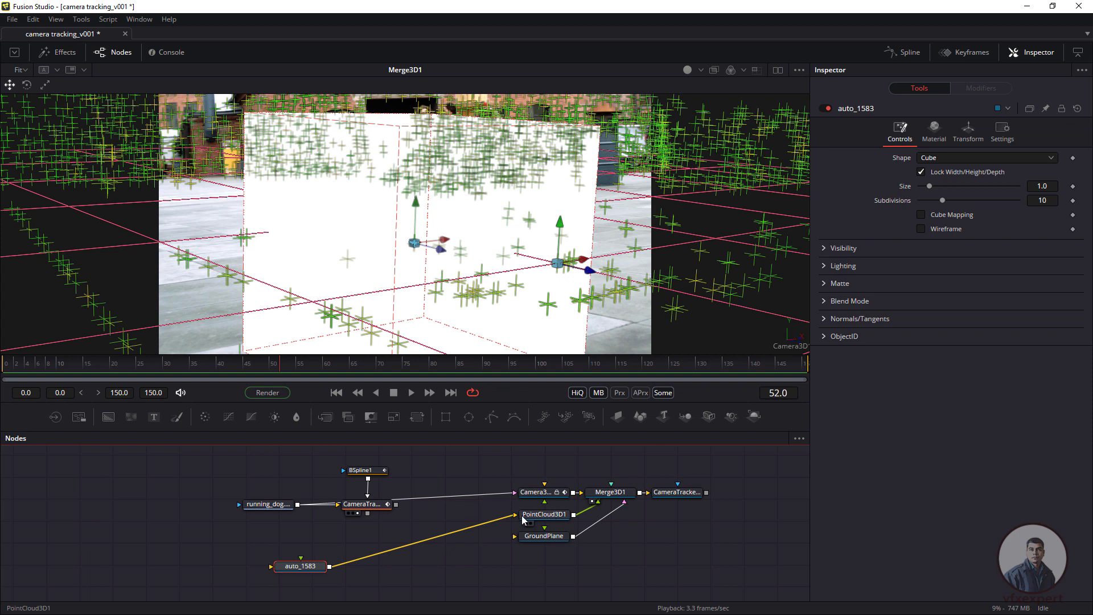
drag(522, 518, 608, 495)
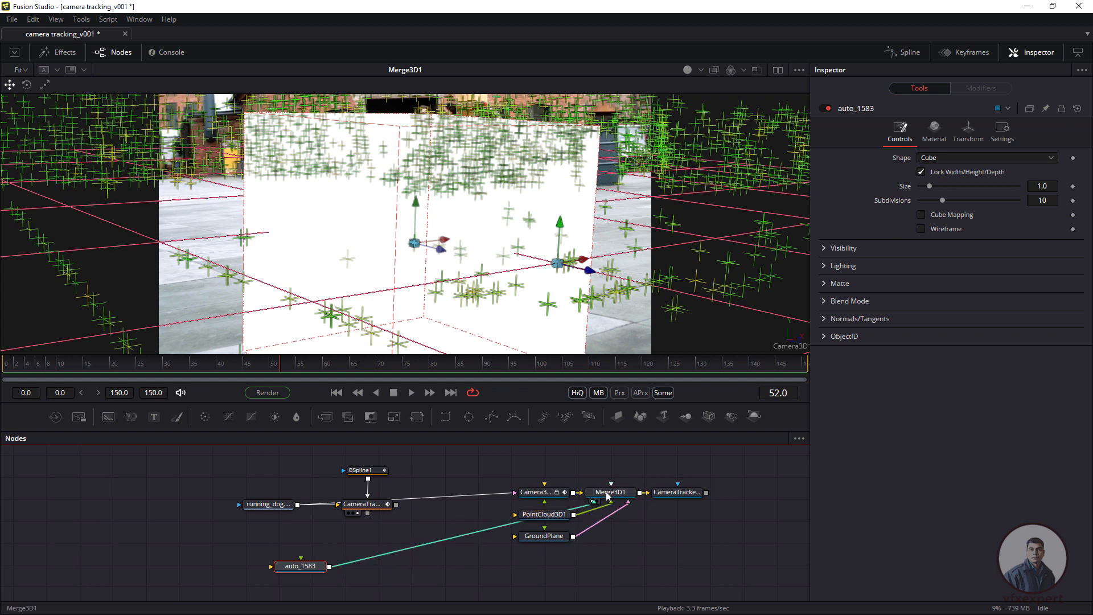
drag(298, 567, 636, 549)
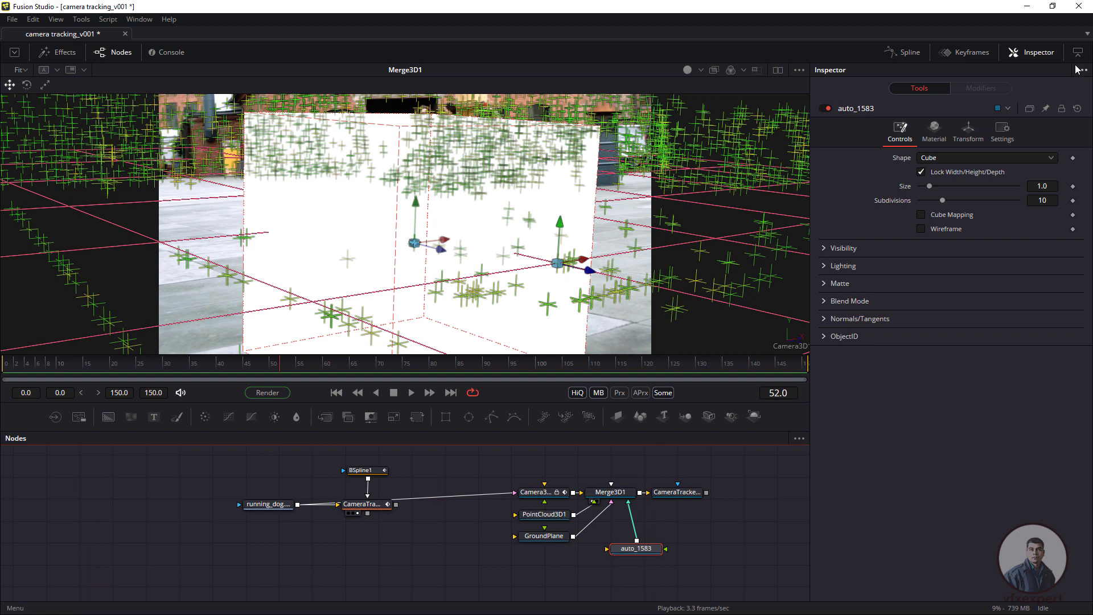
Step: Scale the auto_1583 cube uniformly down to 0.29
click(967, 131)
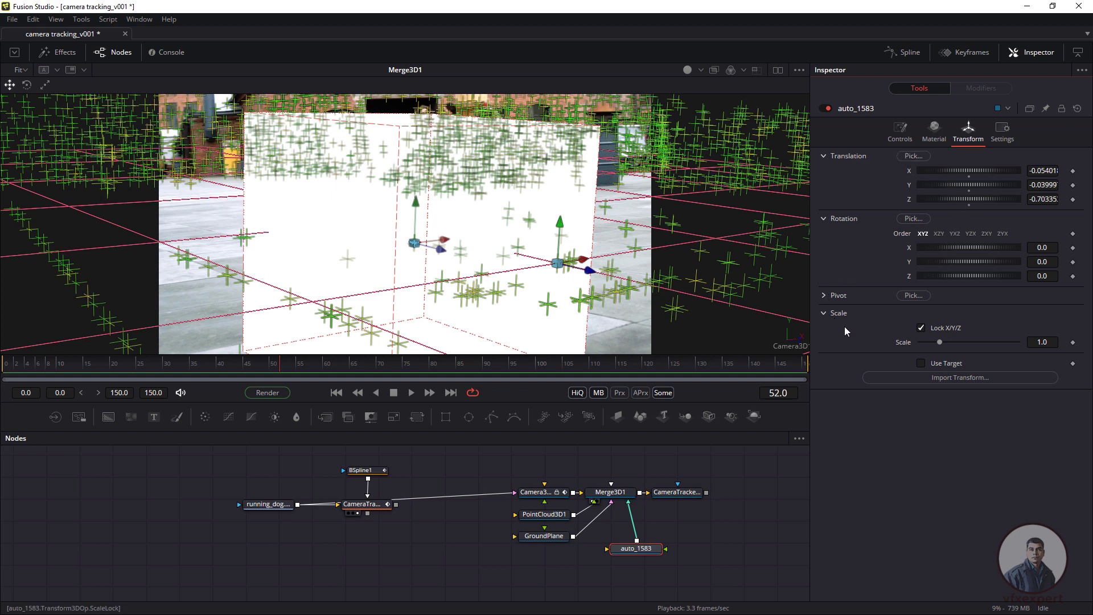
drag(941, 342, 926, 340)
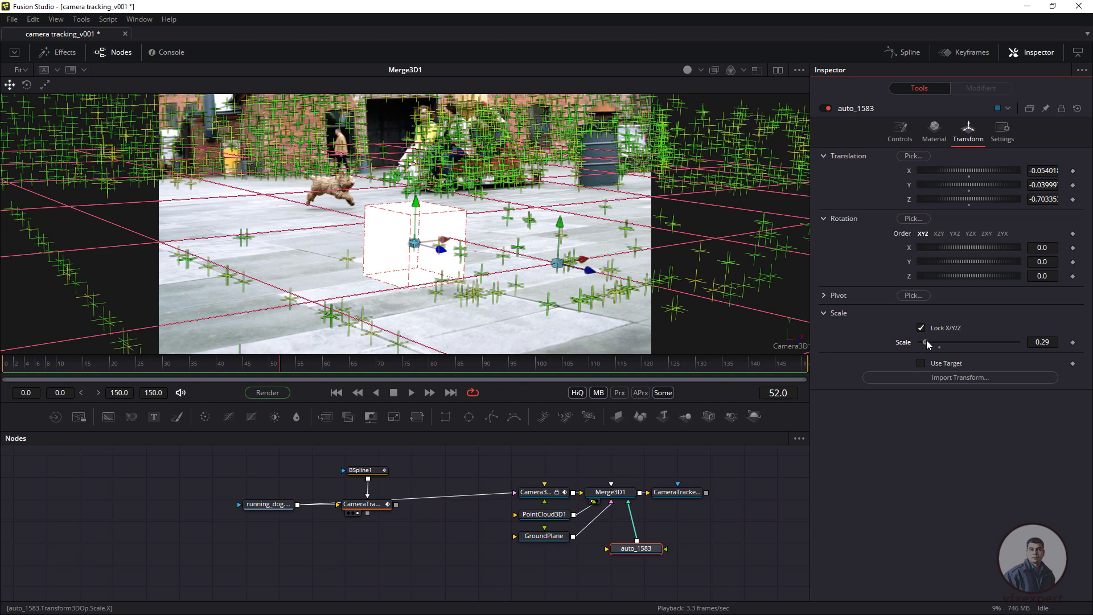
Step: Switch the 3D viewer to the Perspective view and examine how the auto_1583 cube sits against the ground plane
right_click(348, 243)
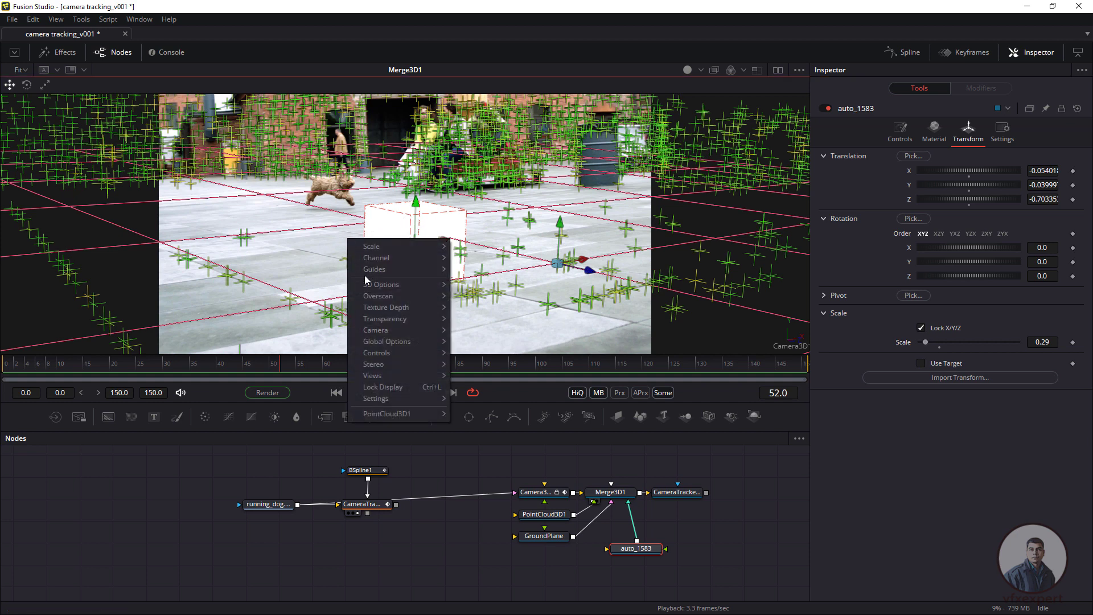
mouse_move(404, 329)
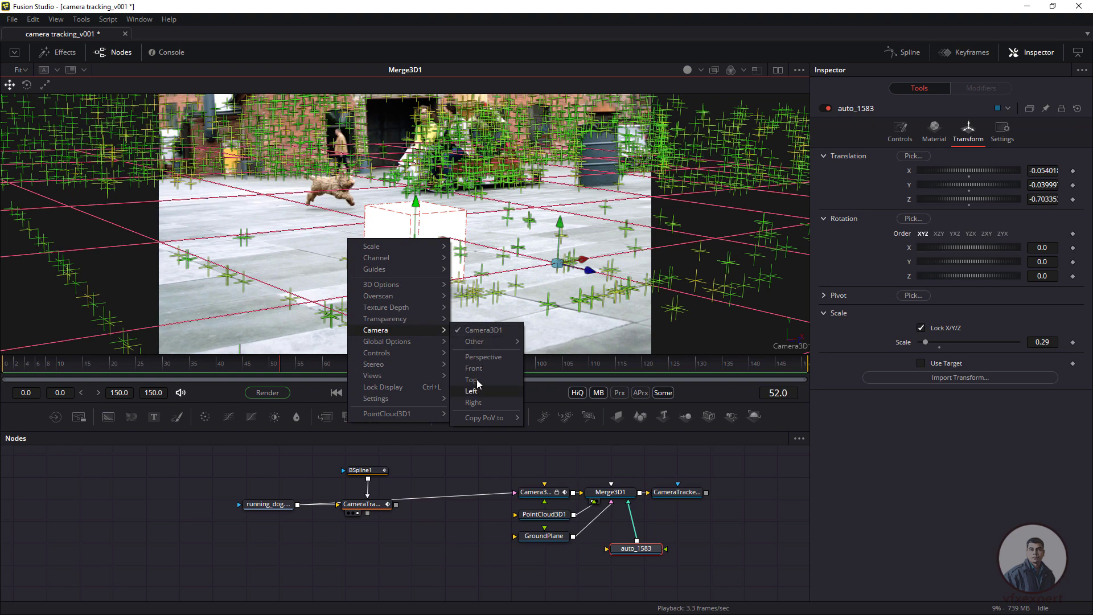
click(488, 358)
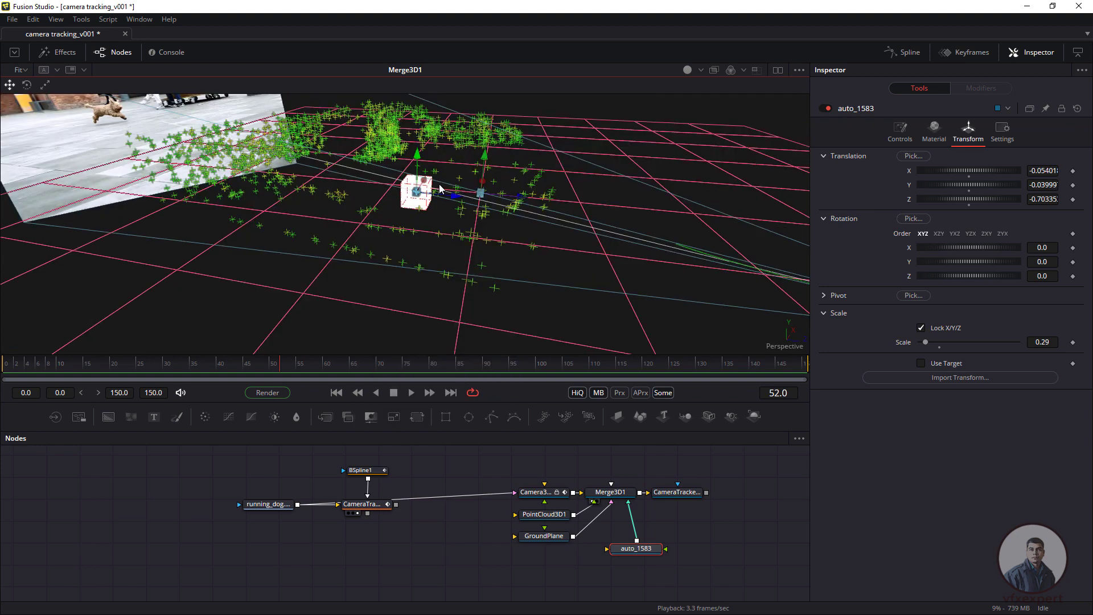
drag(447, 258, 502, 229)
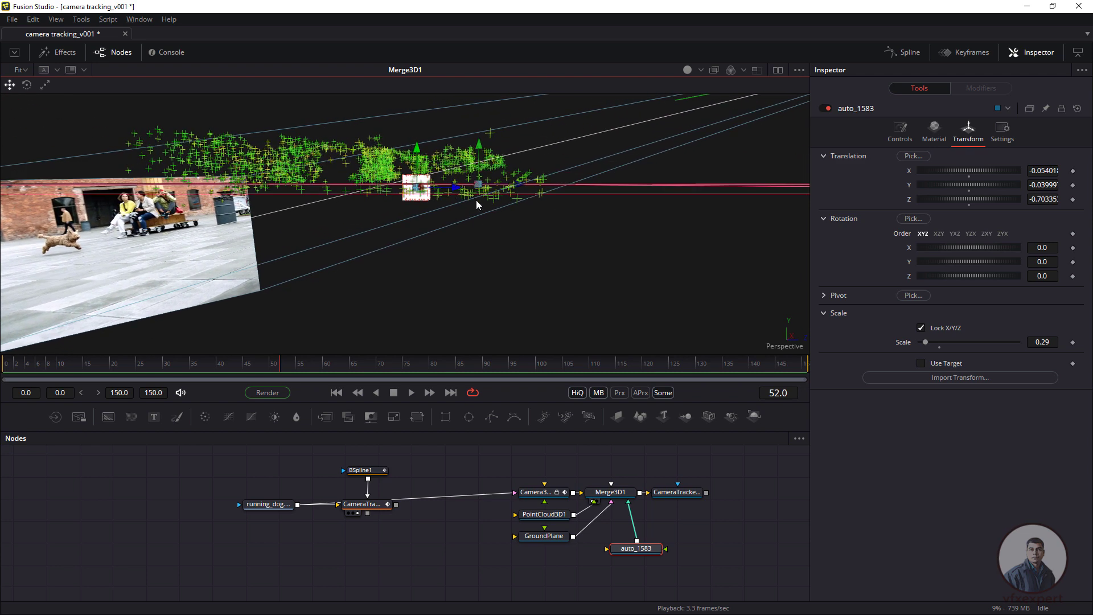
mouse_move(445, 276)
mouse_down()
mouse_move(466, 326)
mouse_move(446, 282)
mouse_up()
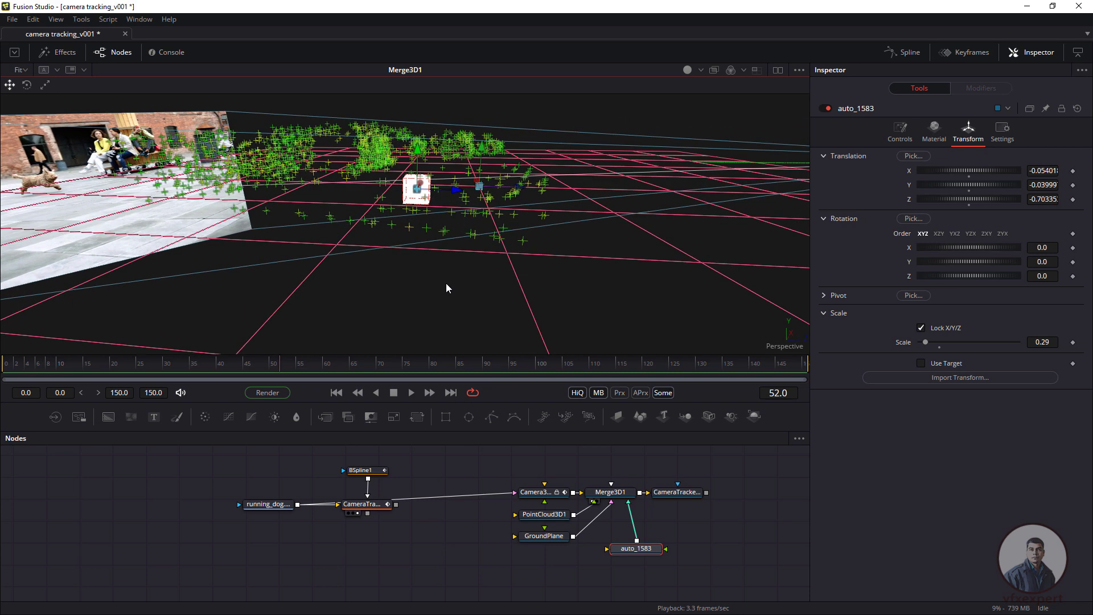
Step: Display the 3D viewer's grid and compare it with the GroundPlane lines around the cube
right_click(446, 282)
mouse_move(483, 329)
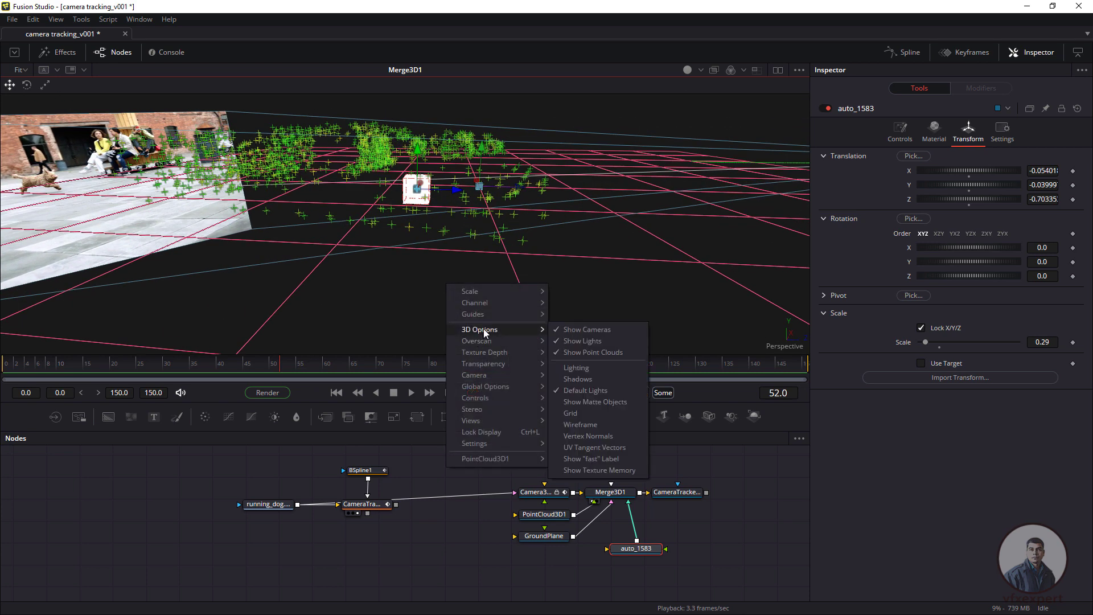
click(573, 413)
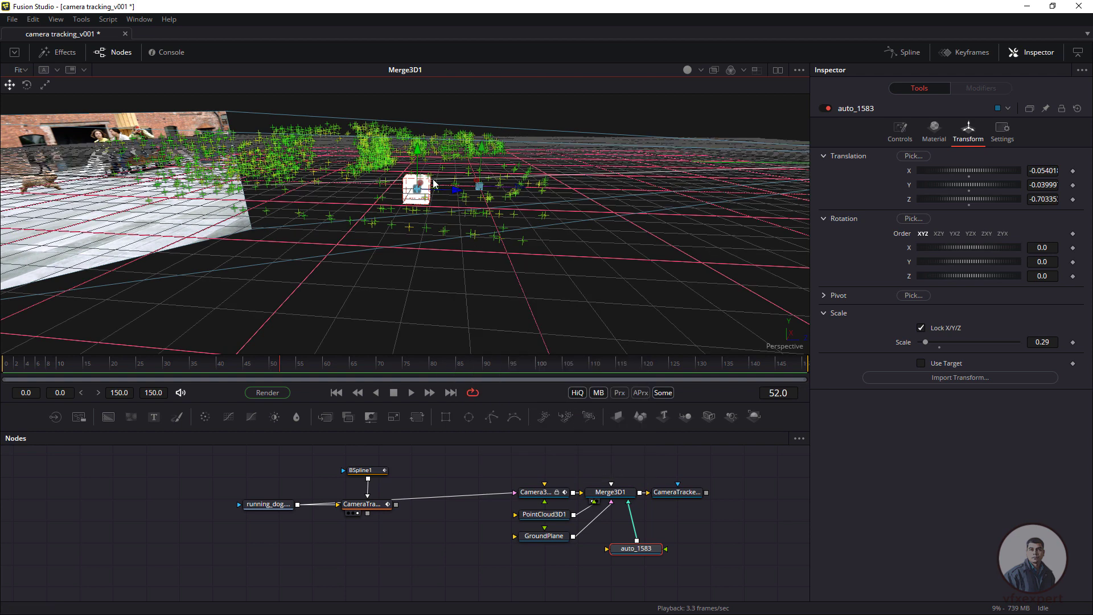
drag(435, 253, 436, 308)
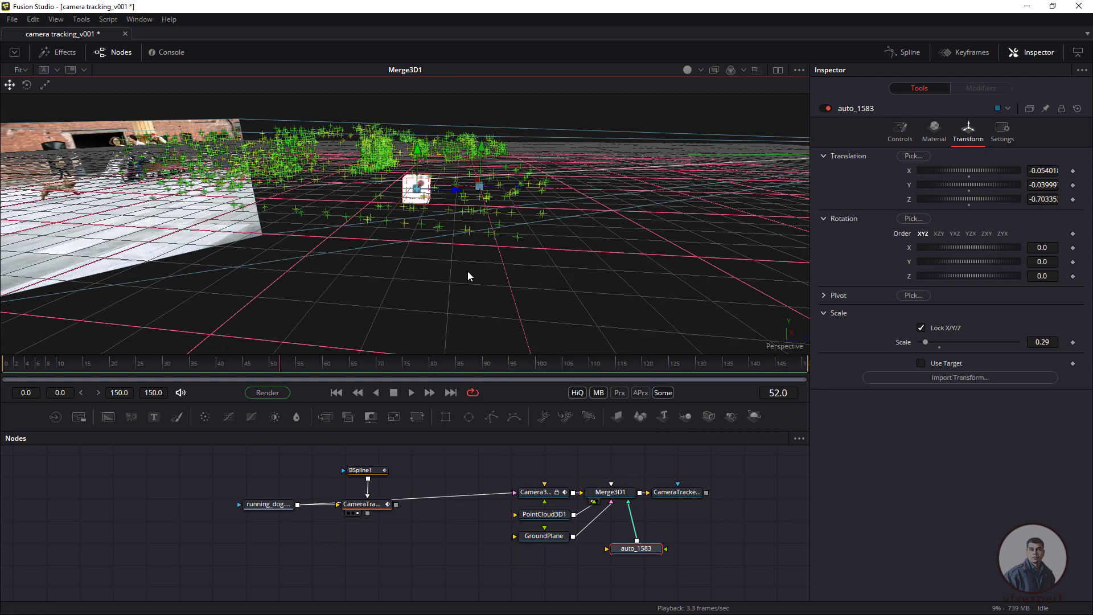
Step: Hide the 3D viewer's grid and show it again
right_click(432, 278)
mouse_move(463, 316)
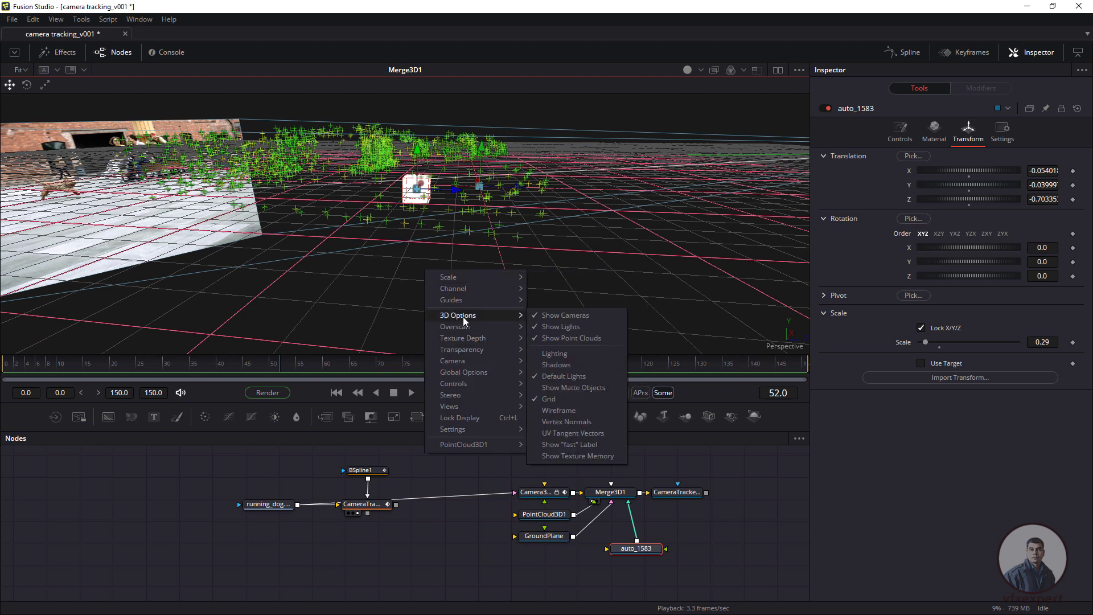
click(555, 400)
right_click(443, 283)
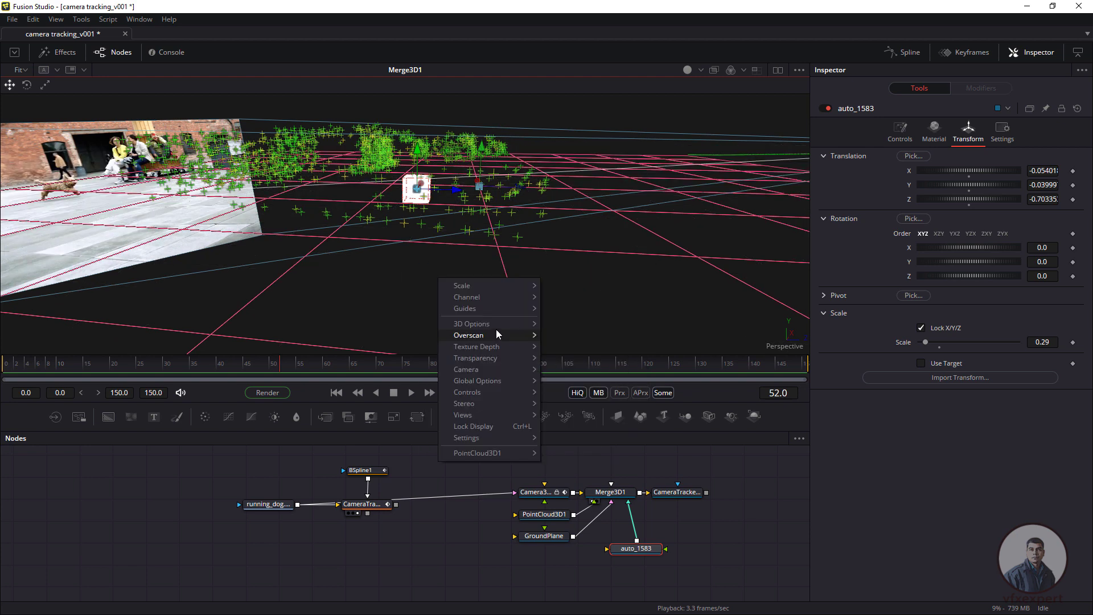
mouse_move(507, 326)
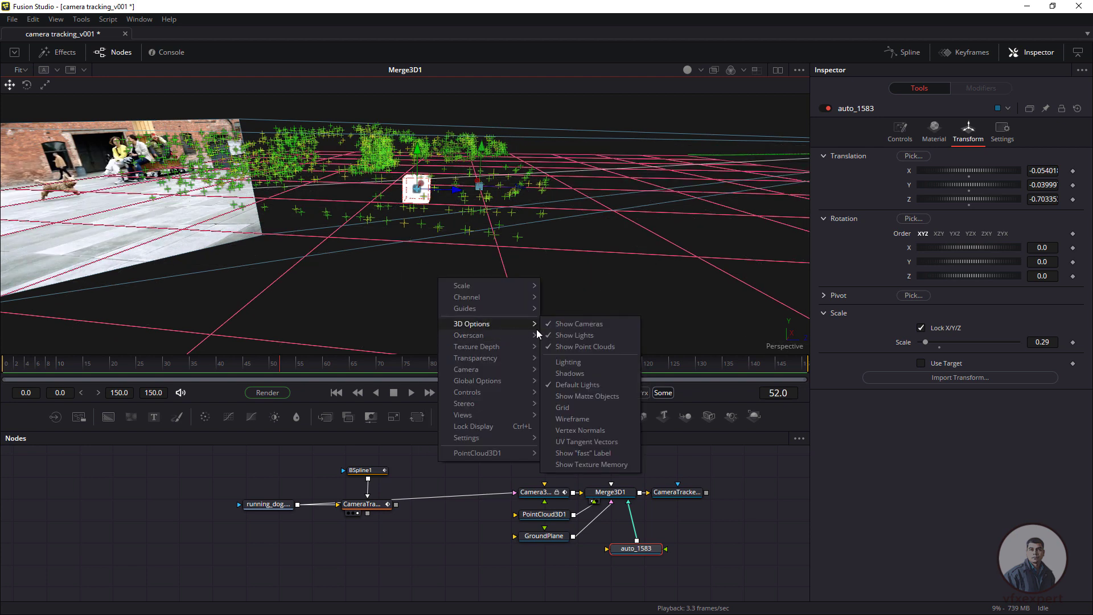
click(566, 406)
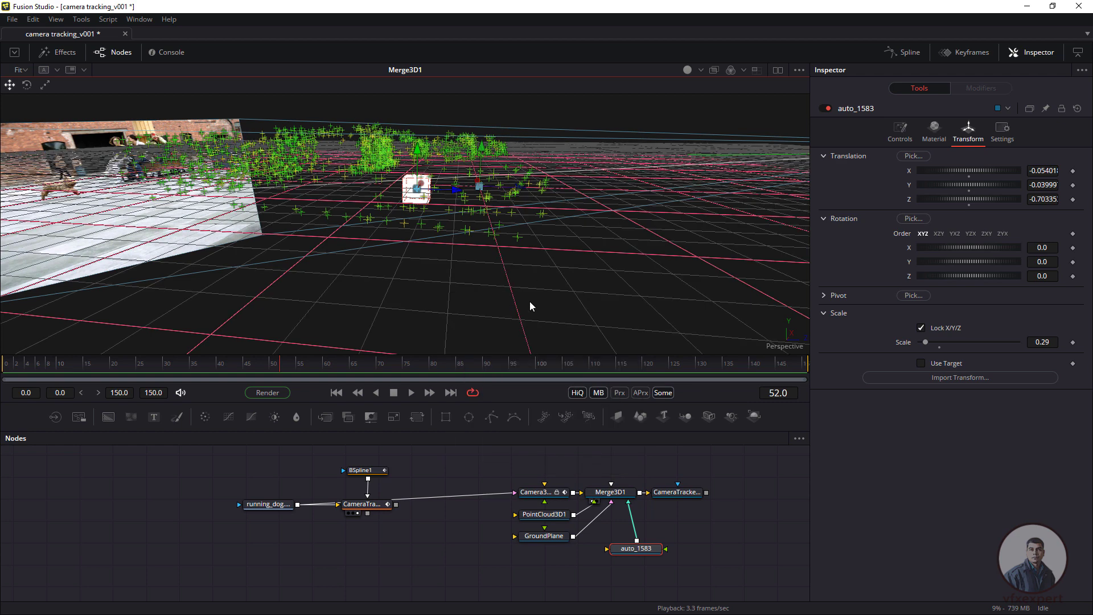
Step: Return the viewer to the Camera3D1 view and turn off the grid over the footage
right_click(432, 300)
mouse_move(509, 395)
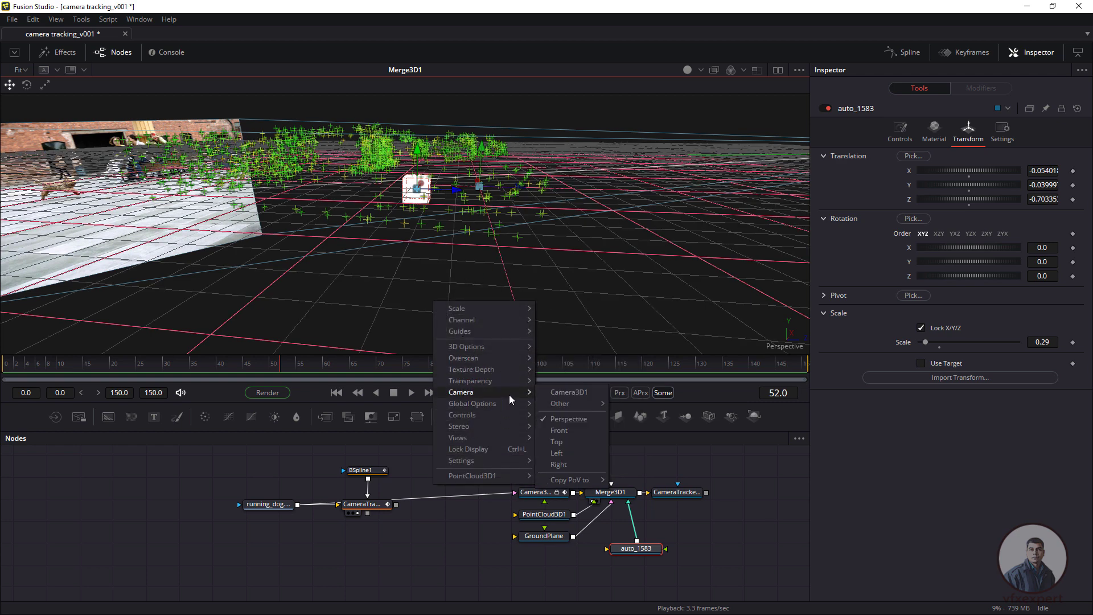
click(561, 393)
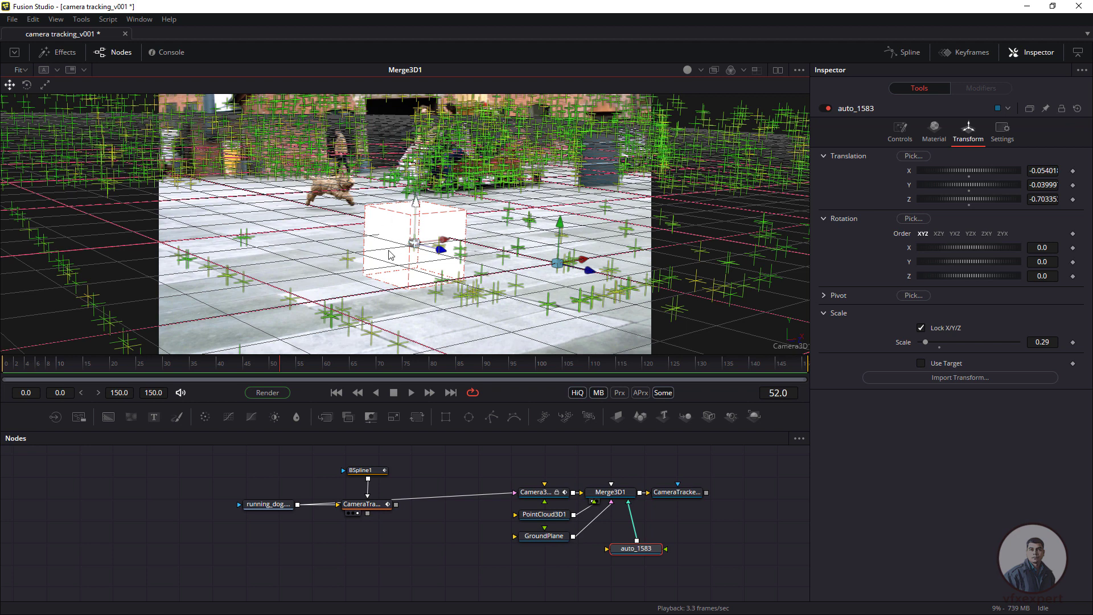
right_click(329, 220)
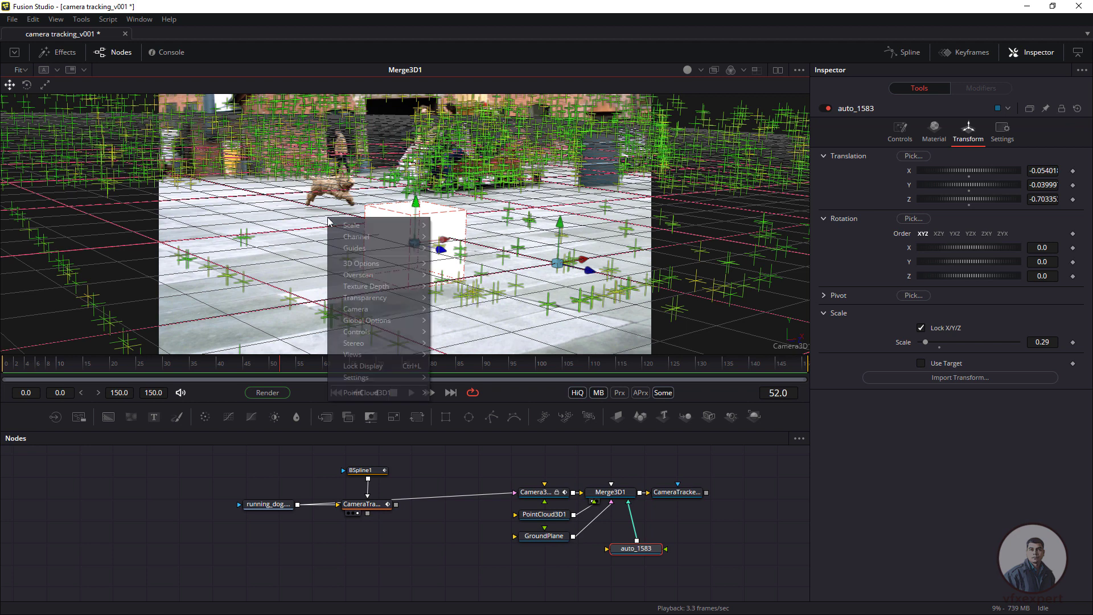
mouse_move(380, 263)
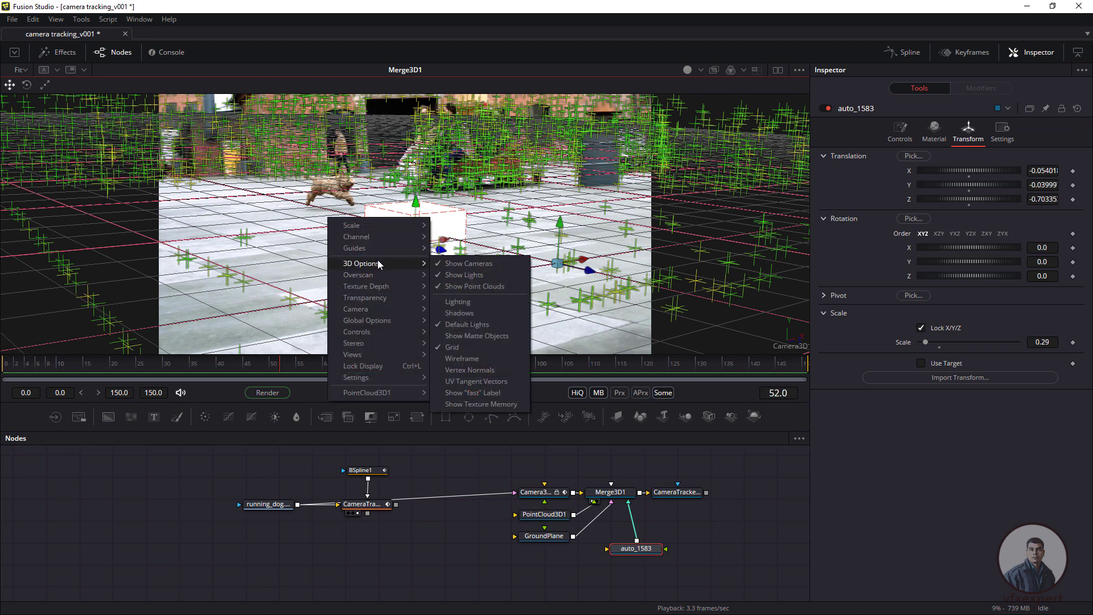
click(460, 348)
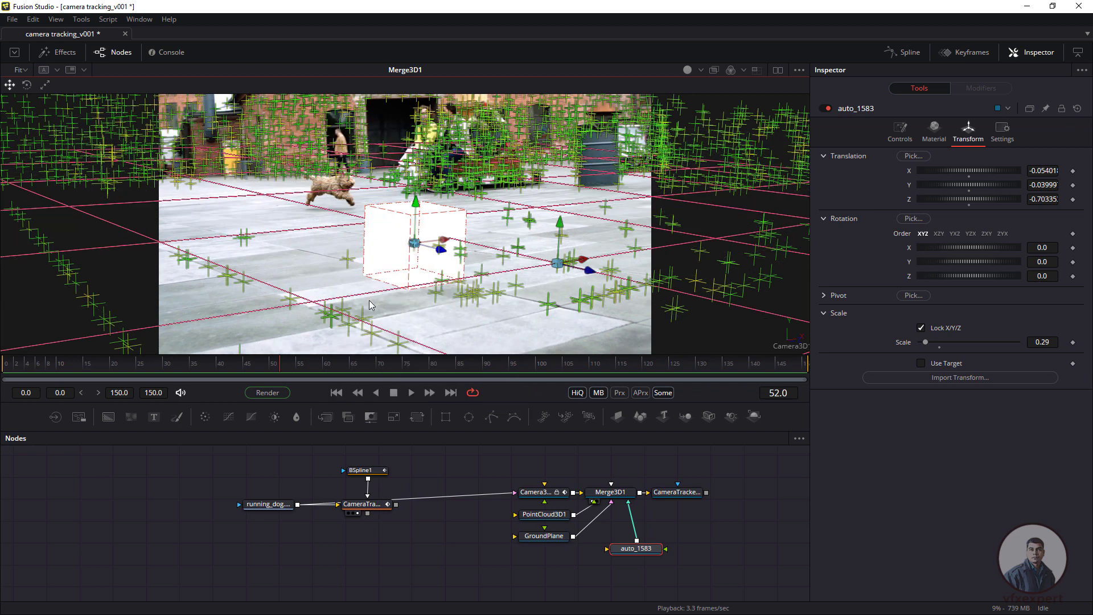
Step: In the Right view, rest the auto_1583 cube's base on the ground plane with uniform scale 0.203 and Y translation about 0.103
right_click(352, 232)
mouse_move(408, 323)
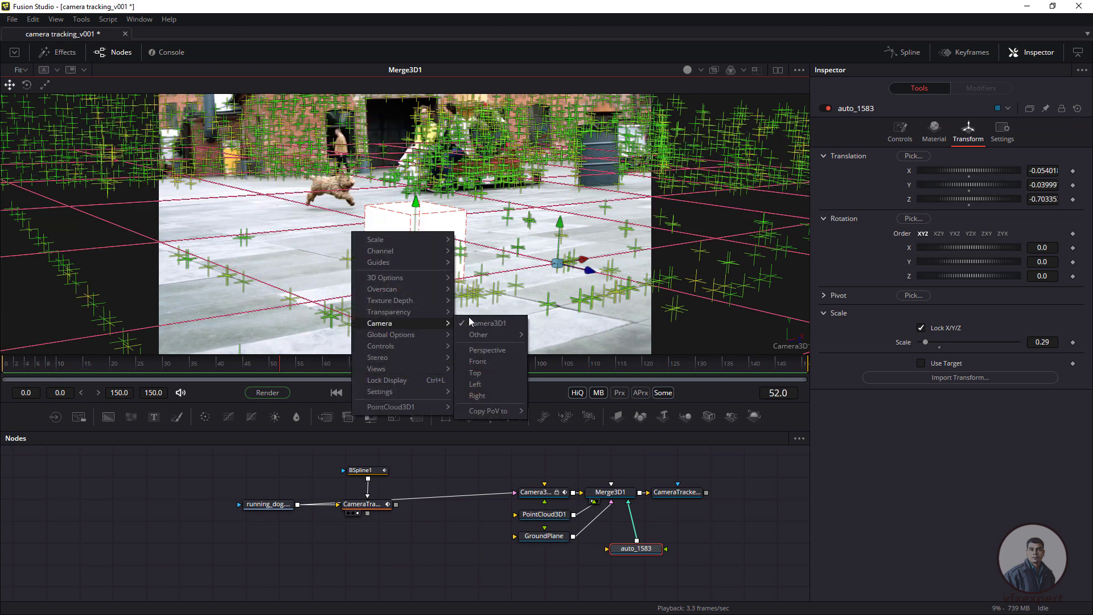
click(484, 394)
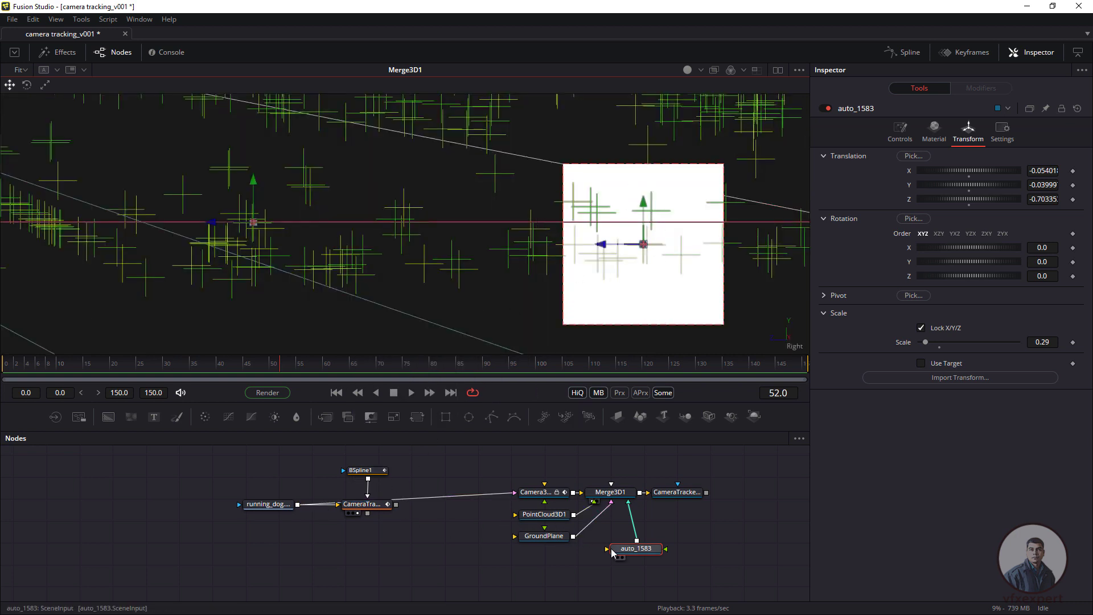
click(635, 548)
drag(648, 209, 641, 98)
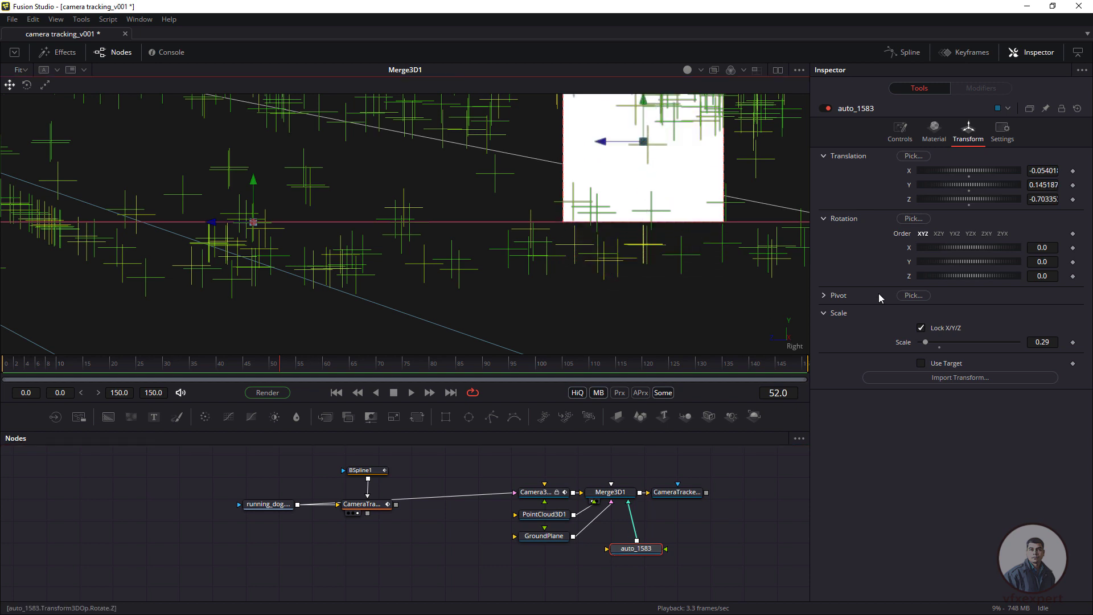
click(926, 342)
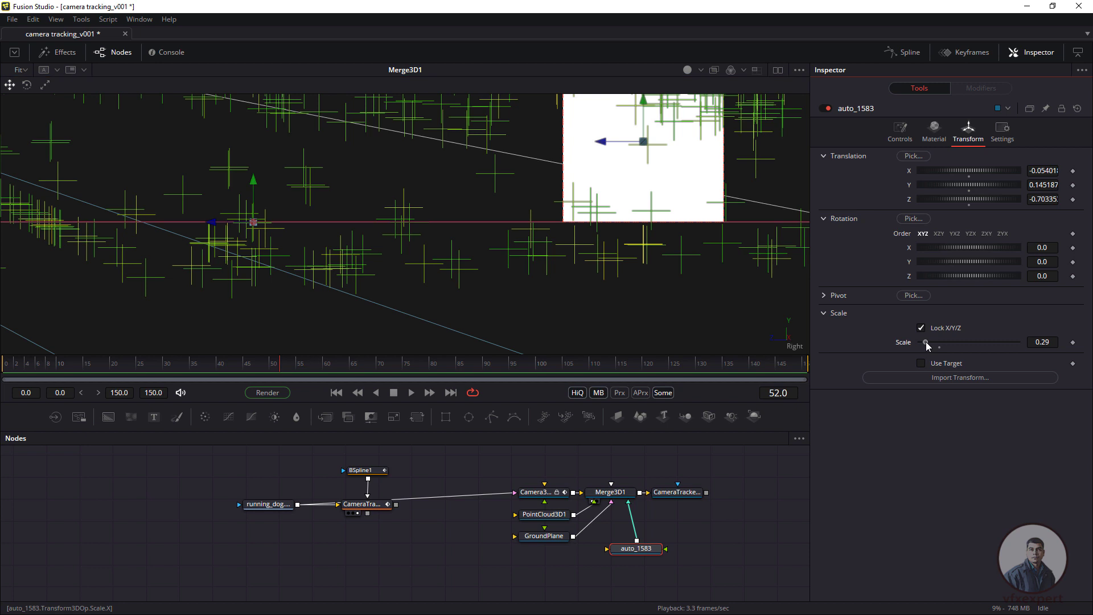
drag(925, 341, 923, 341)
Step: Return the viewer to the Camera3D1 view and disable the PointCloud3D1 node
right_click(456, 180)
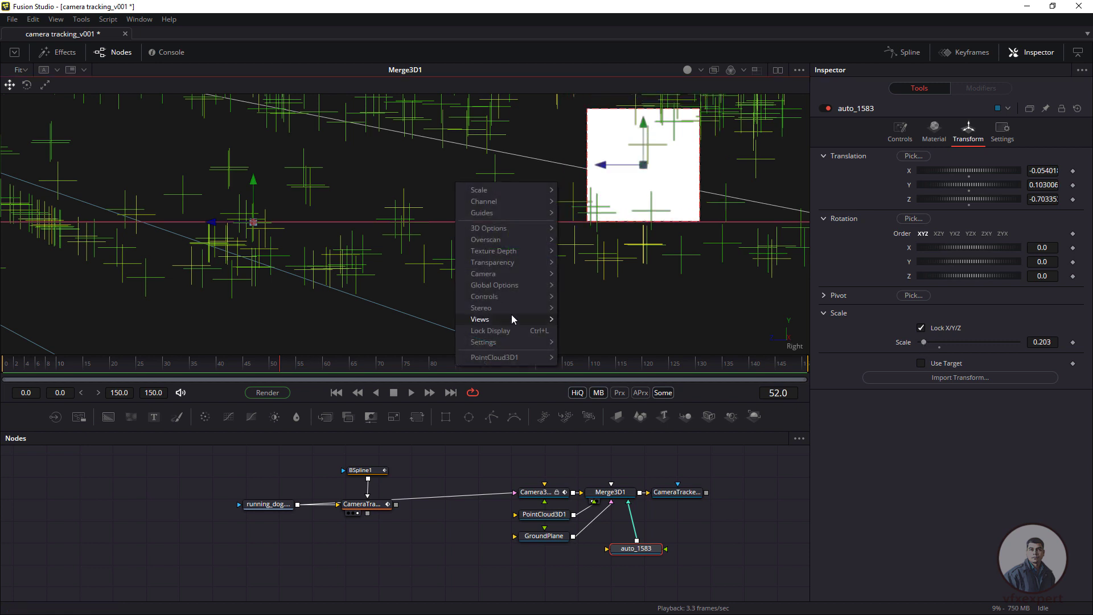
mouse_move(531, 296)
mouse_move(537, 276)
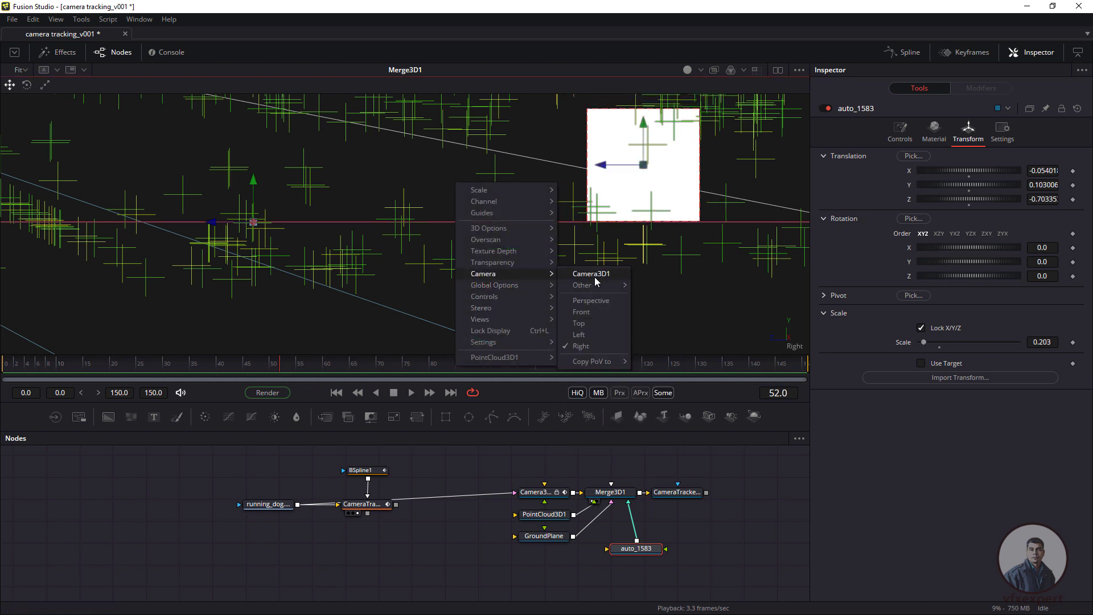
click(592, 275)
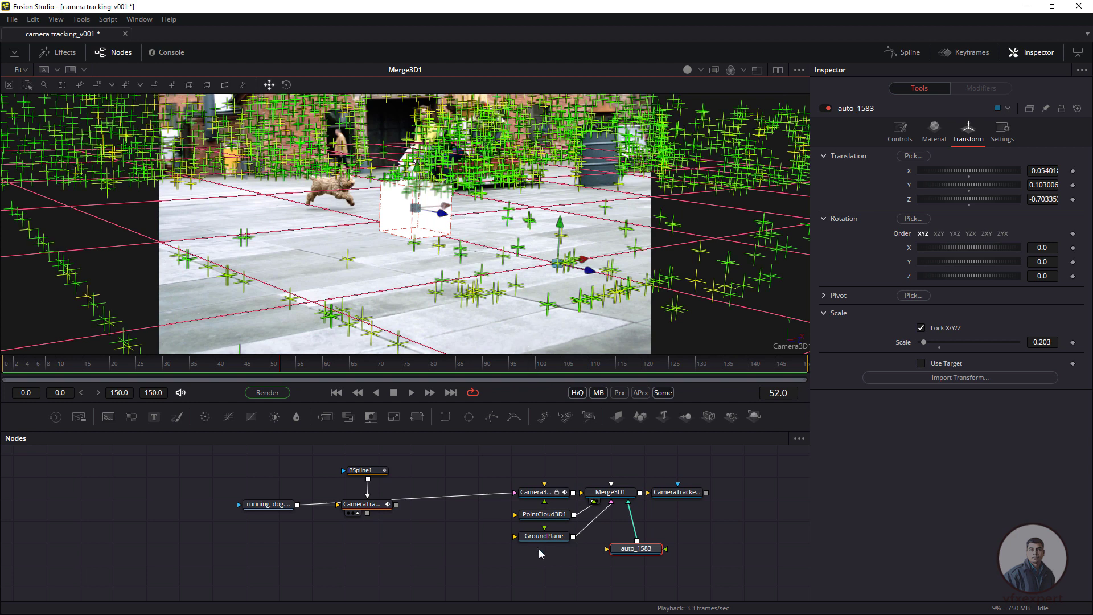
click(541, 514)
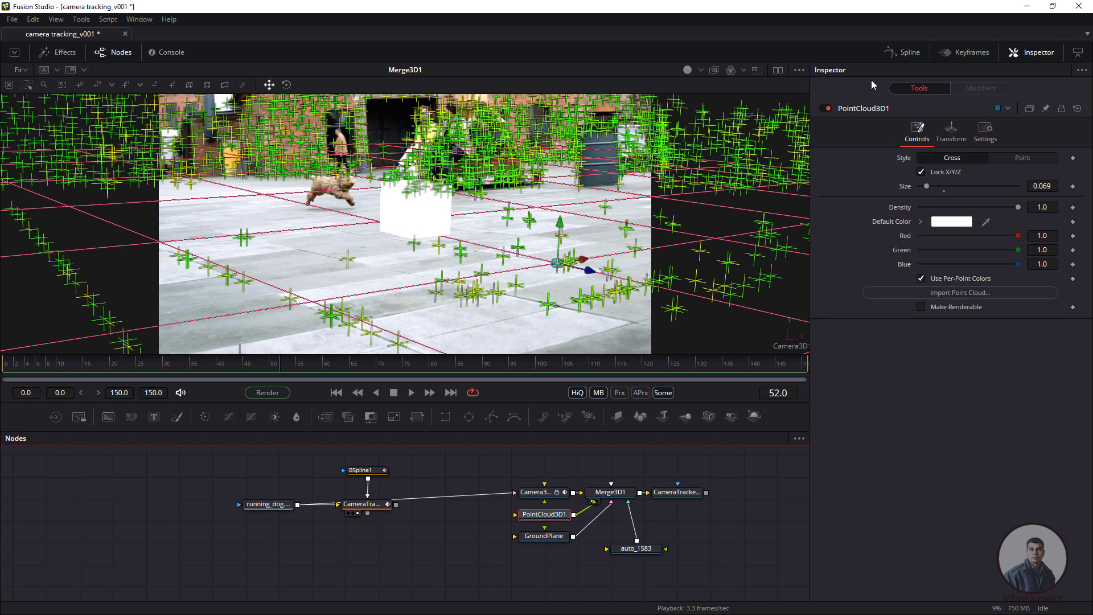
click(826, 108)
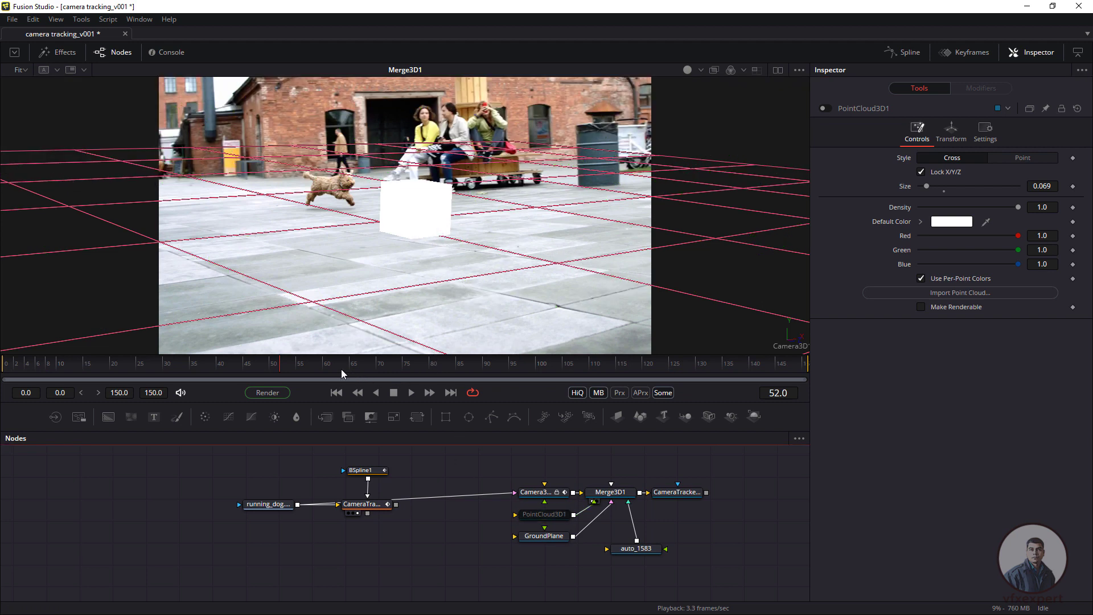
Step: Play the shot from an earlier frame to check how the cube sticks to the pavement, and stop playback
drag(340, 369, 253, 368)
click(411, 393)
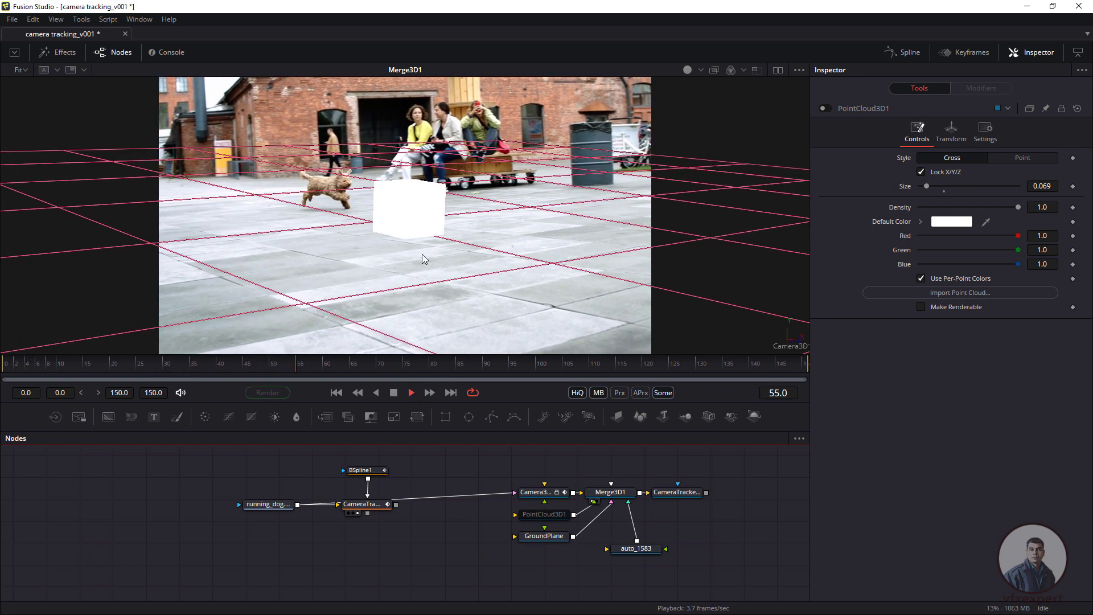
click(393, 392)
Step: Disable the GroundPlane node and save the composition with the playhead at frame 59
click(544, 536)
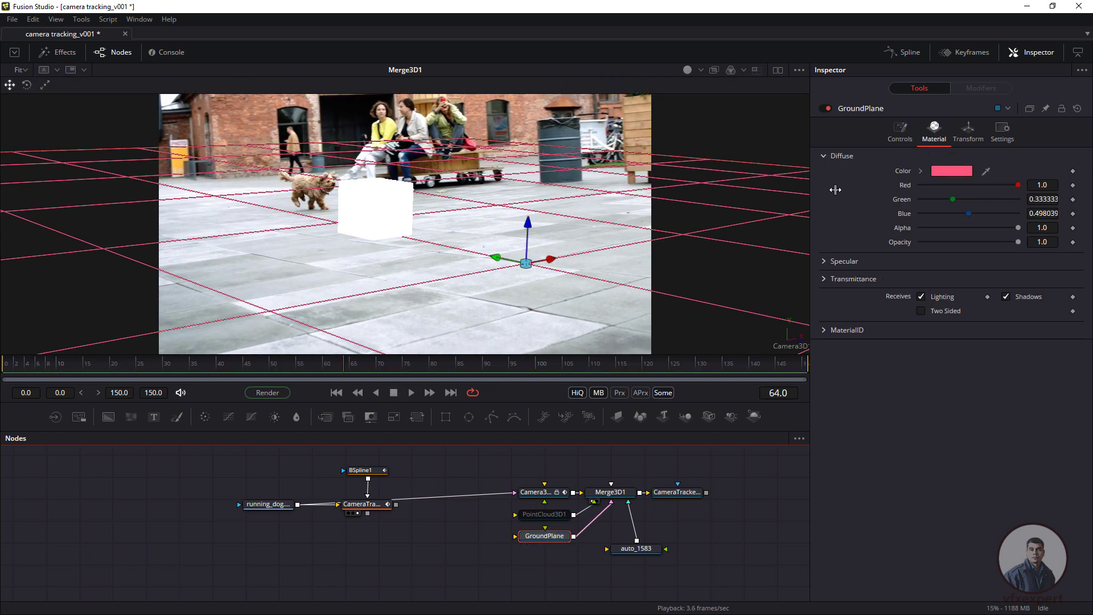
click(828, 109)
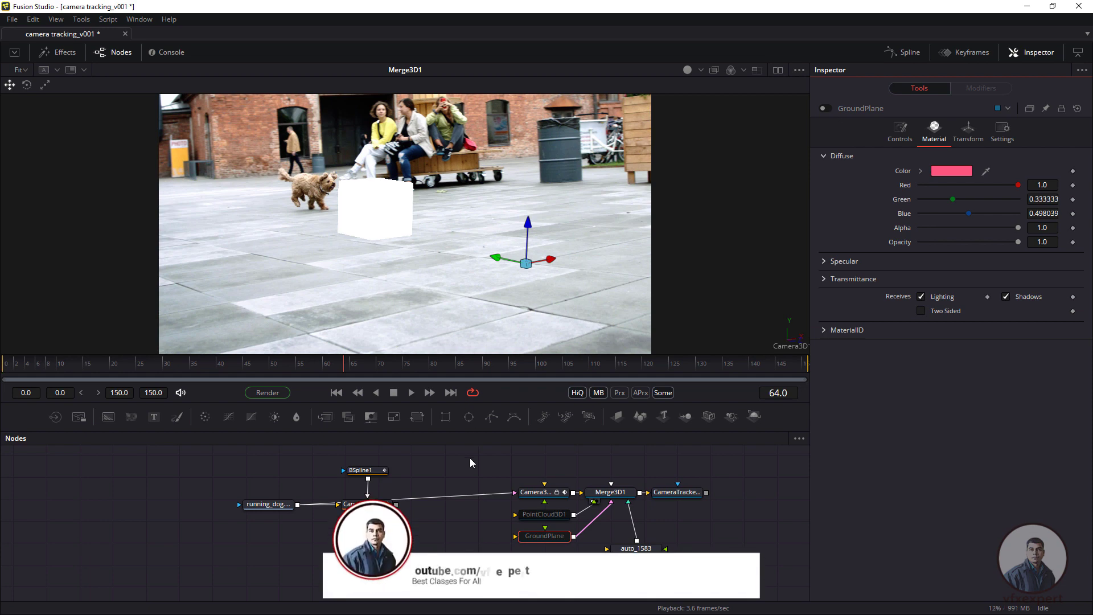
drag(370, 372, 318, 370)
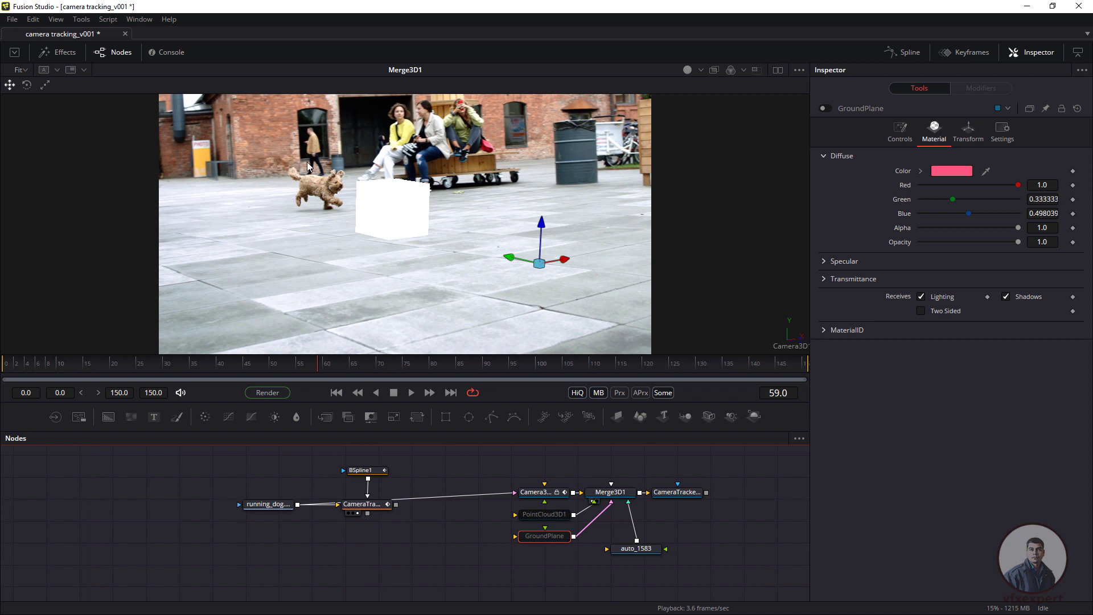
click(12, 21)
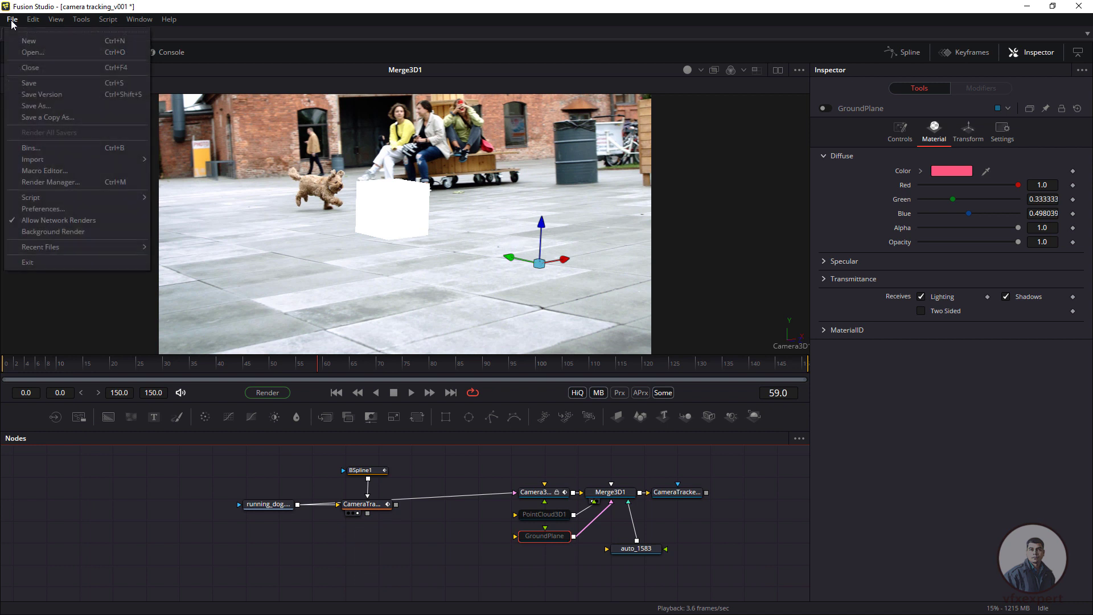
click(30, 84)
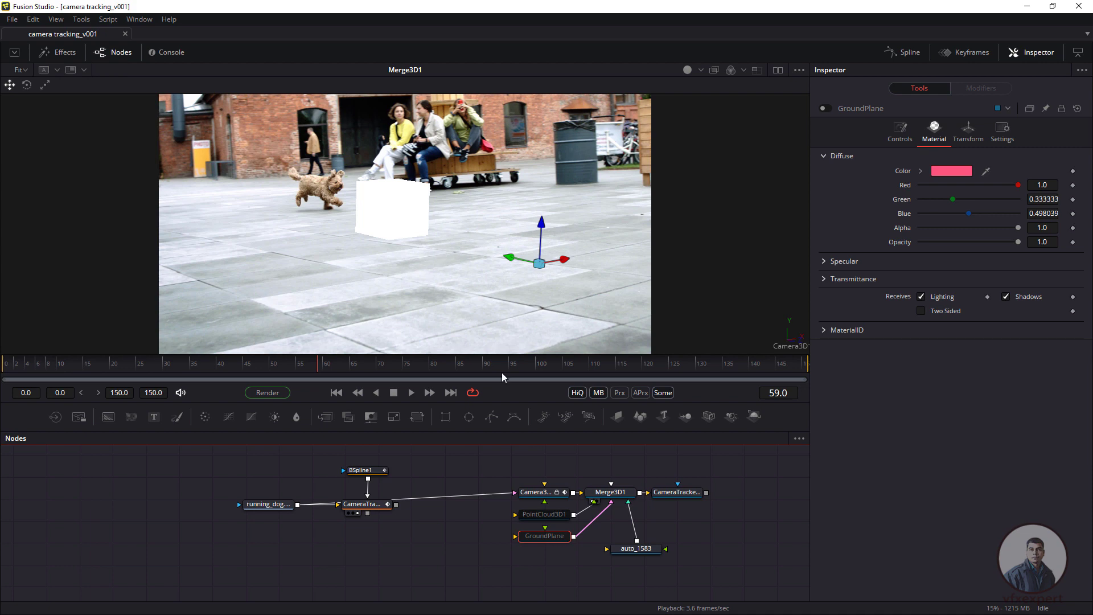
Step: At frame 101, create a cube from the PointCloud3D1 point on the open pavement in front of the wooden crate
click(543, 514)
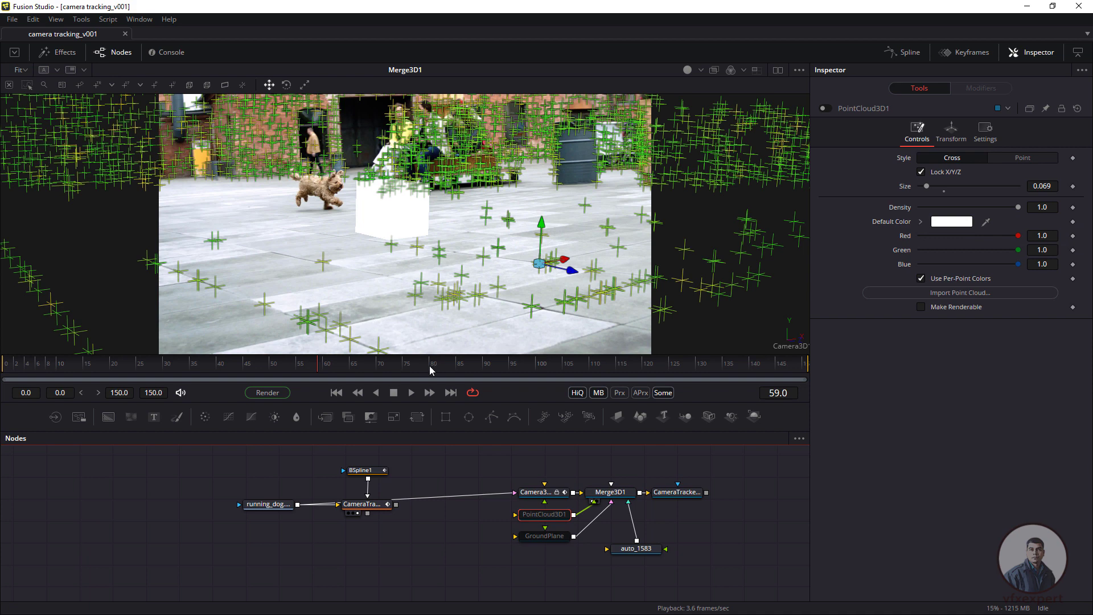
drag(515, 377, 542, 378)
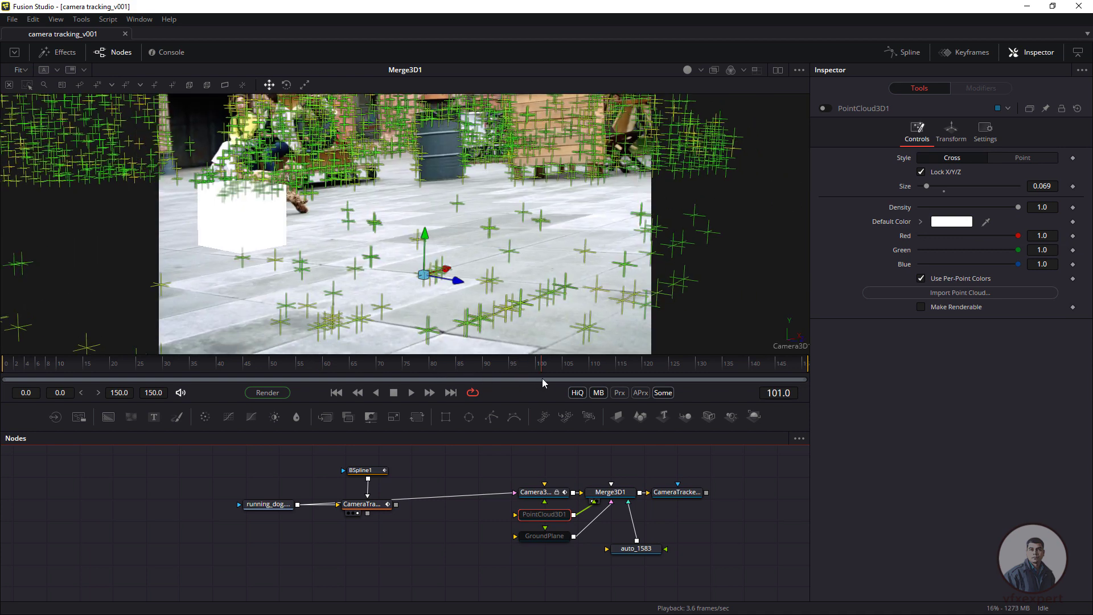
click(490, 229)
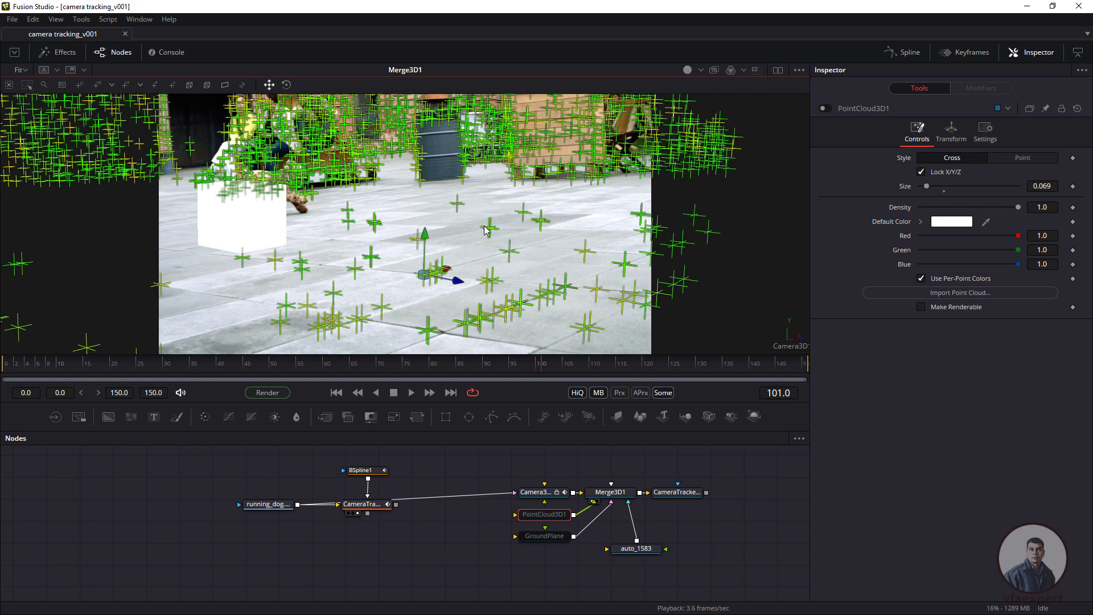
right_click(489, 231)
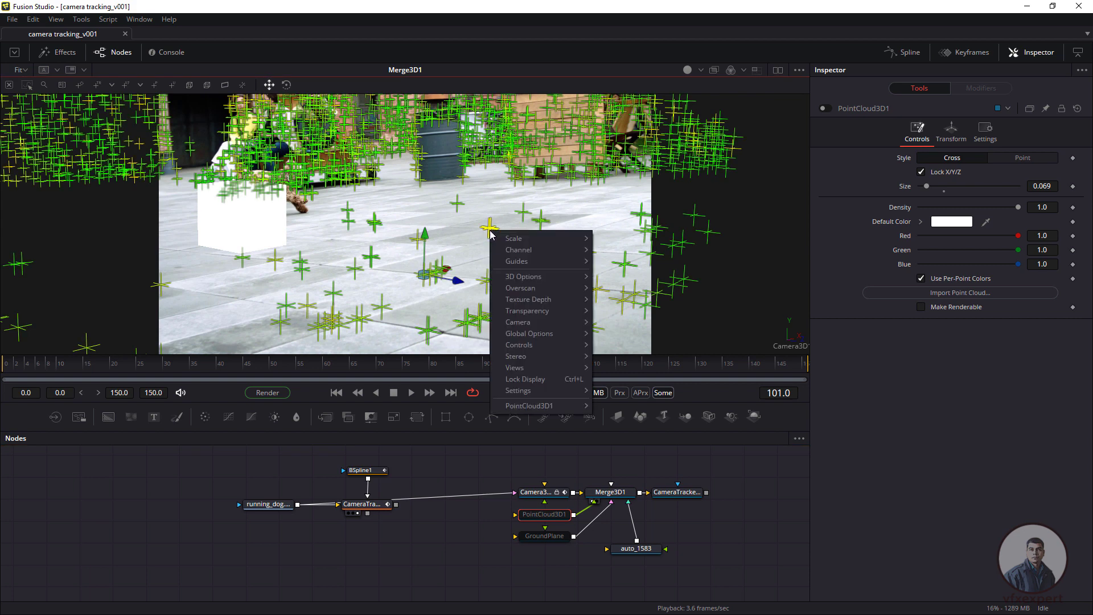
click(548, 421)
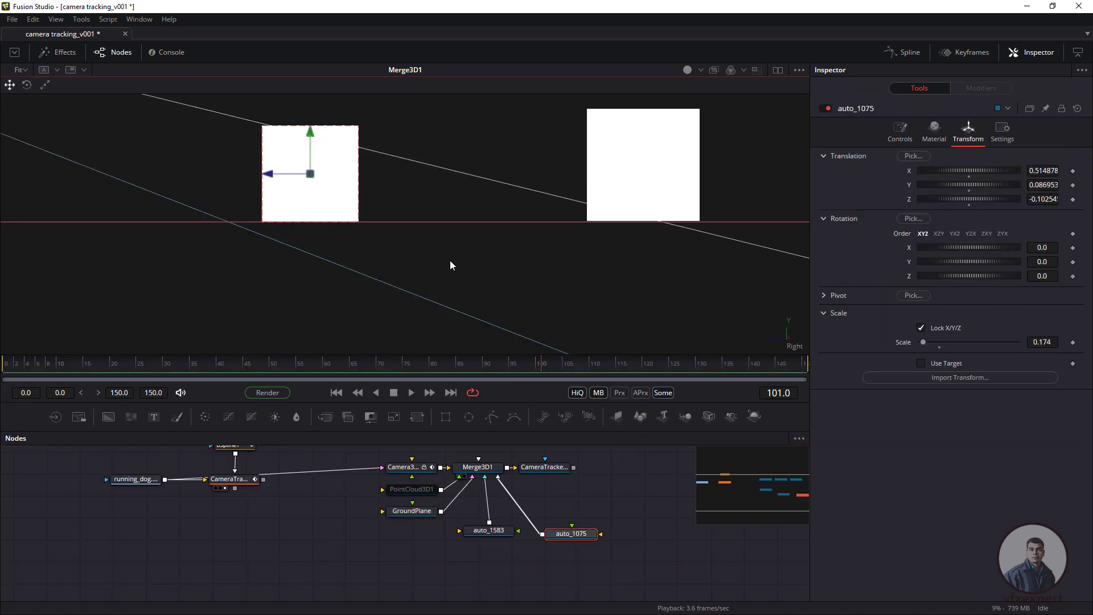
Step: Return the viewer from the Right view to Camera3D1 and disable the GroundPlane node
right_click(450, 261)
mouse_move(507, 352)
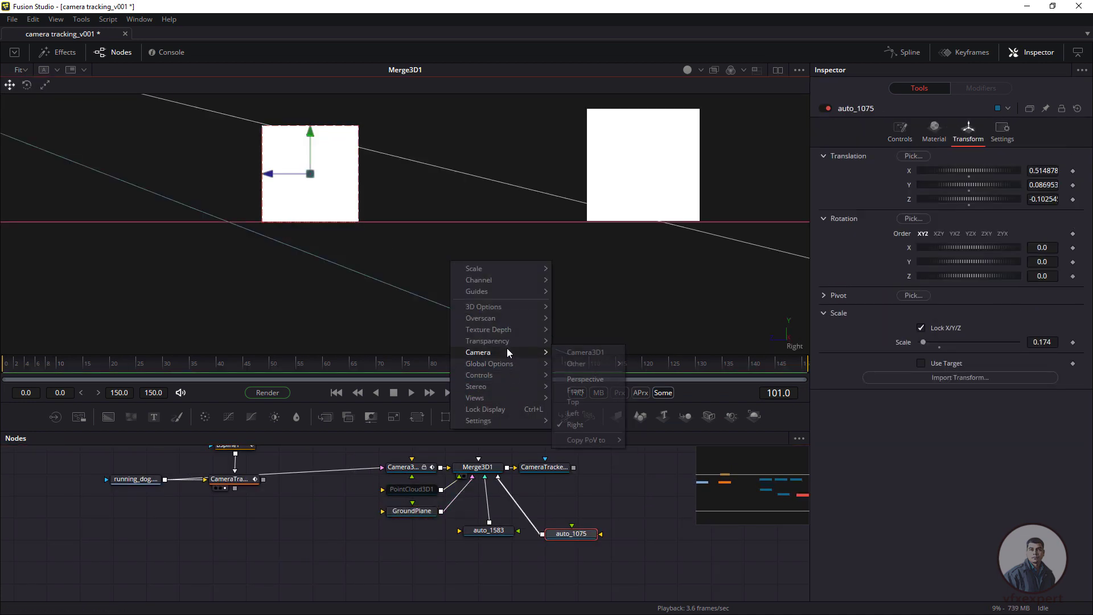
click(581, 353)
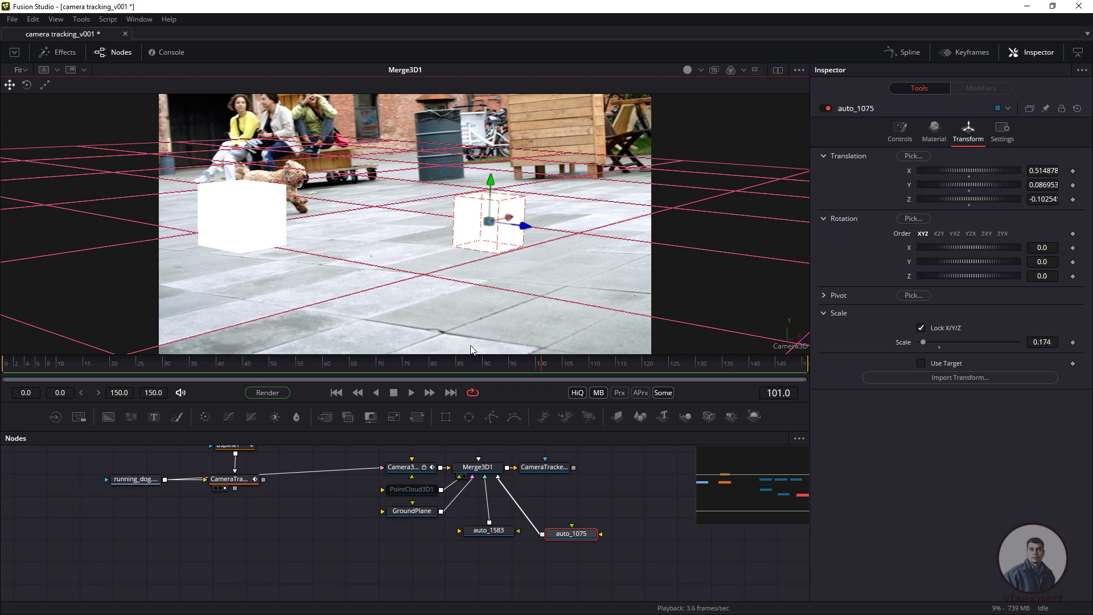
click(407, 512)
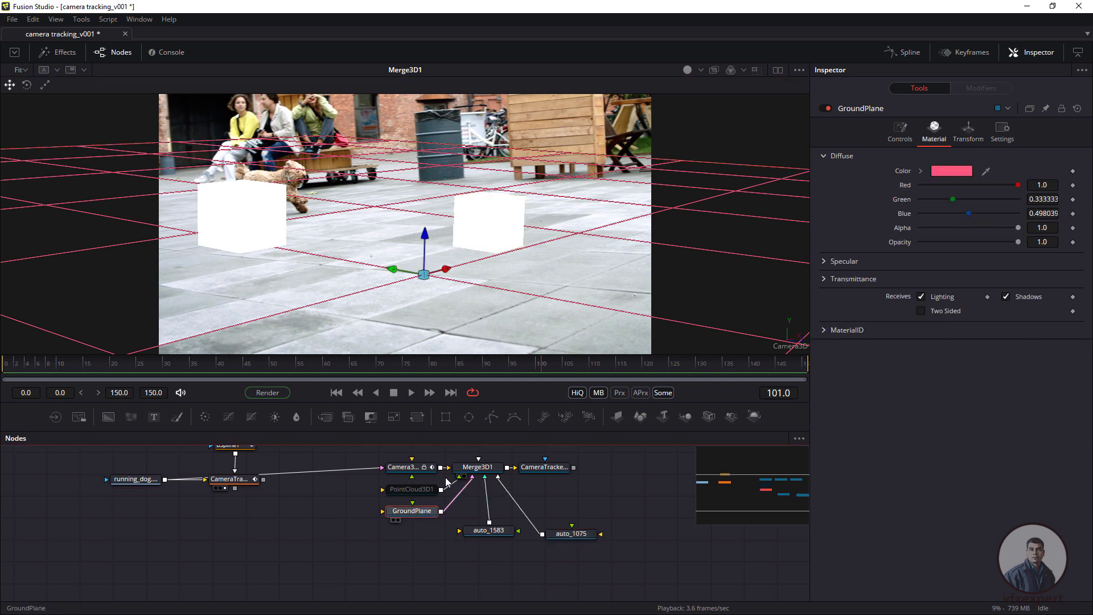
click(826, 110)
Step: Play the shot from frame 61 to check how both cubes stick to the pavement, and stop at frame 74
drag(255, 369, 360, 384)
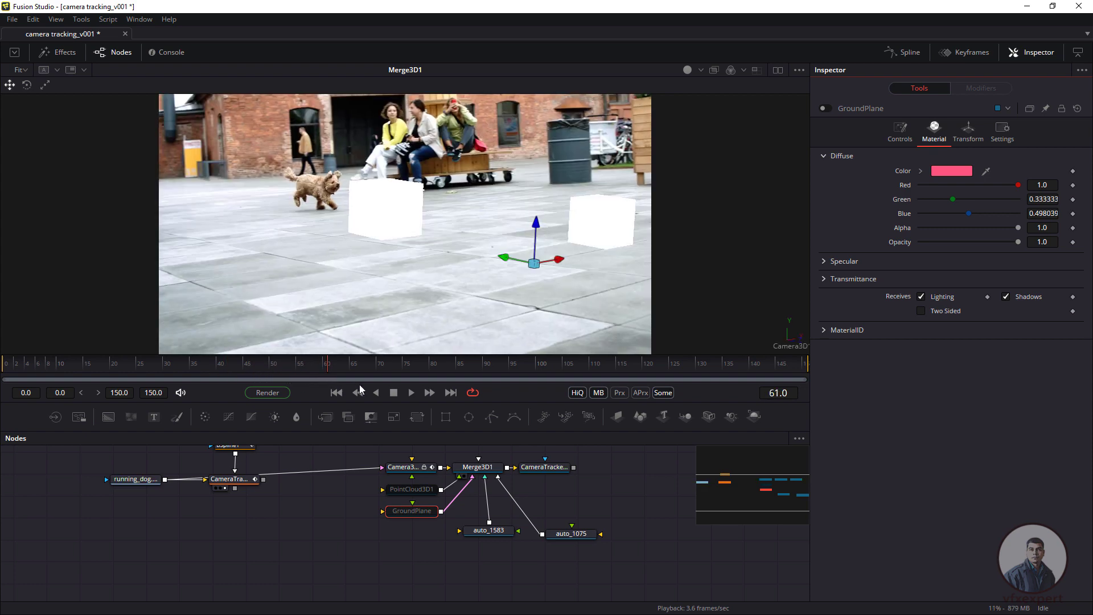
click(411, 394)
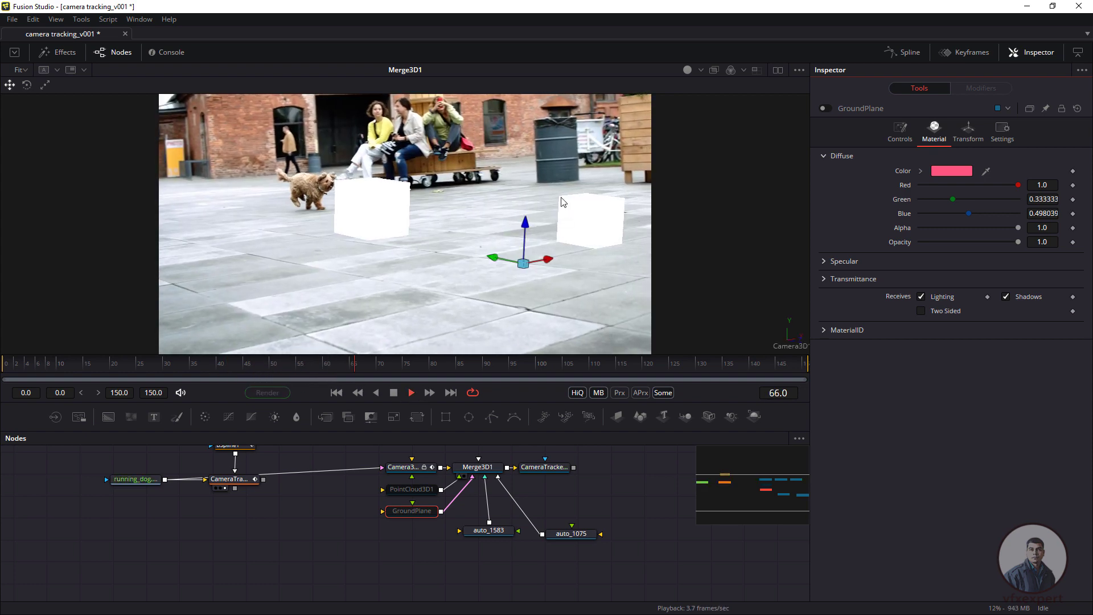
click(393, 392)
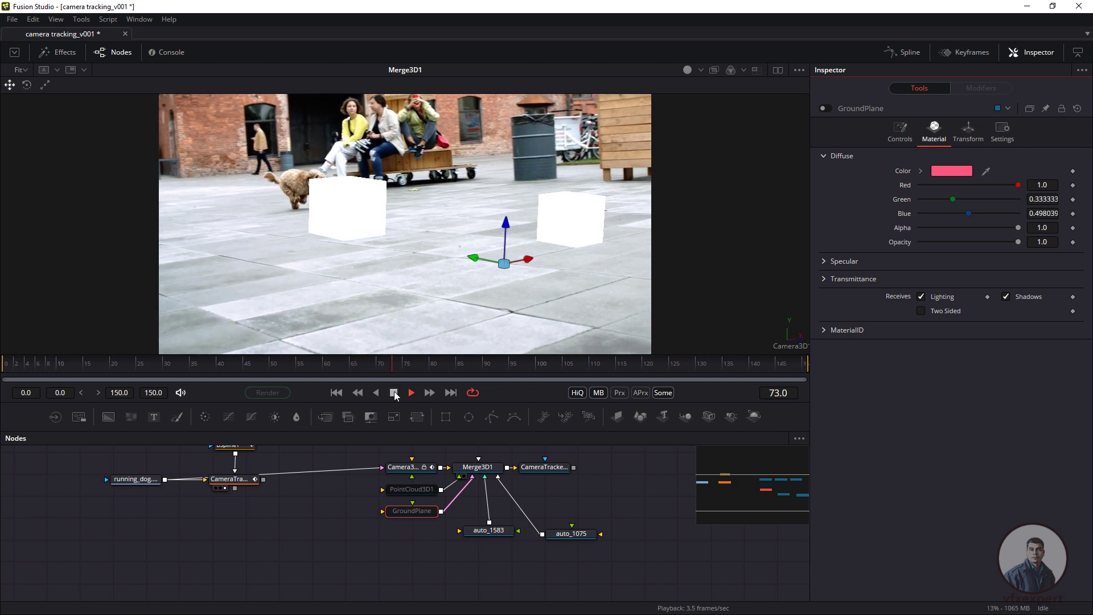
click(599, 476)
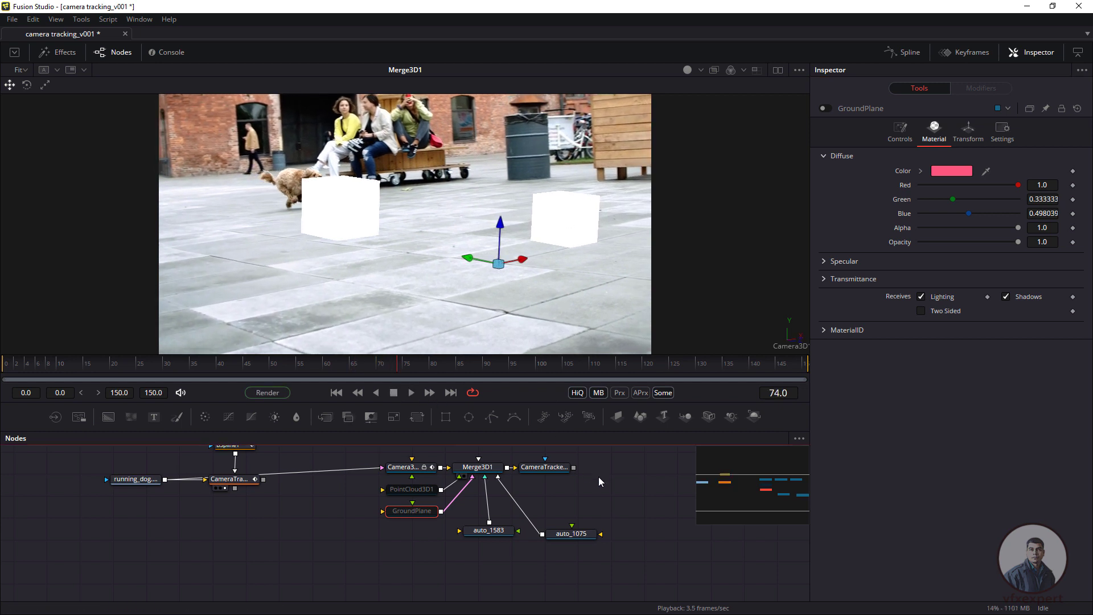
Step: Move the CameraTracker1 node slightly down and disconnect the running_dog footage from Camera3D1's image input
scroll(367, 529, up, 3)
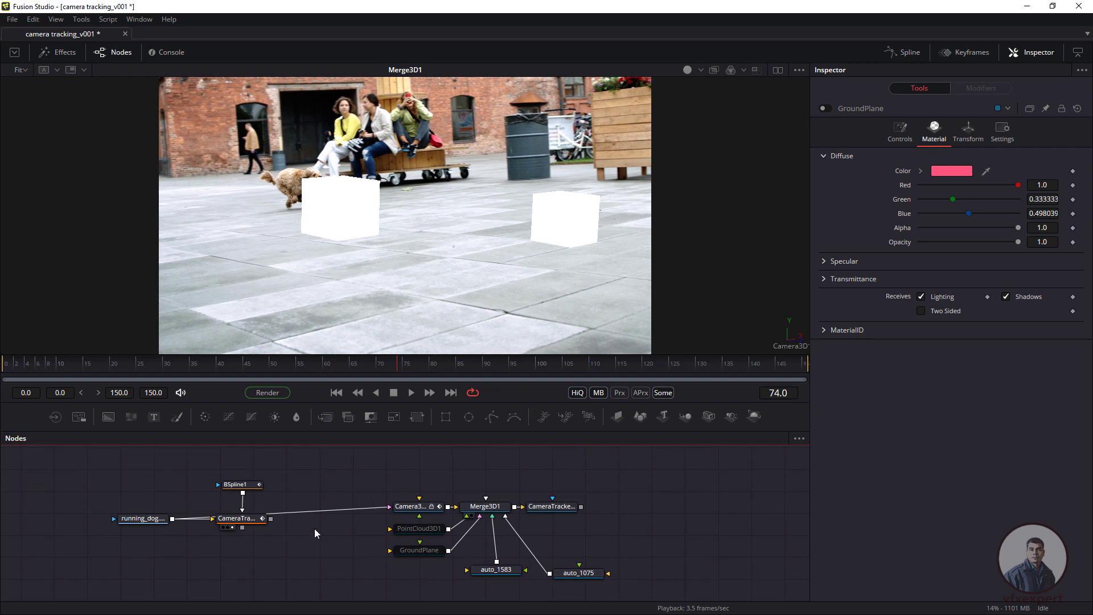
drag(250, 519, 251, 533)
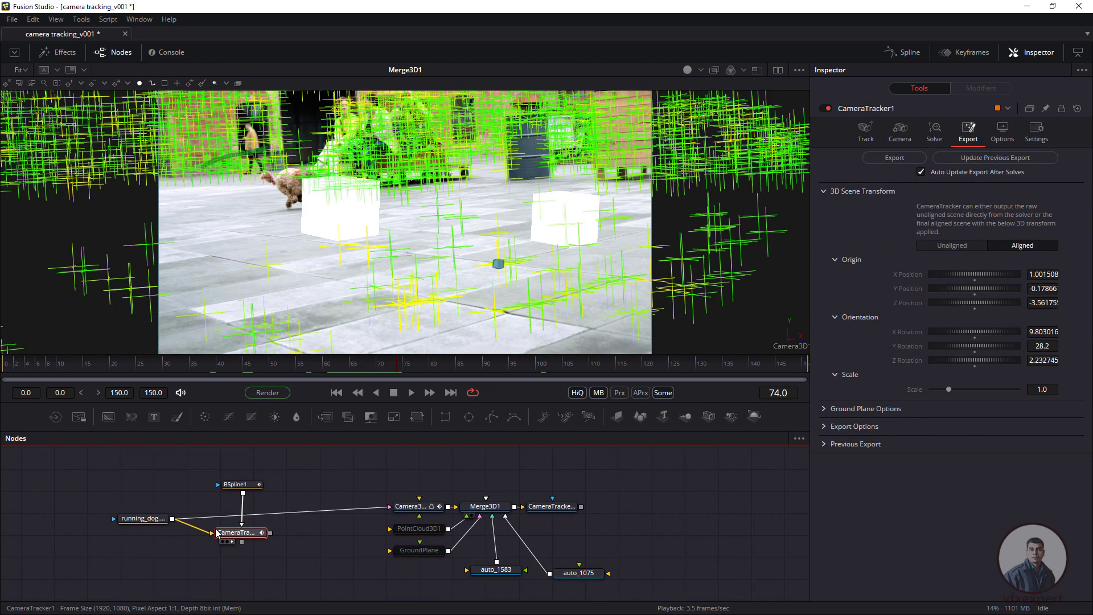
click(176, 523)
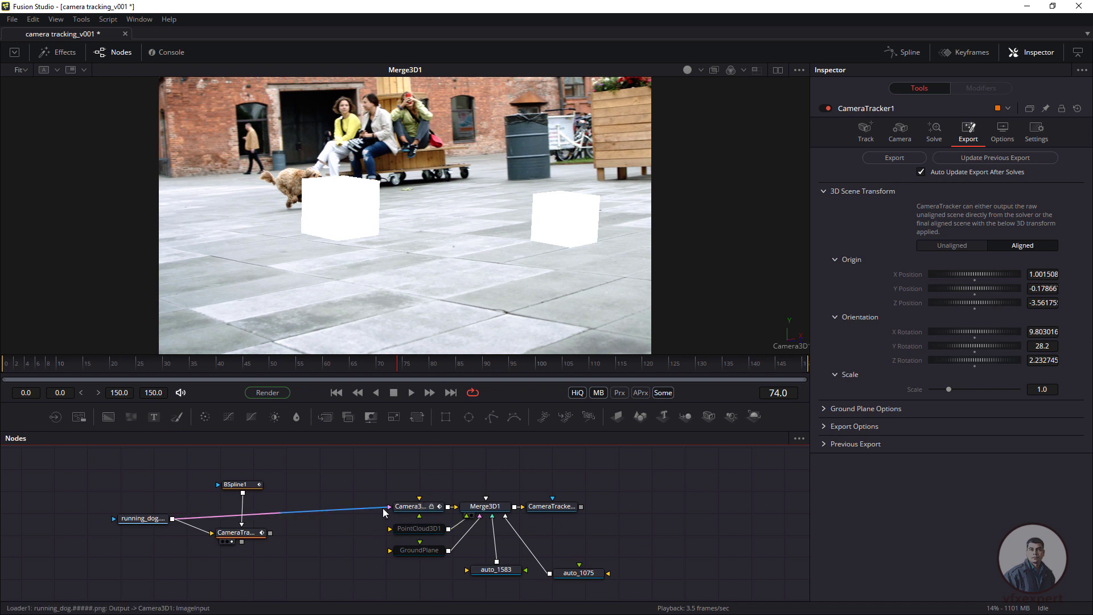
drag(387, 507, 351, 506)
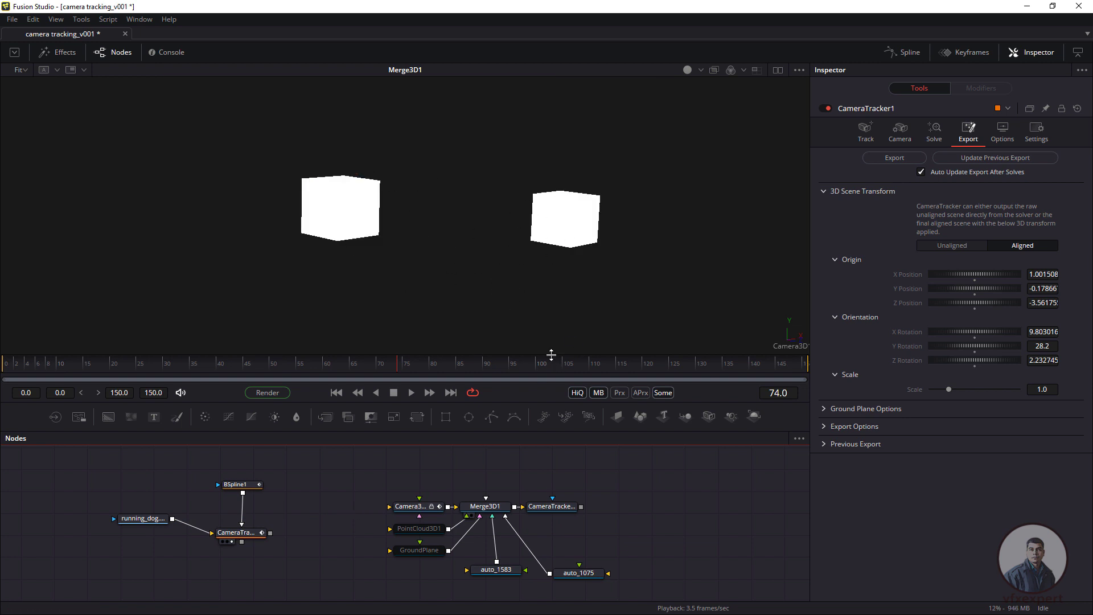
Step: Display CameraTracker1_Renderer in the viewer and scrub to frame 47 to inspect the rendered cubes
drag(535, 528, 552, 491)
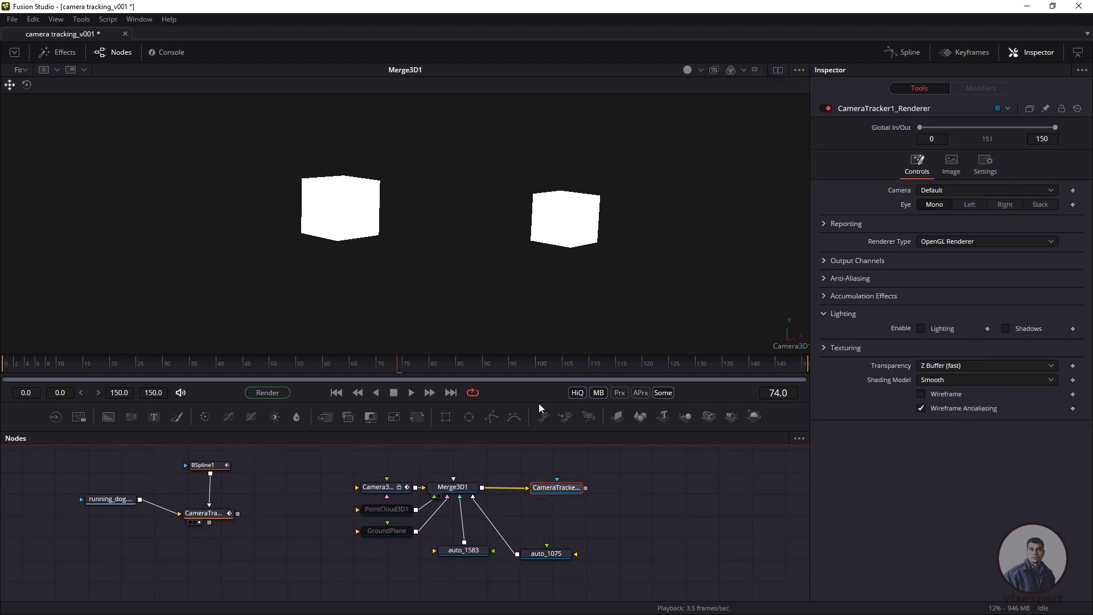
key(1)
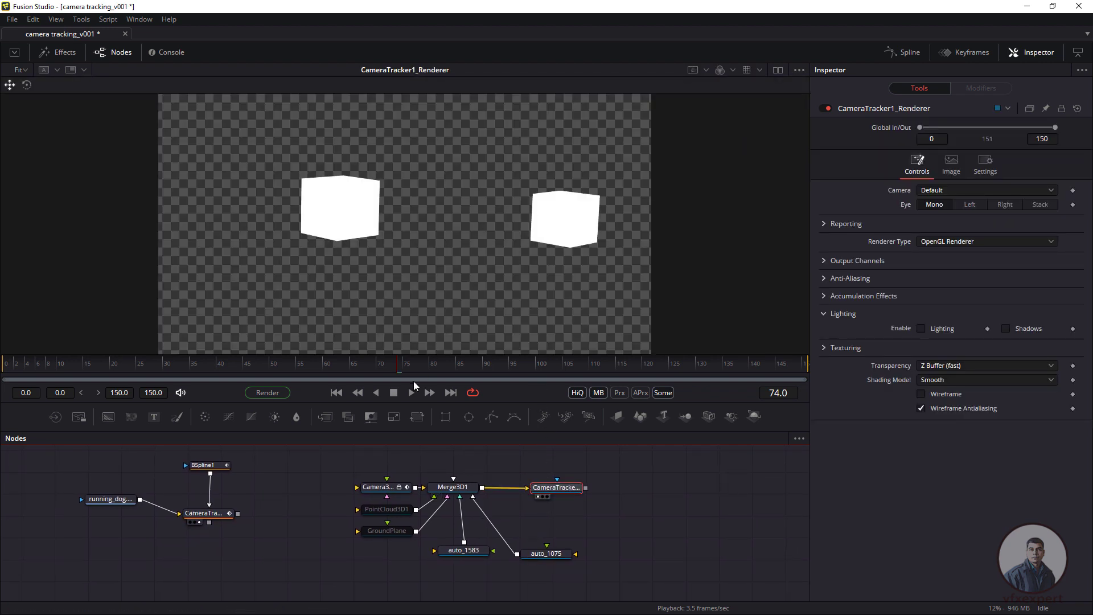
drag(382, 367, 357, 365)
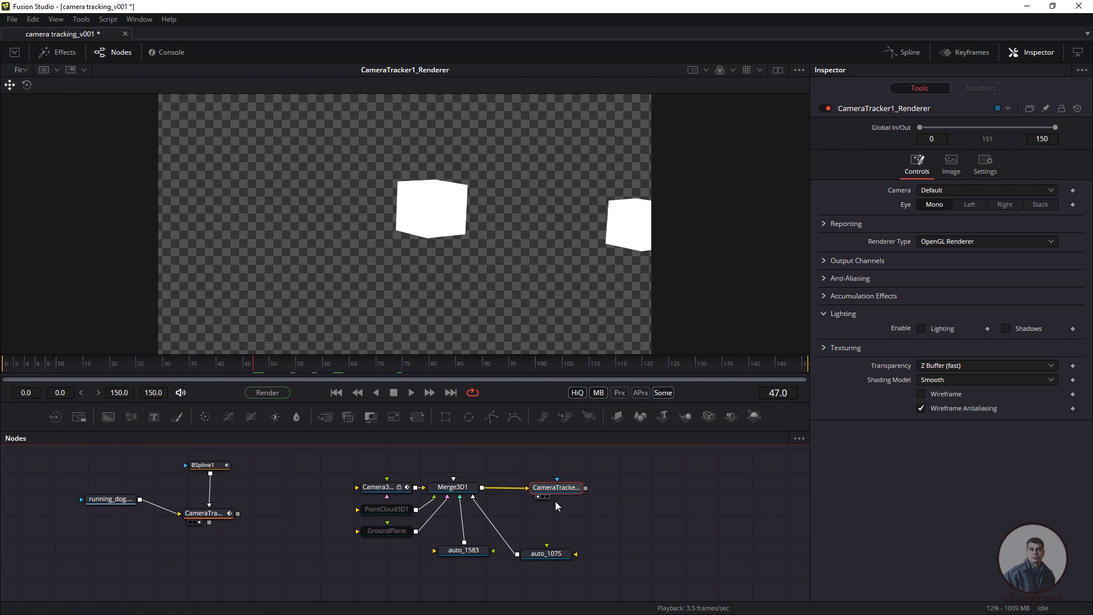
Step: Examine the renderer's image size settings and view the running_dog footage to compare resolutions
click(950, 163)
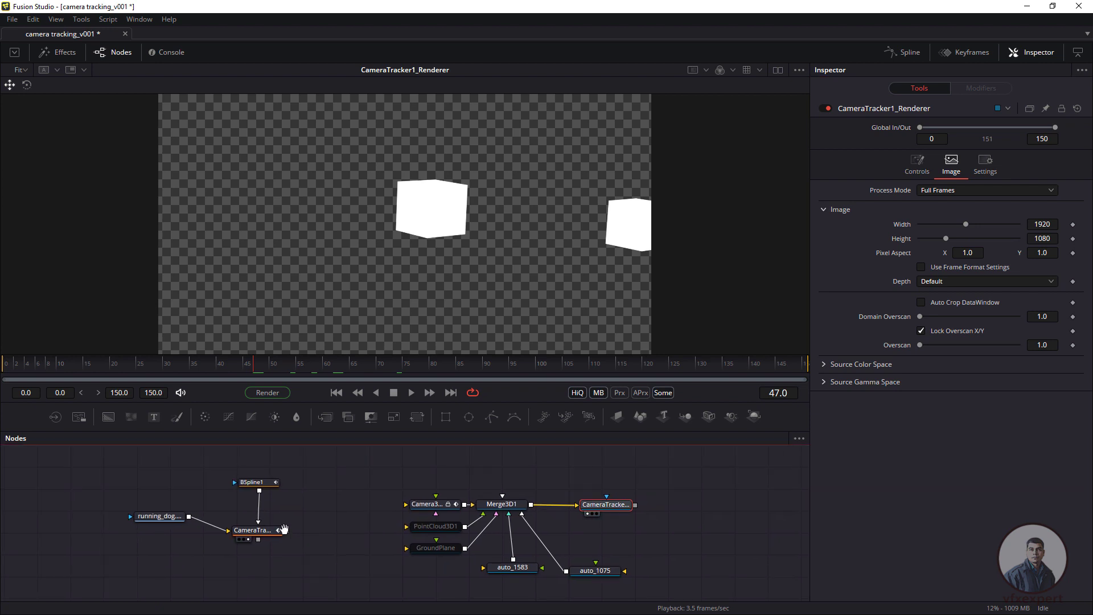
click(165, 517)
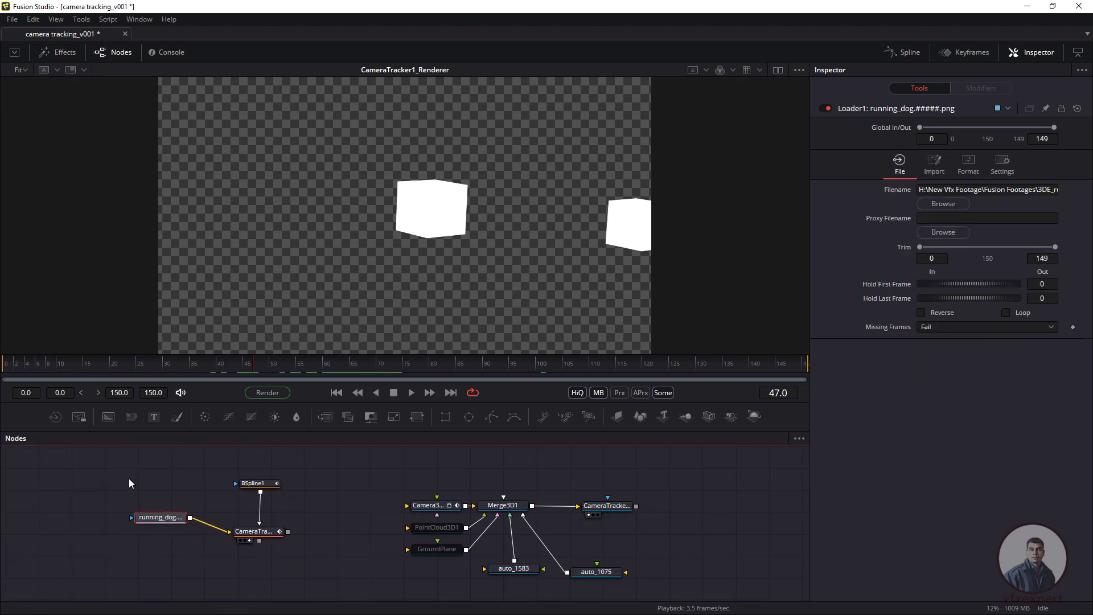
key(1)
drag(607, 178, 595, 239)
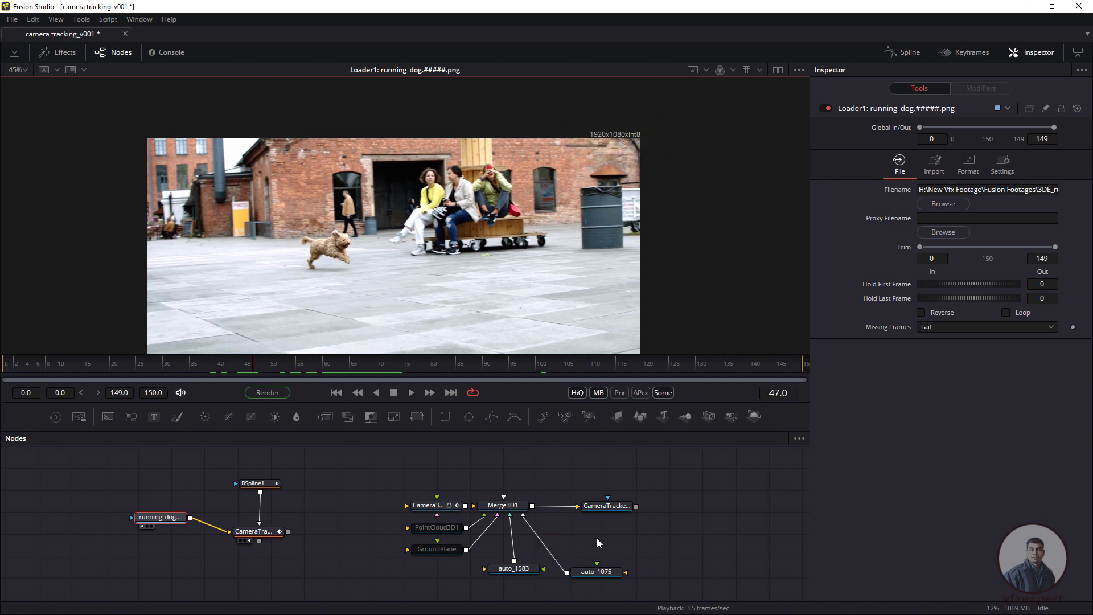
Step: Check the composition's Frame Format preferences against the renderer's image size, and close them without saving
click(609, 506)
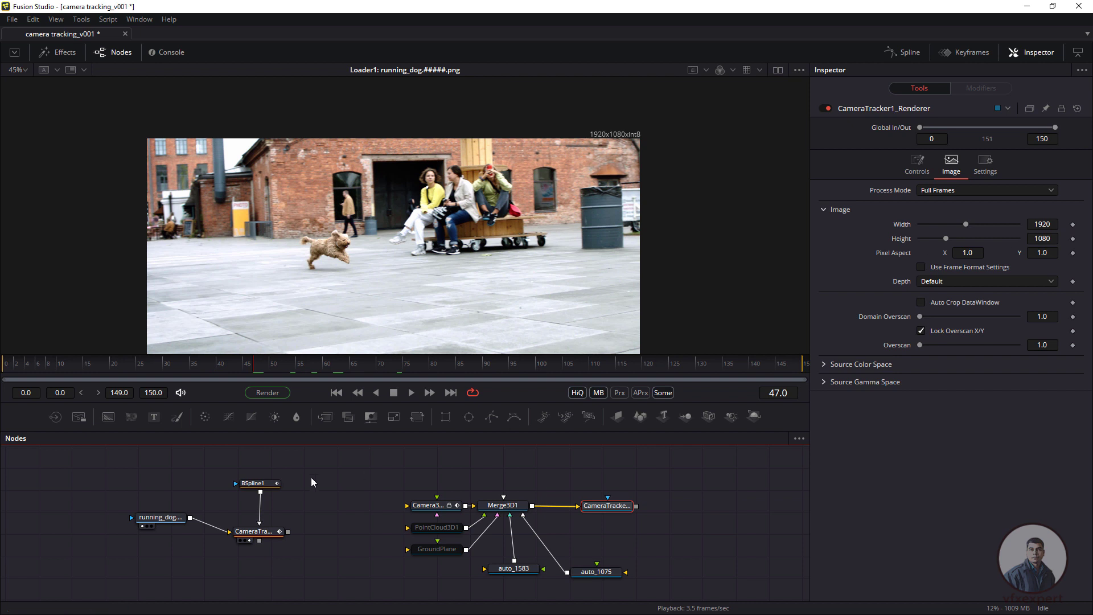
click(11, 21)
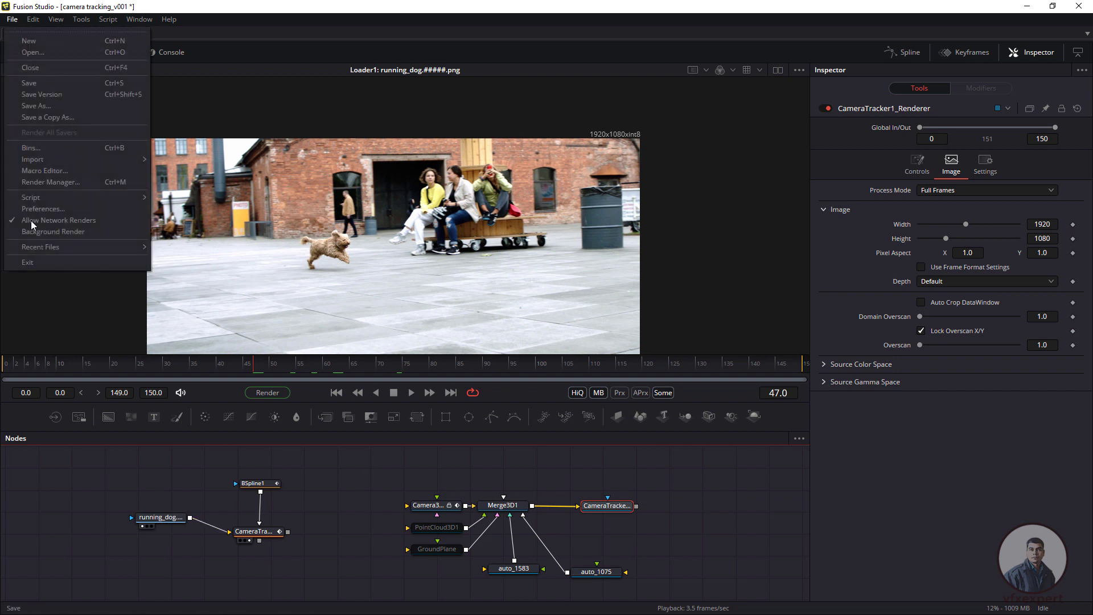
click(62, 215)
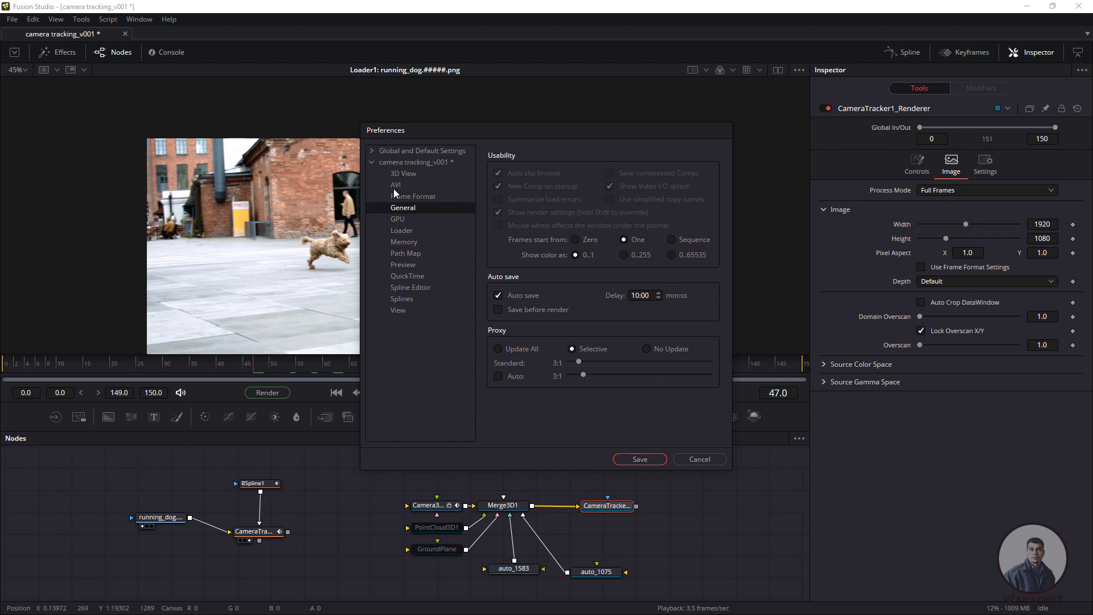
click(417, 197)
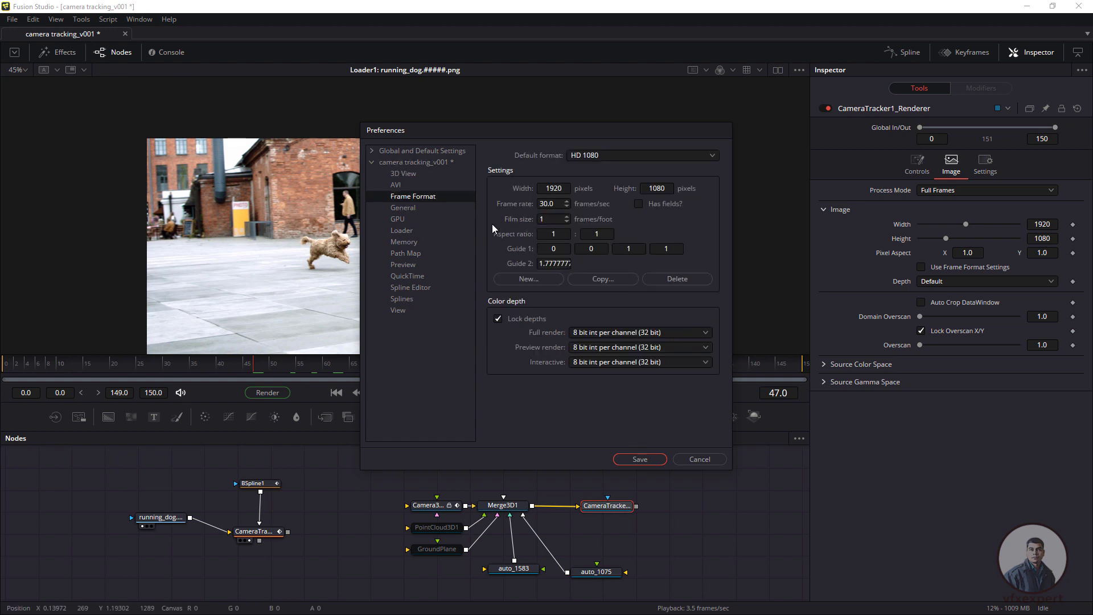
click(714, 459)
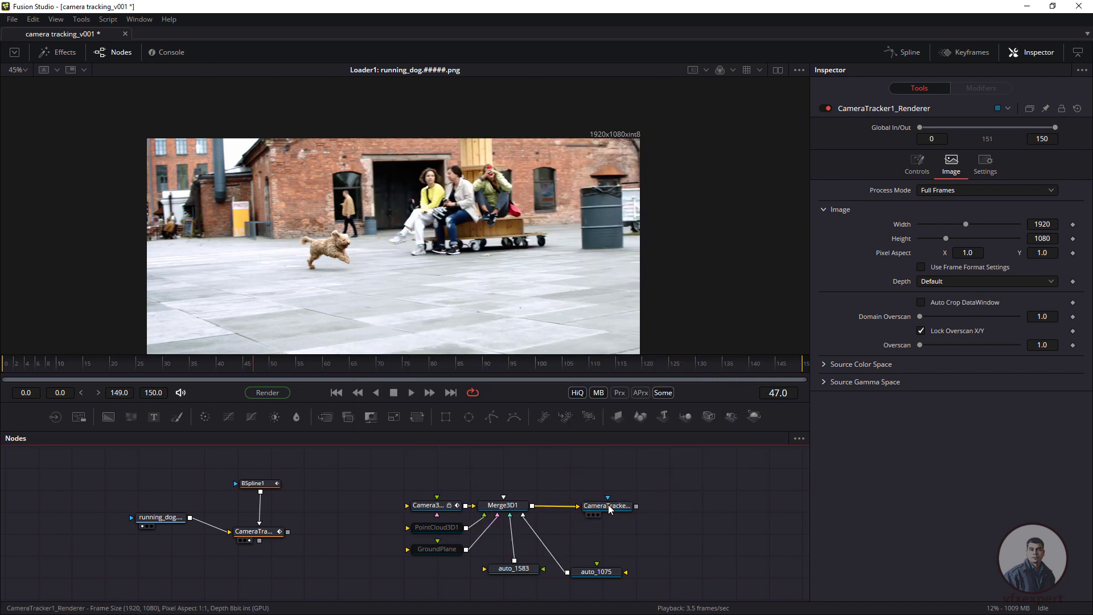
Step: View CameraTracker1_Renderer at frame 35, enlarge the node area, and add a Merge node below the 3D nodes
drag(606, 506, 503, 220)
drag(214, 368, 189, 364)
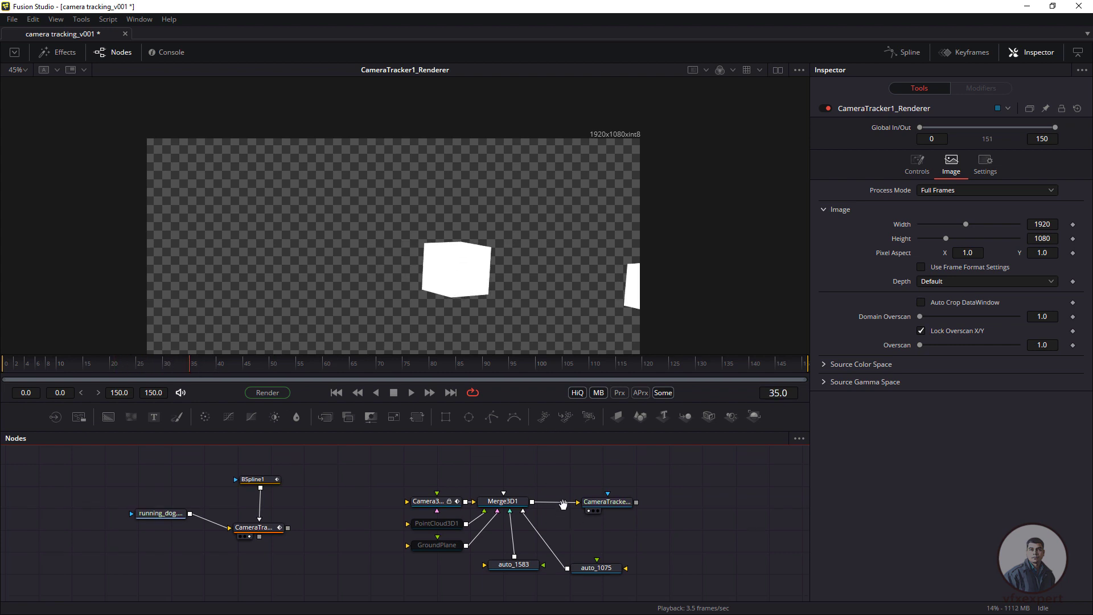
drag(551, 464, 485, 446)
drag(521, 400, 520, 347)
key(shift+space)
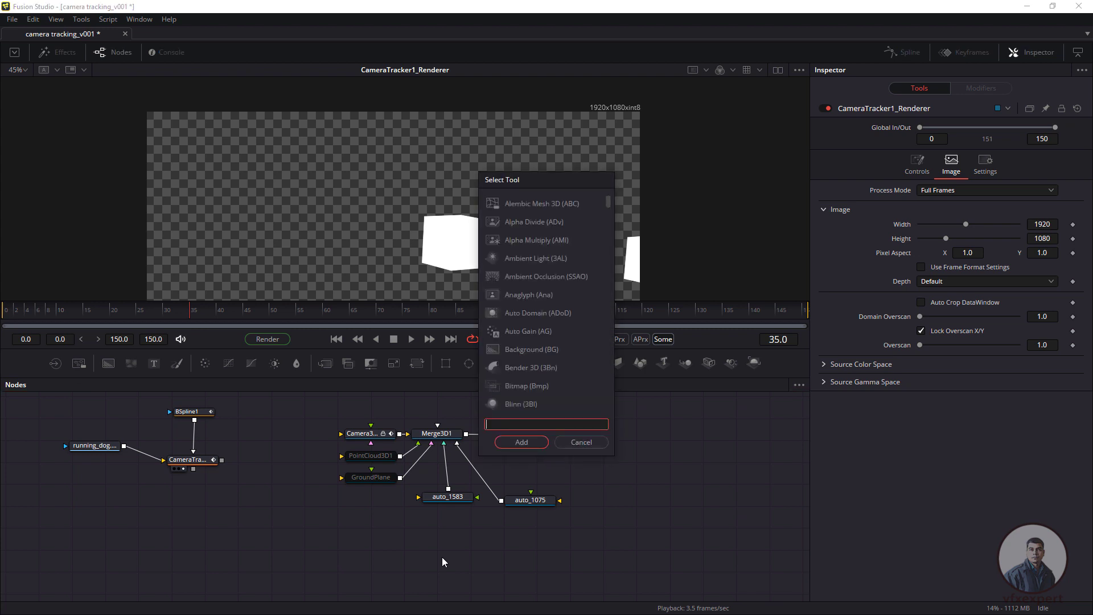
text(mer)
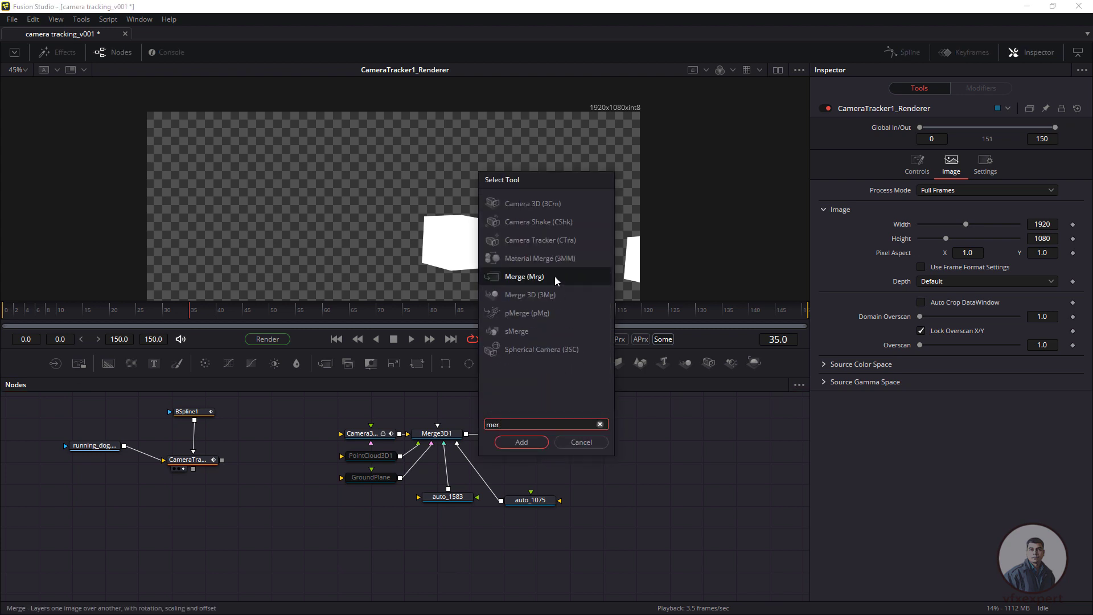
click(521, 441)
drag(472, 559, 485, 560)
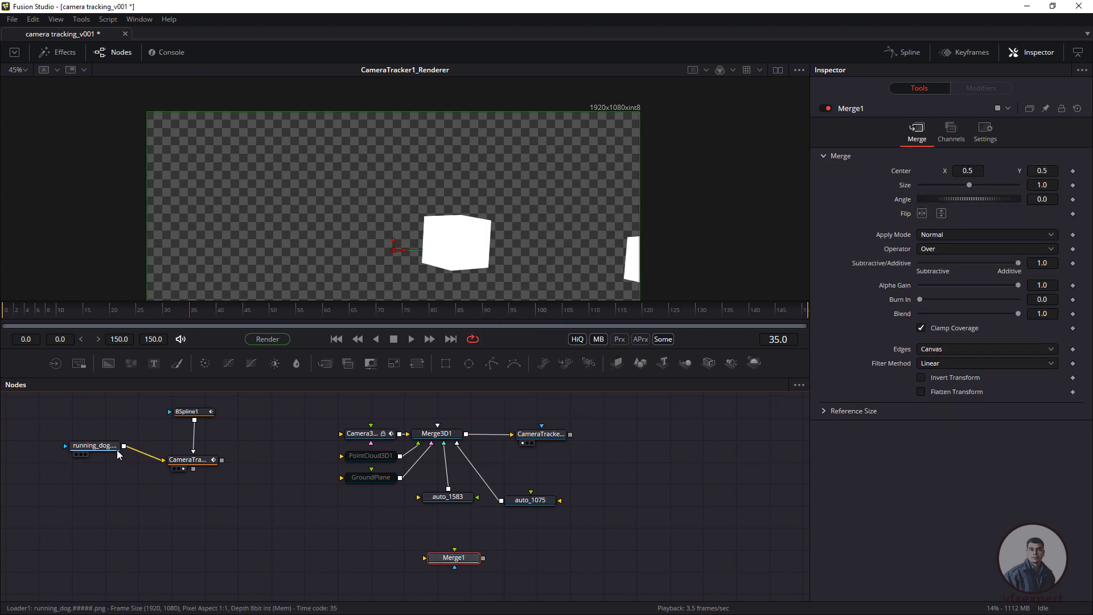
Step: Connect running_dog as Merge1's background and CameraTracker1_Renderer as its foreground, and view the composite through frame 88
drag(108, 447, 626, 564)
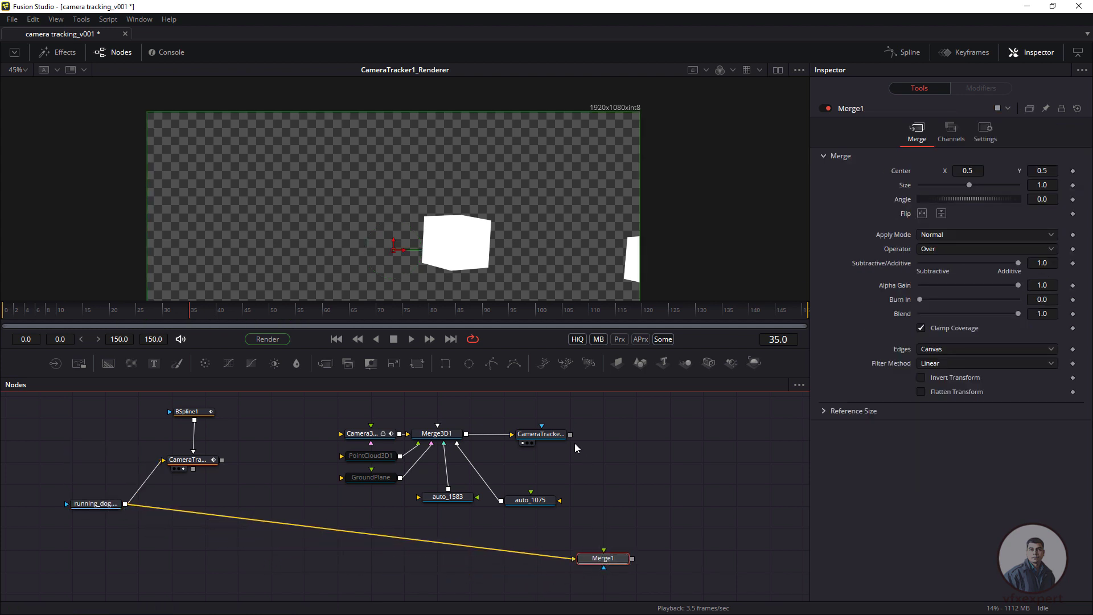
drag(570, 434, 596, 541)
key(1)
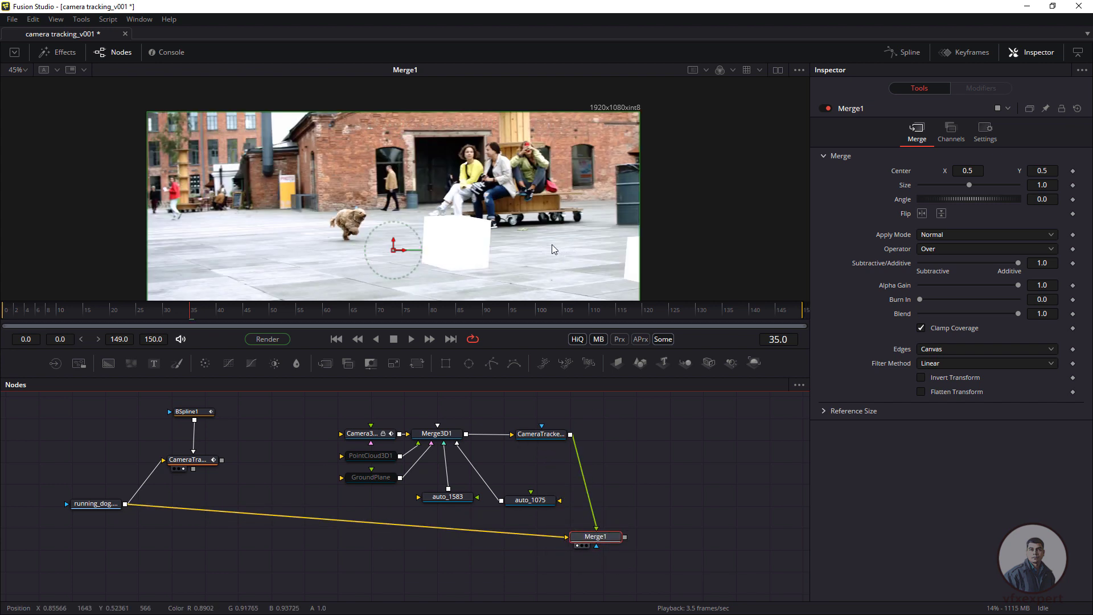
drag(360, 312, 393, 367)
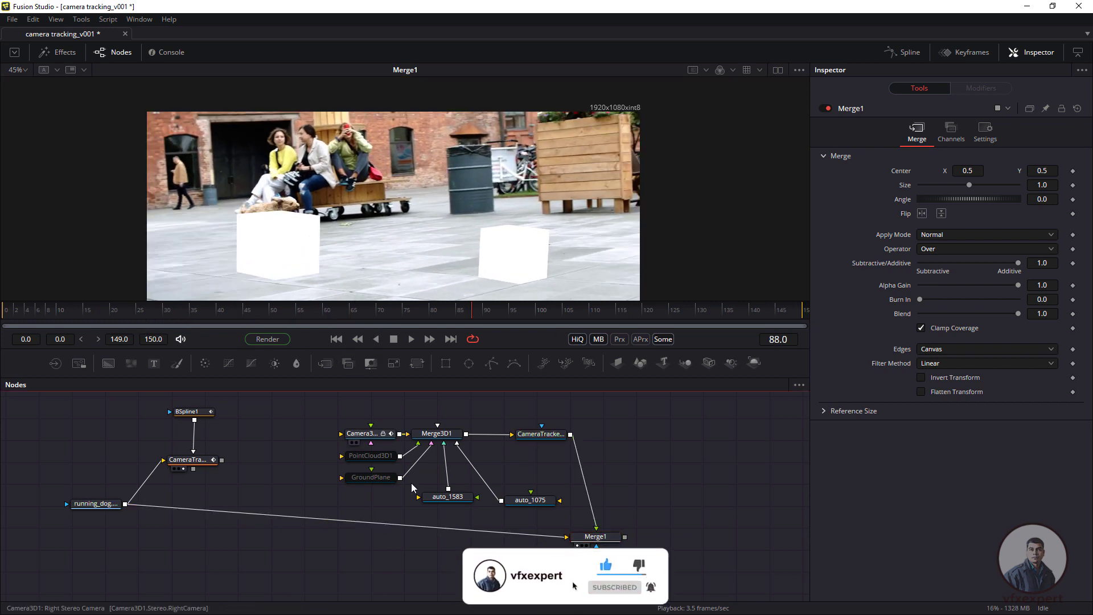
Step: Bring ball.png from File Explorer's Fusion Footages folder into the Fusion node area as a loader, below the existing nodes
key(alt+Tab)
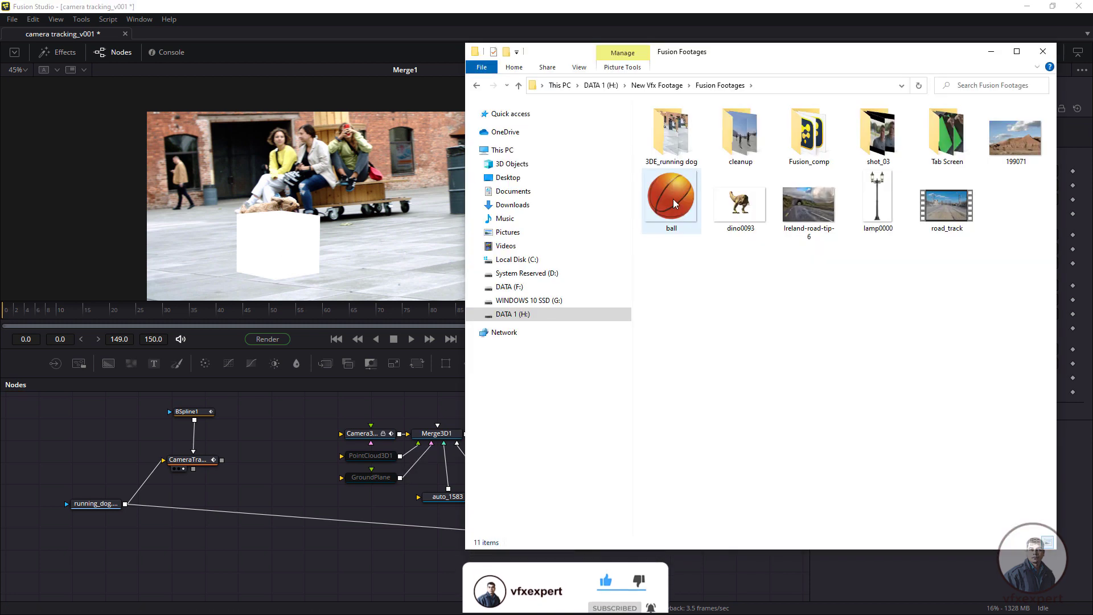
drag(673, 199, 294, 581)
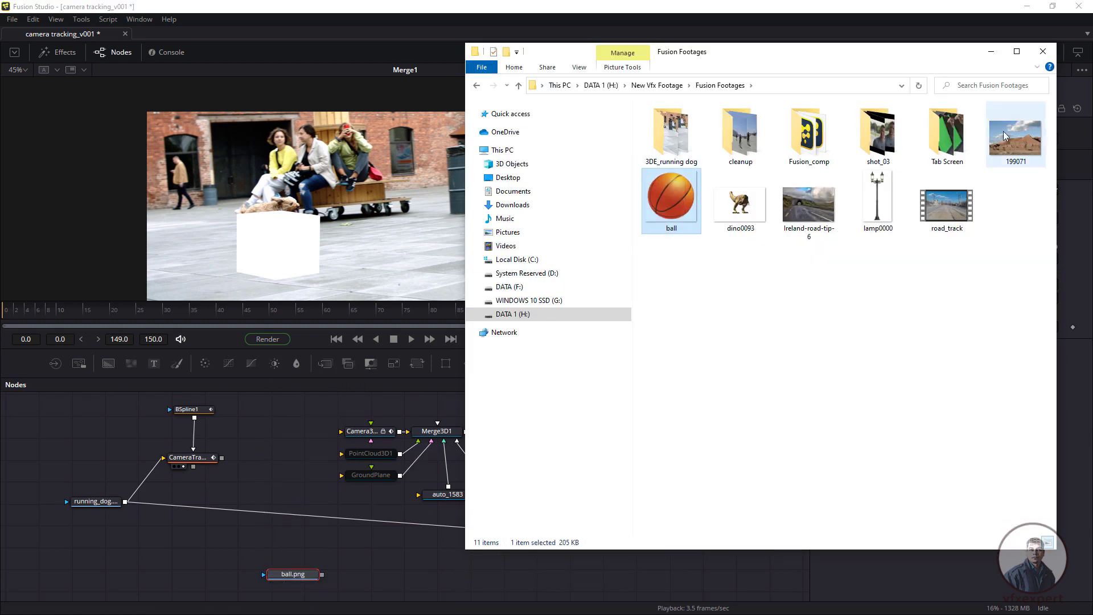
click(990, 54)
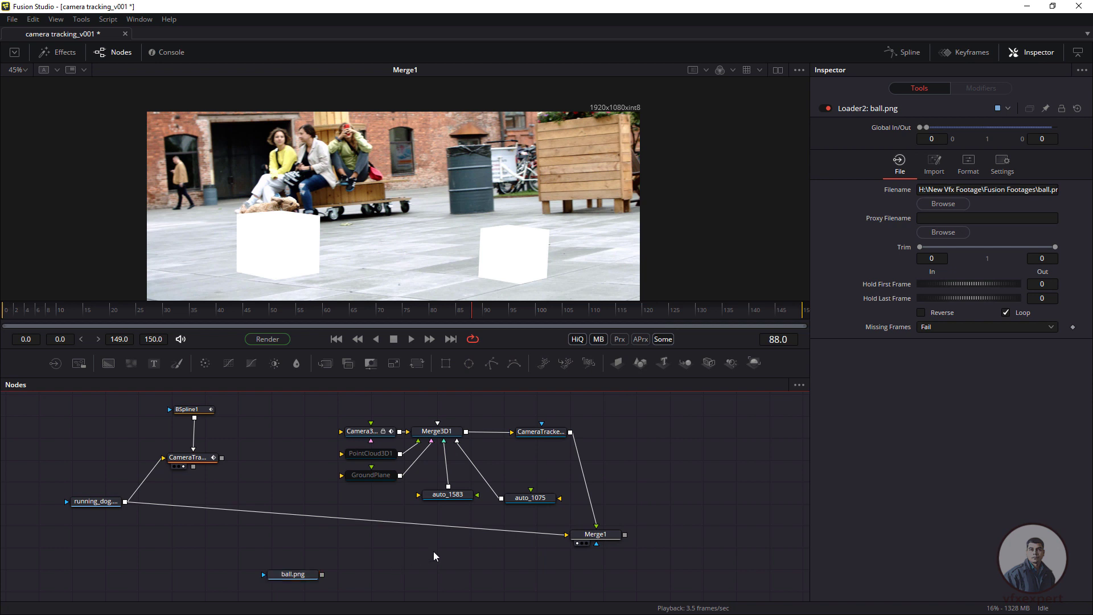
Step: Connect ball.png to the auto_1583 cube as its material texture, moving the auto_1075 node slightly aside
click(432, 494)
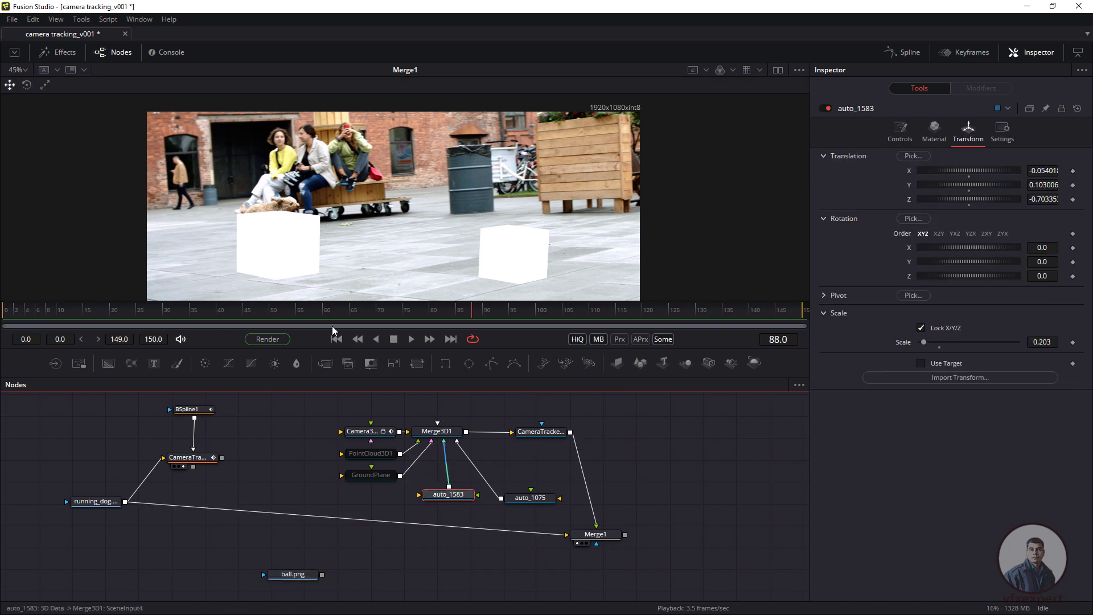
drag(530, 498, 541, 495)
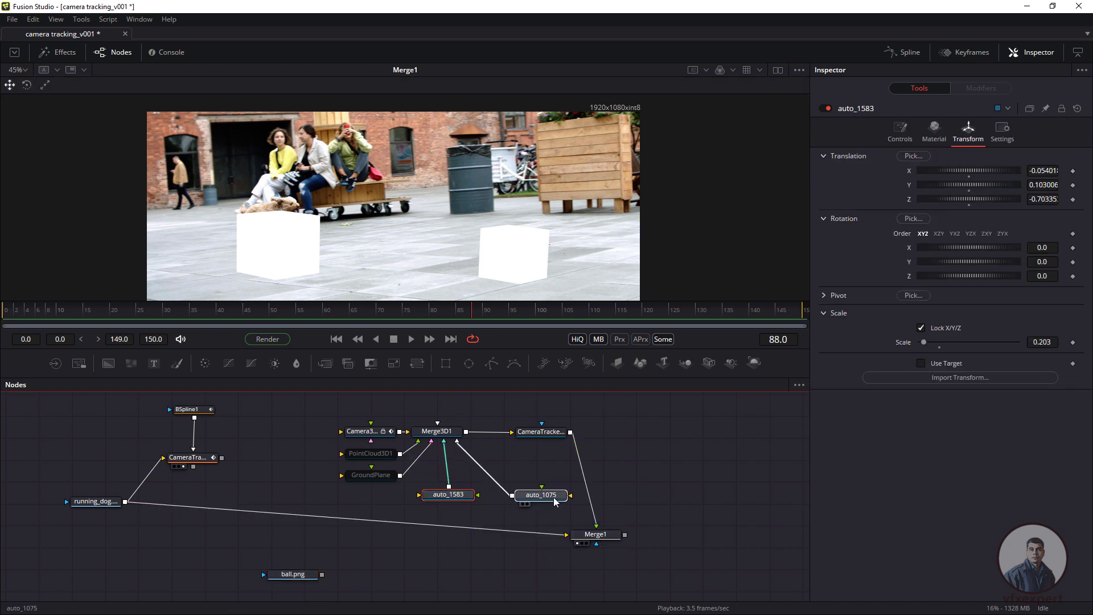
drag(449, 494, 322, 575)
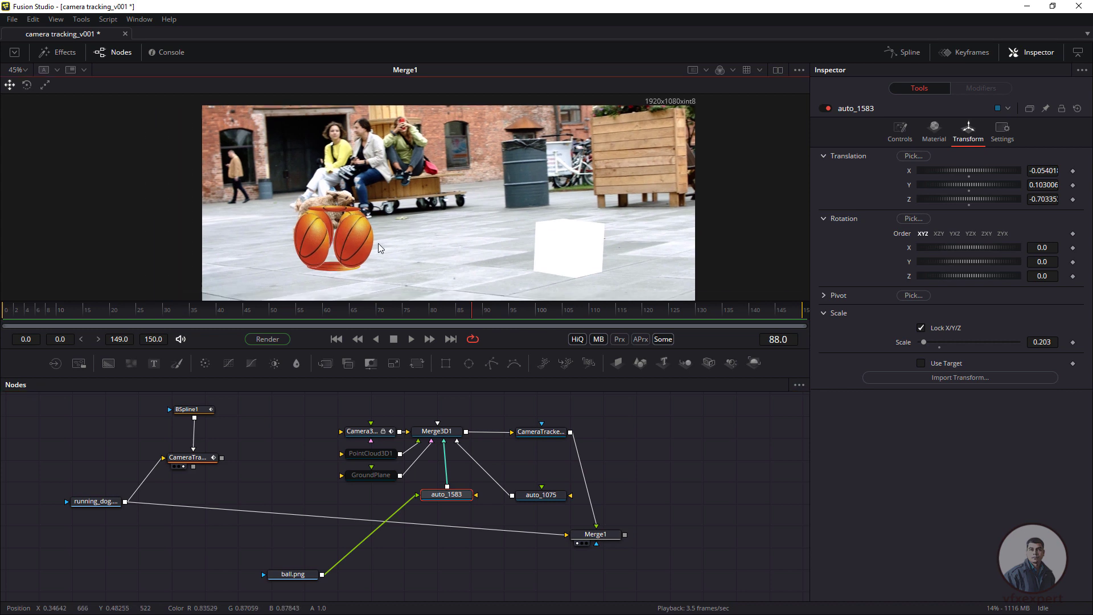
drag(358, 232, 414, 241)
key(ctrl+f)
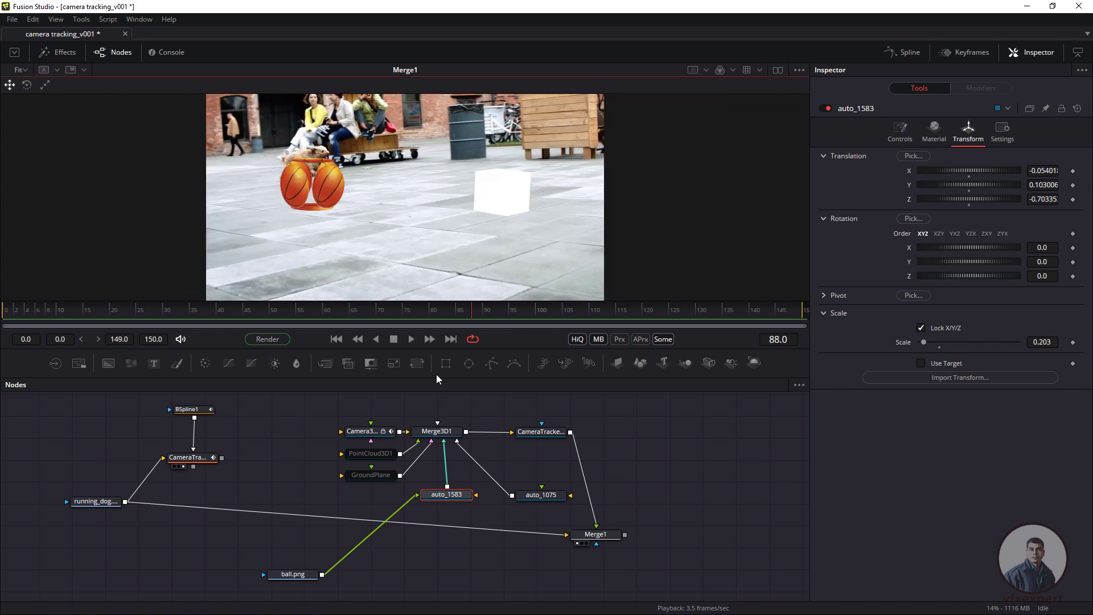
Step: Enlarge the viewer area, go to frame 72, and disable the auto_1075 cube so only the textured cube renders
drag(439, 379, 439, 451)
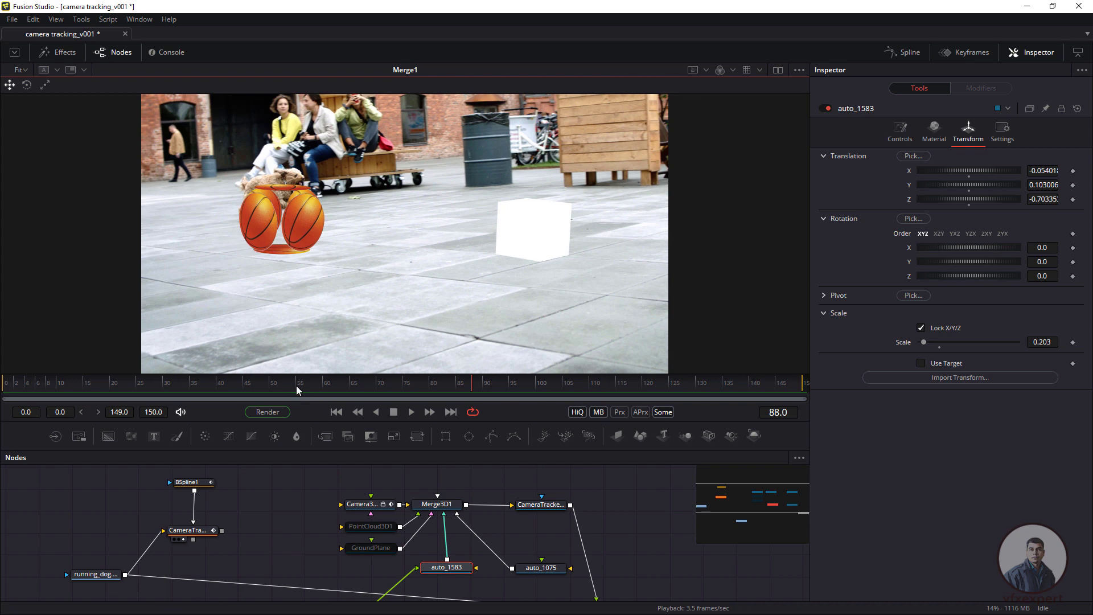
drag(257, 381, 386, 414)
click(497, 541)
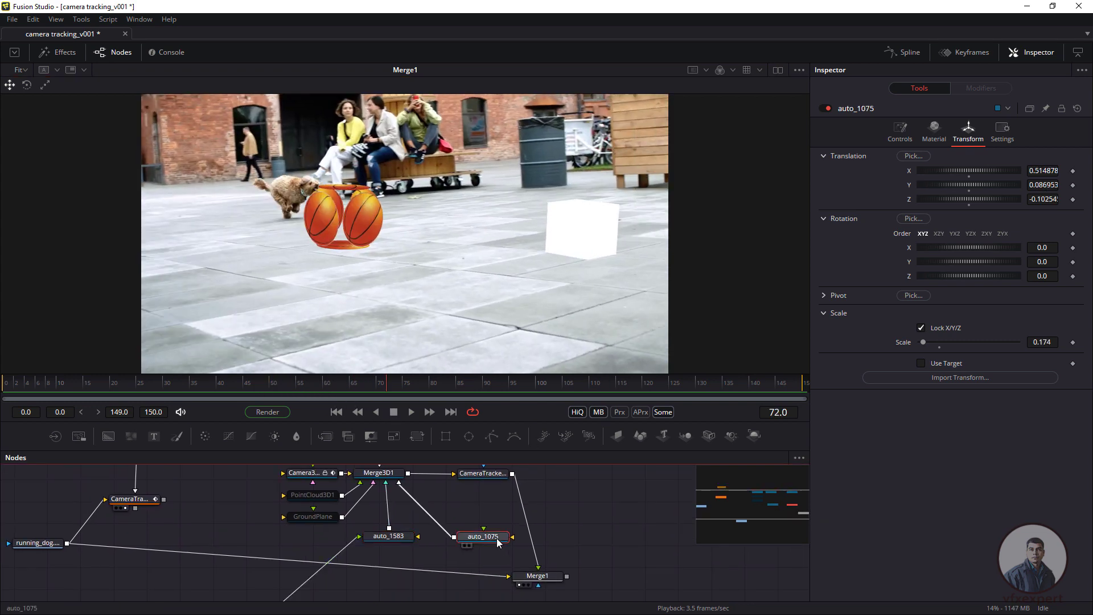
click(828, 108)
scroll(328, 332, down, 2)
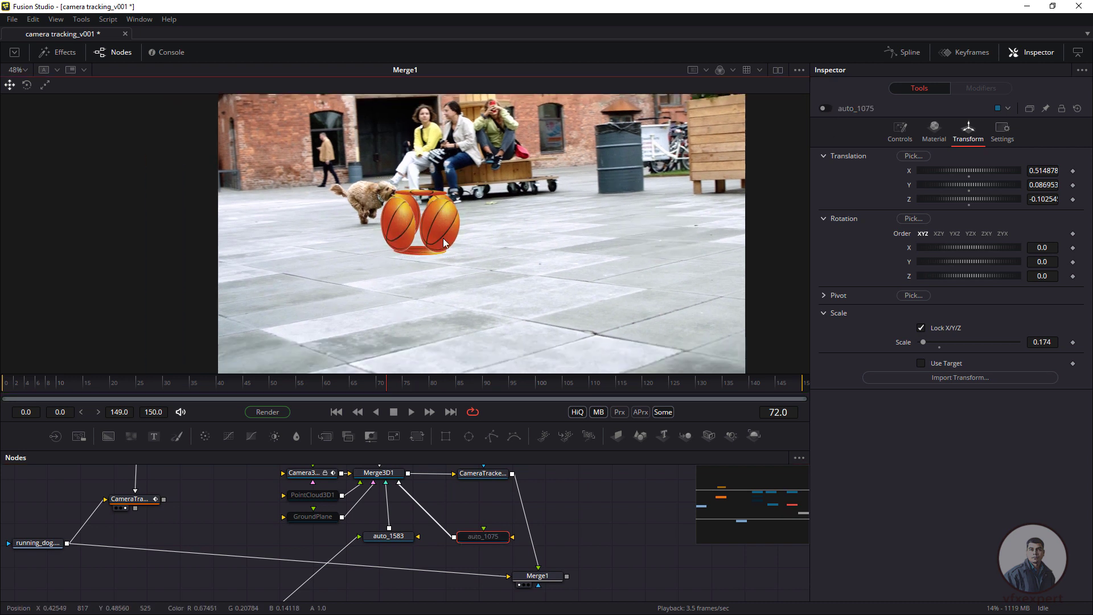
scroll(425, 319, right, 3)
key(ctrl+f)
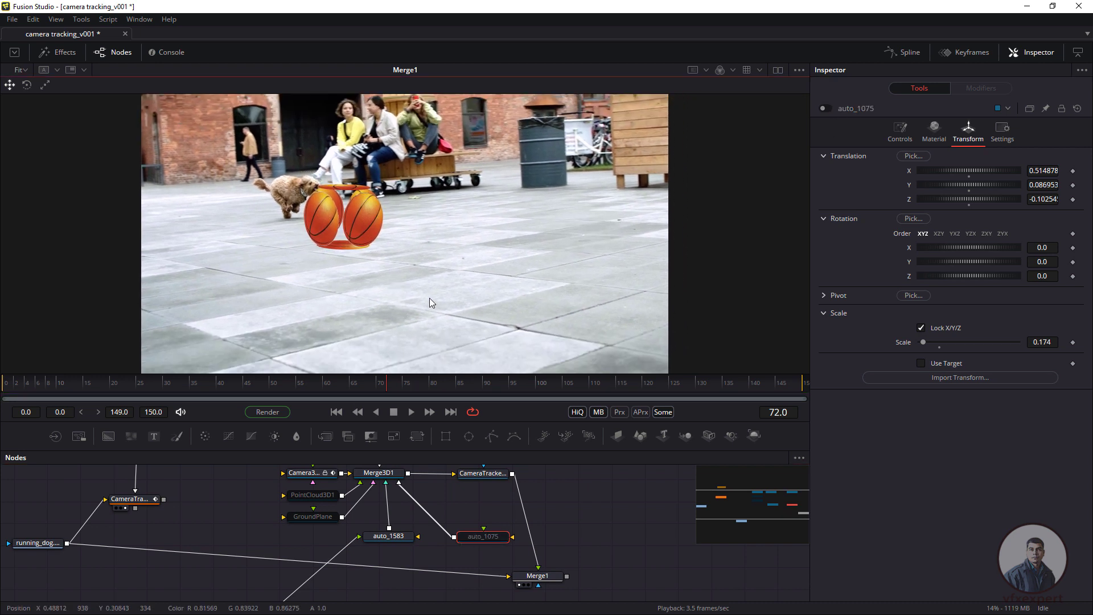
Step: Play the Merge1 composite from frame 0 to check the textured cube's tracking, stop playback, and go to frame 48
click(334, 411)
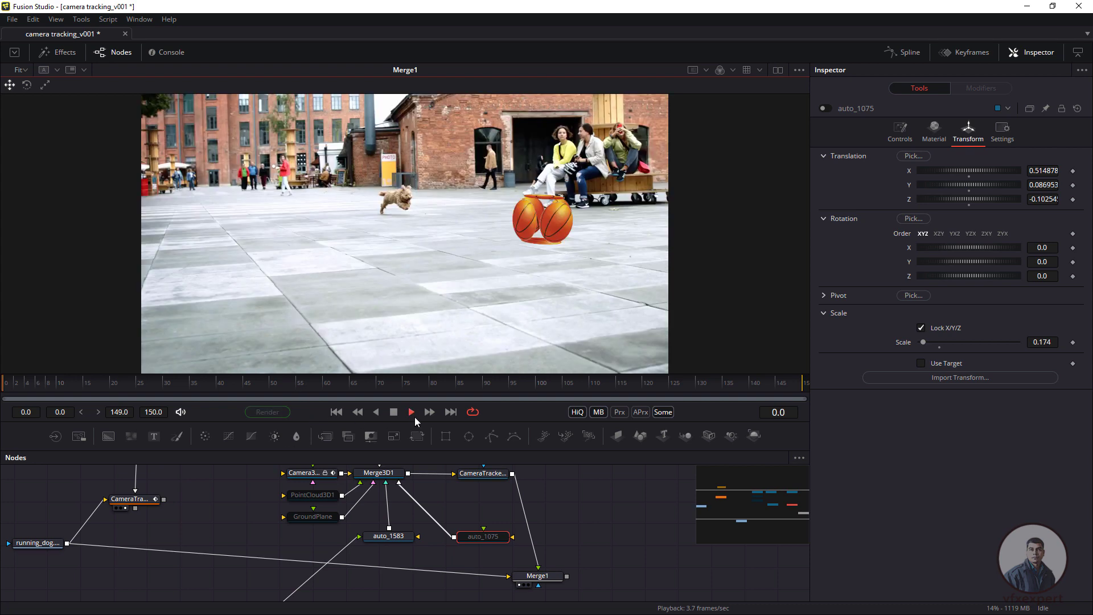
click(413, 414)
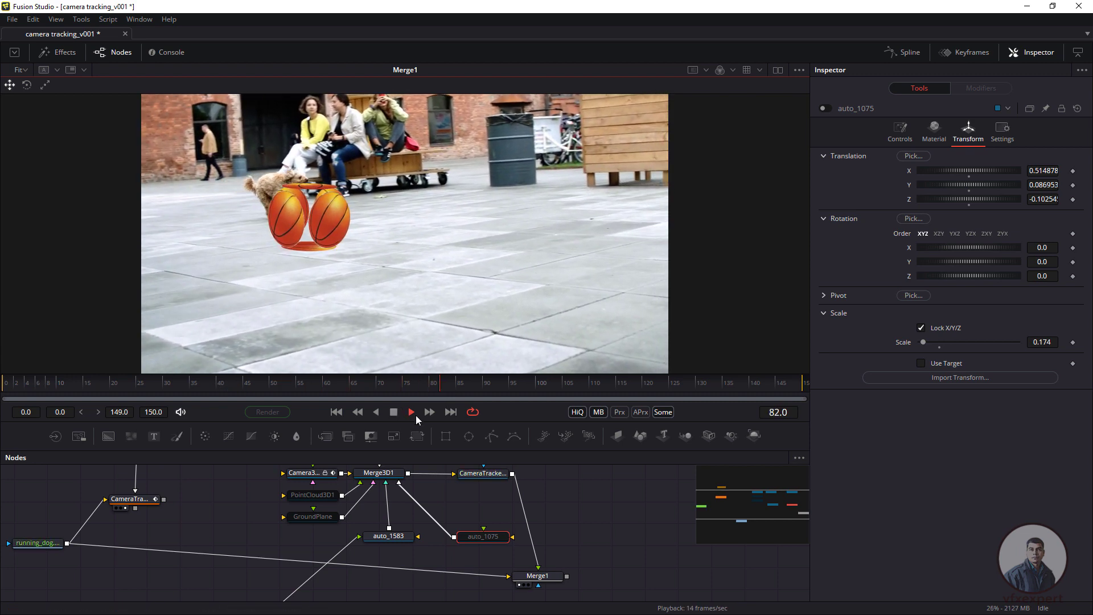
click(415, 415)
drag(320, 397, 260, 381)
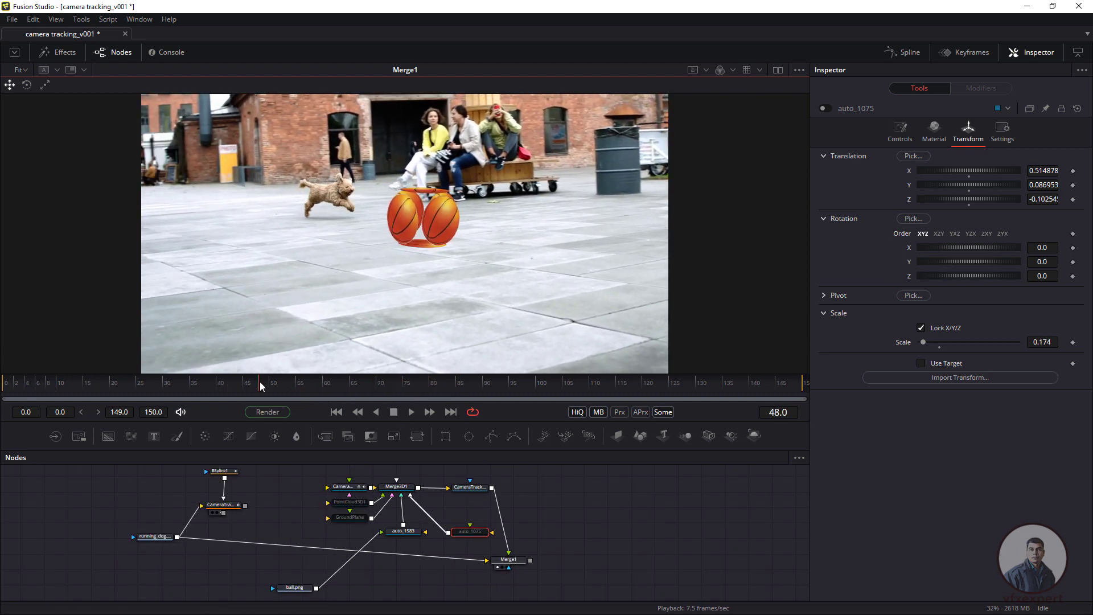